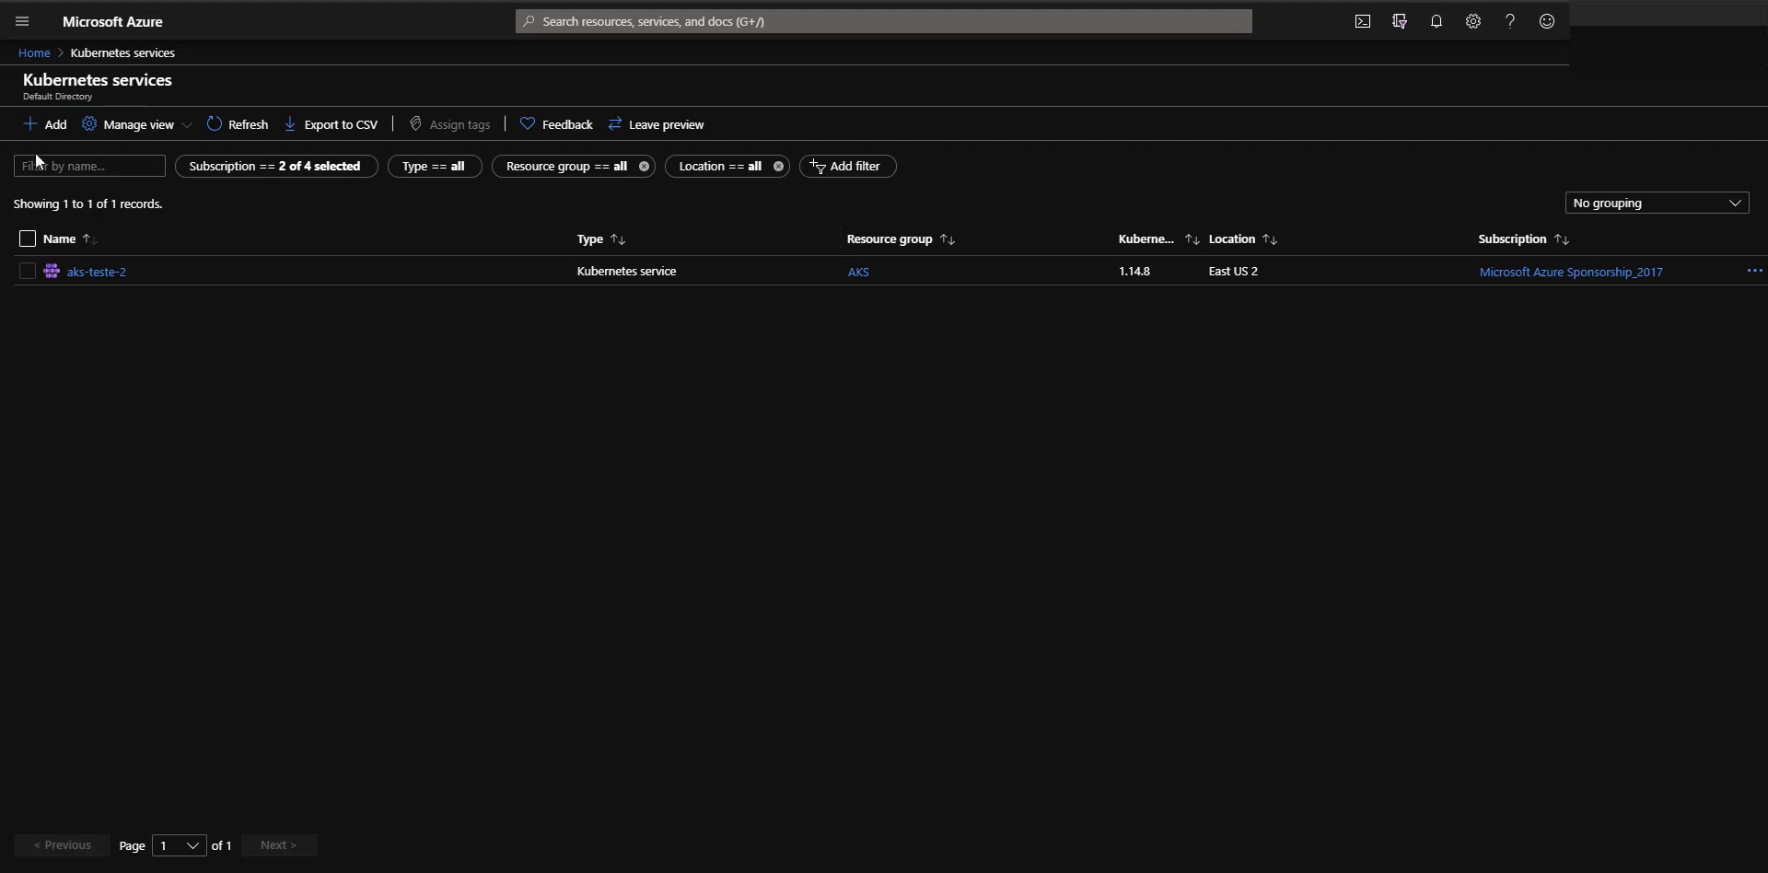
Find the Kubernetes services list and start adding a new Kubernetes cluster
left_click(592, 16)
type("Kub")
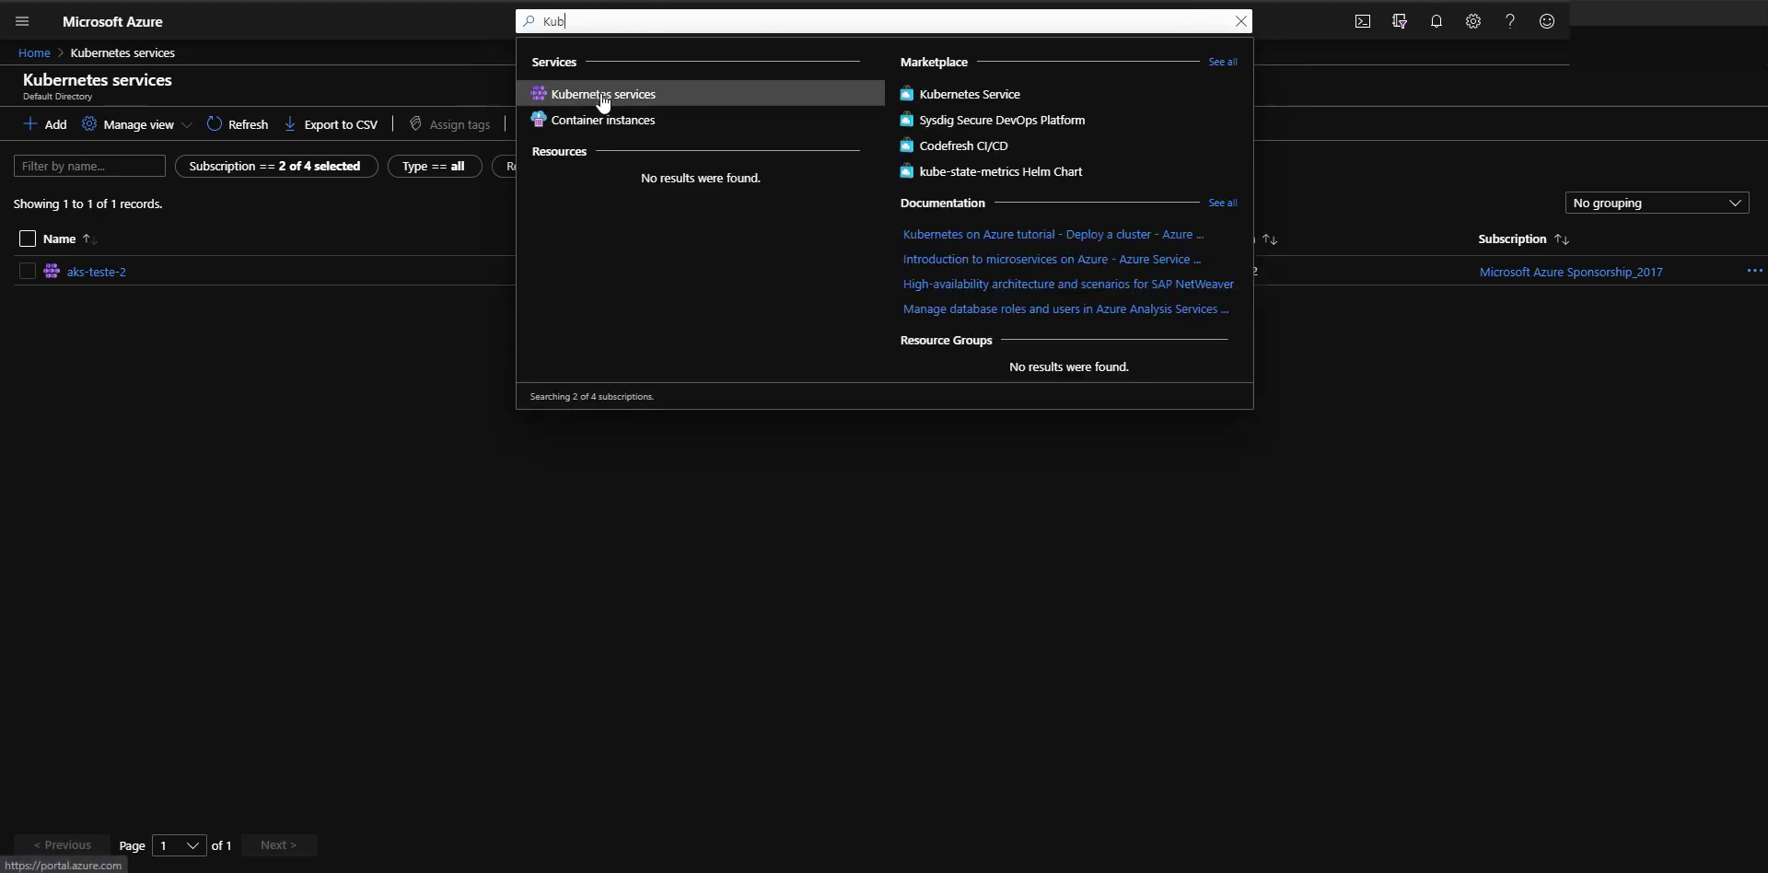
left_click(603, 95)
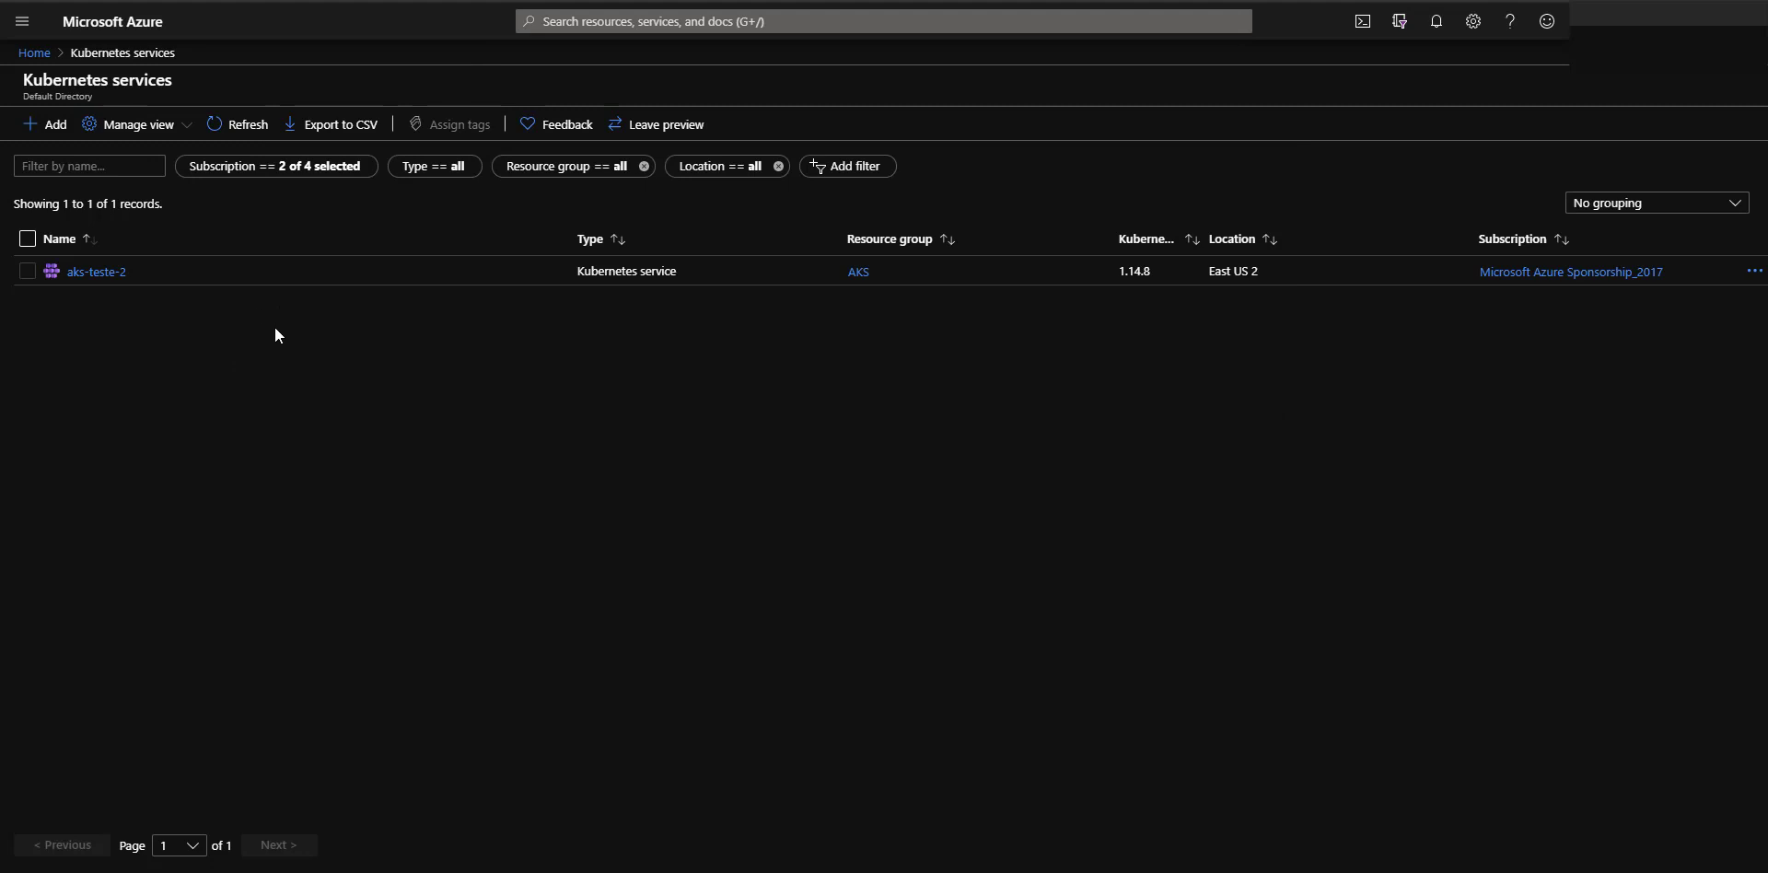
left_click(31, 132)
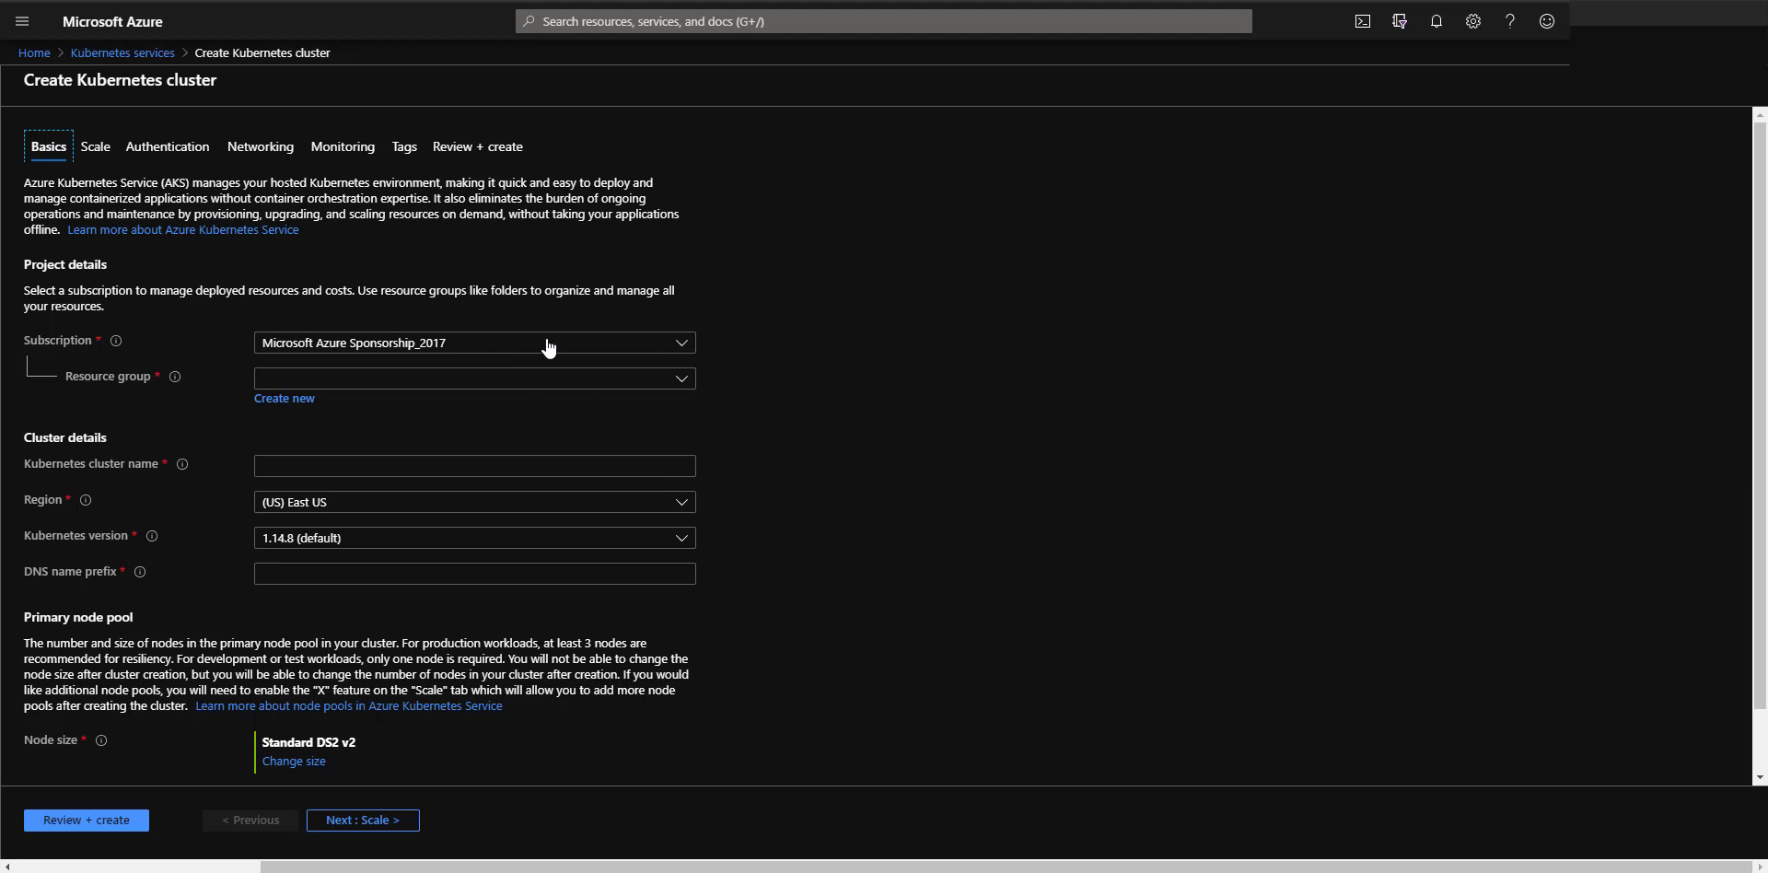
Create a new resource group for the cluster, named AKS-Blog followed by the blog owner's full name
left_click(595, 379)
left_click(595, 379)
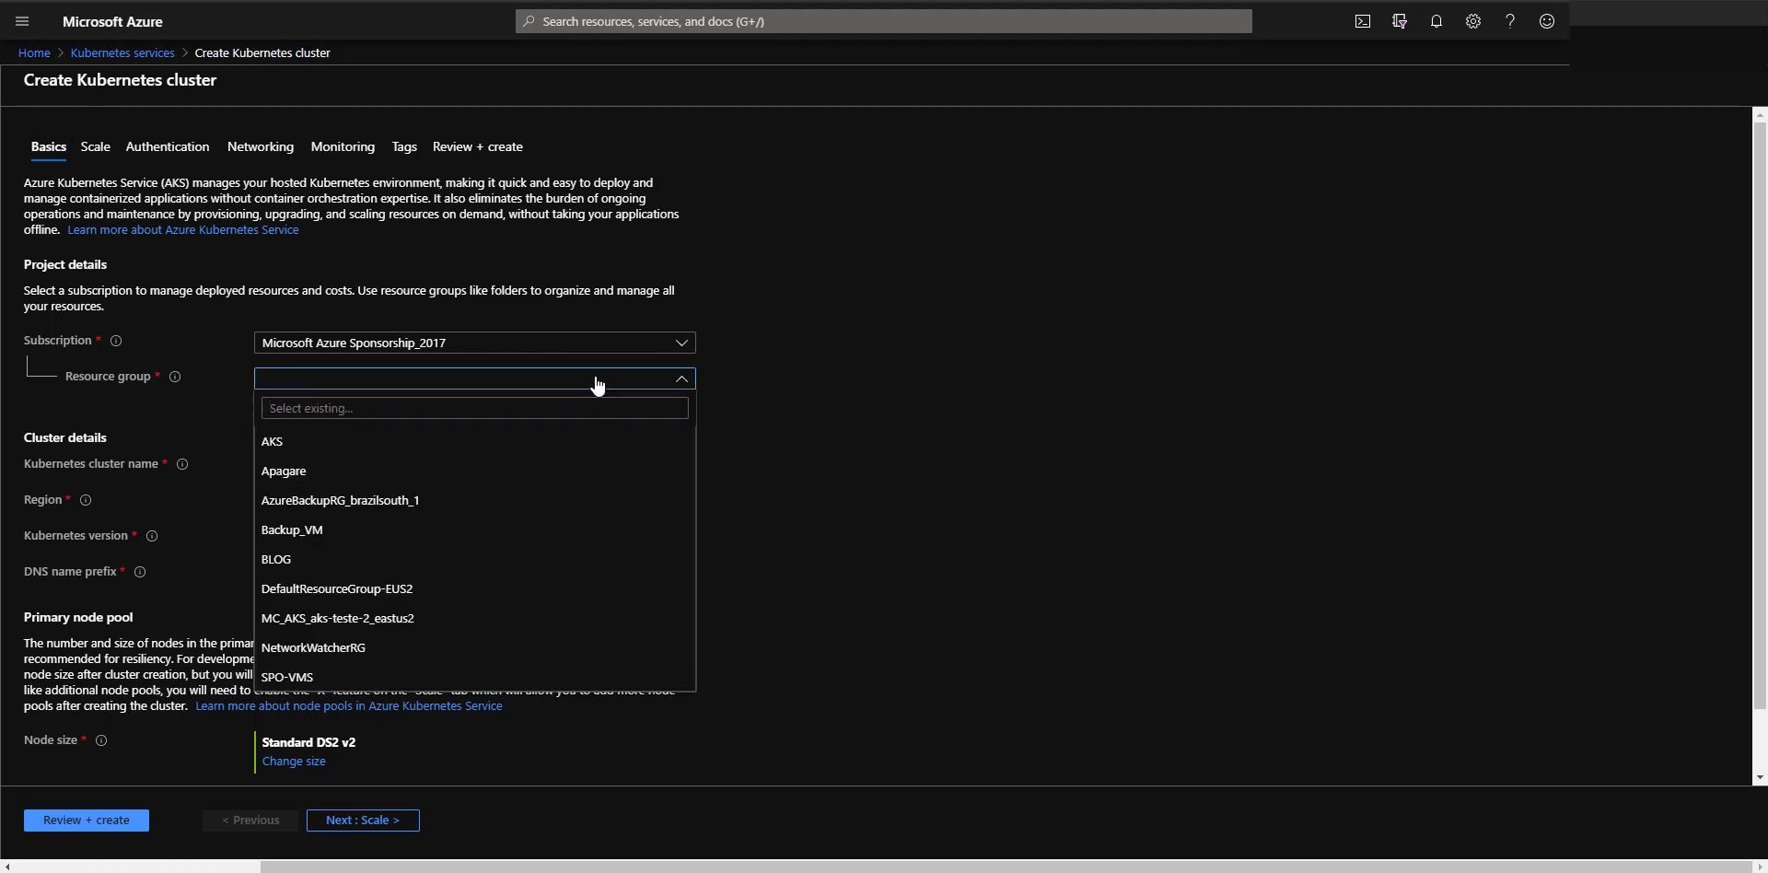
left_click(284, 397)
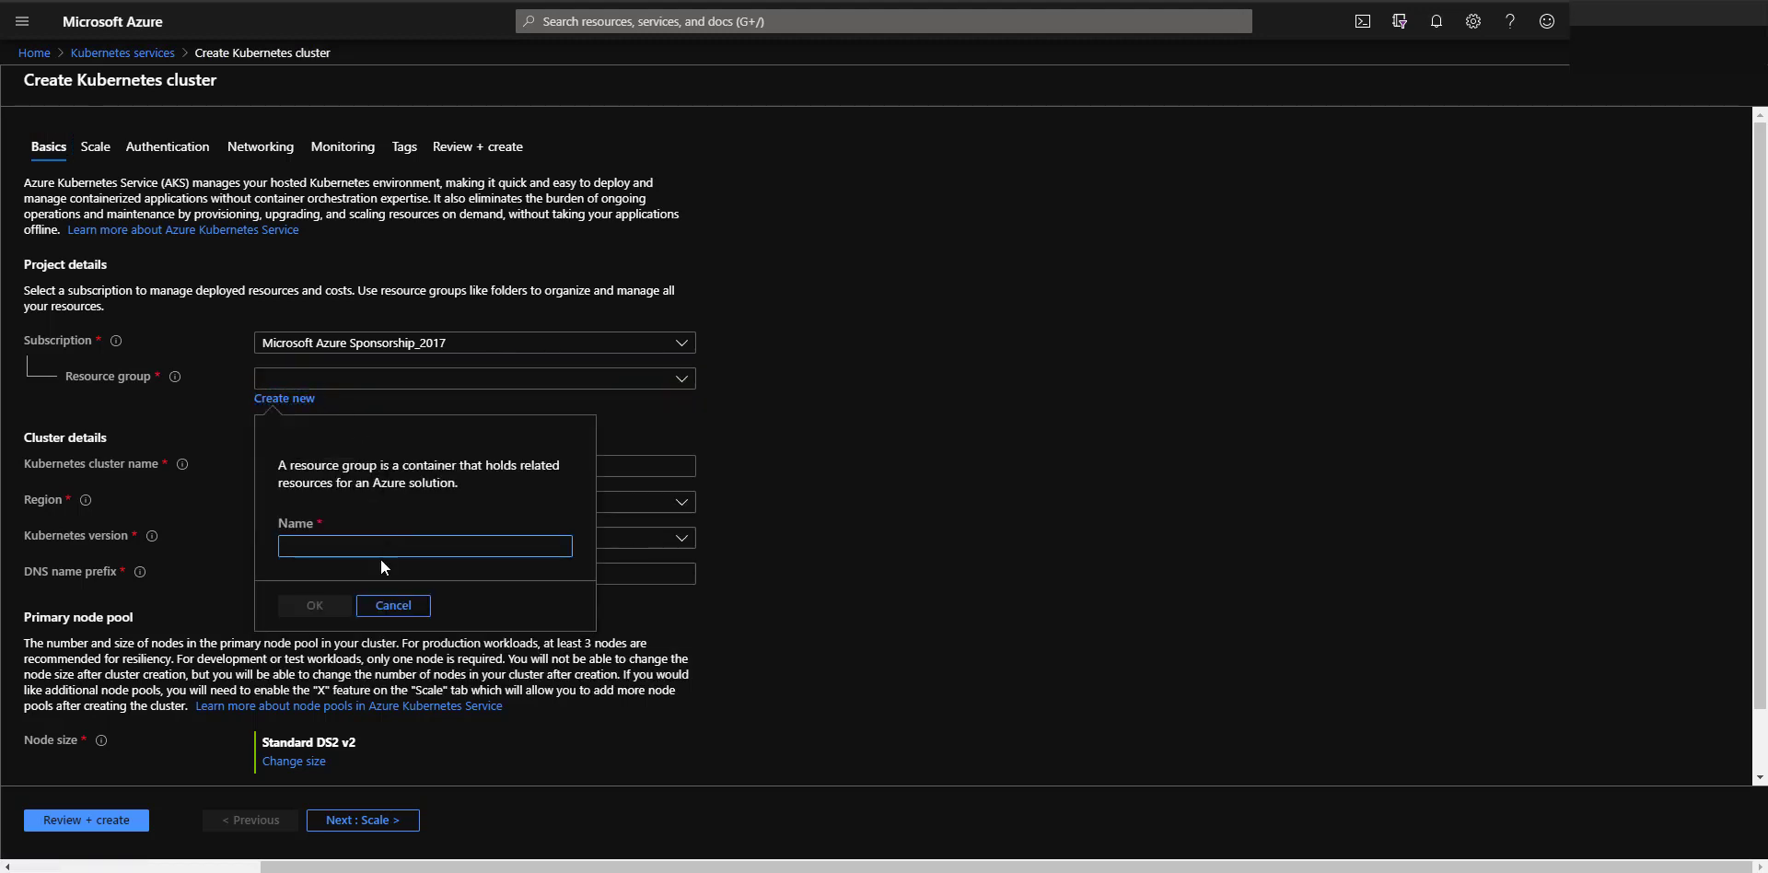
type("AKS-")
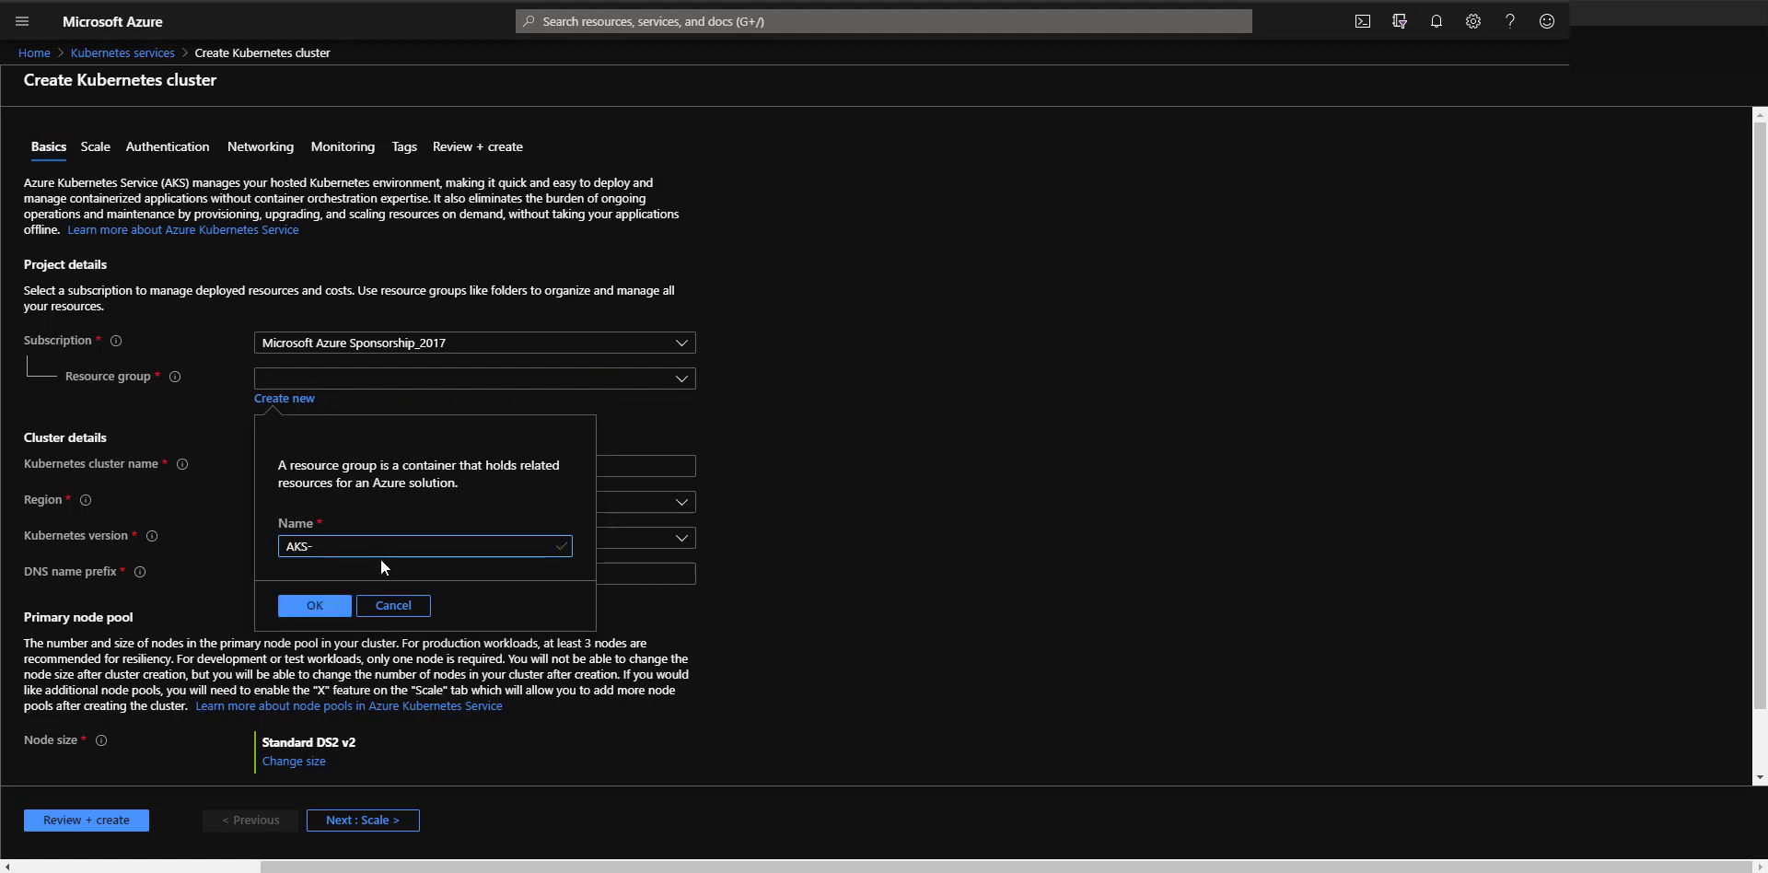
type("Dem")
key("BackSpace")
key("BackSpace")
key("BackSpace")
key("BackSpace")
type("BlogJeffersonCasti")
left_click(312, 610)
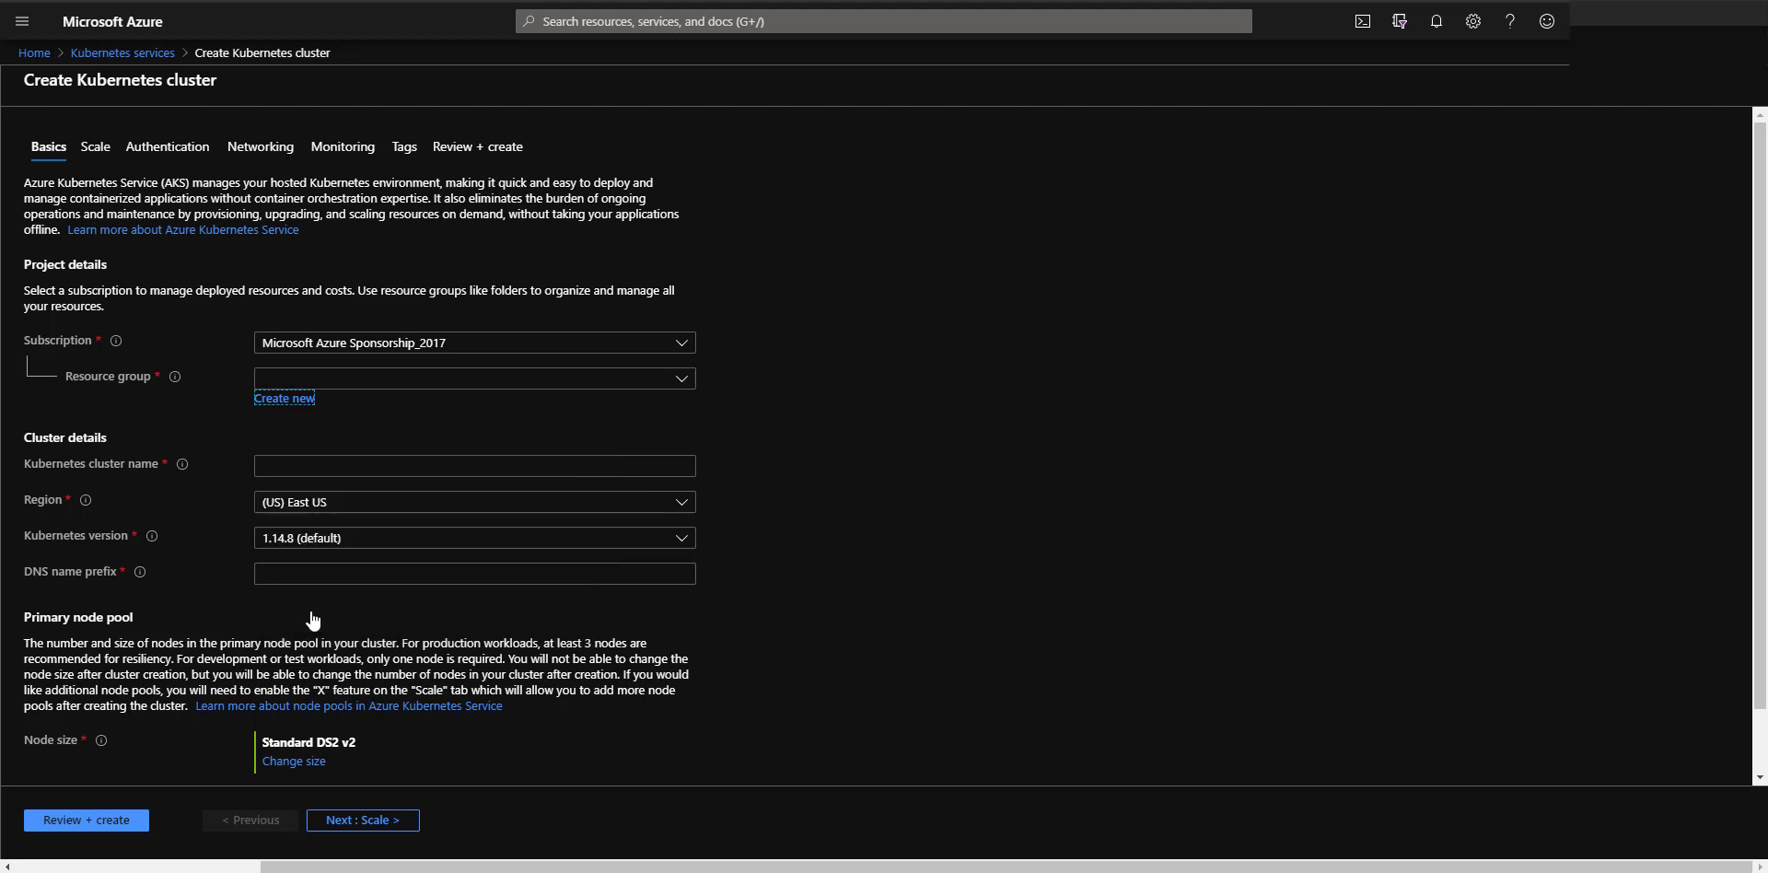
Set the Kubernetes cluster name to aks-blogcastilho
left_click(374, 469)
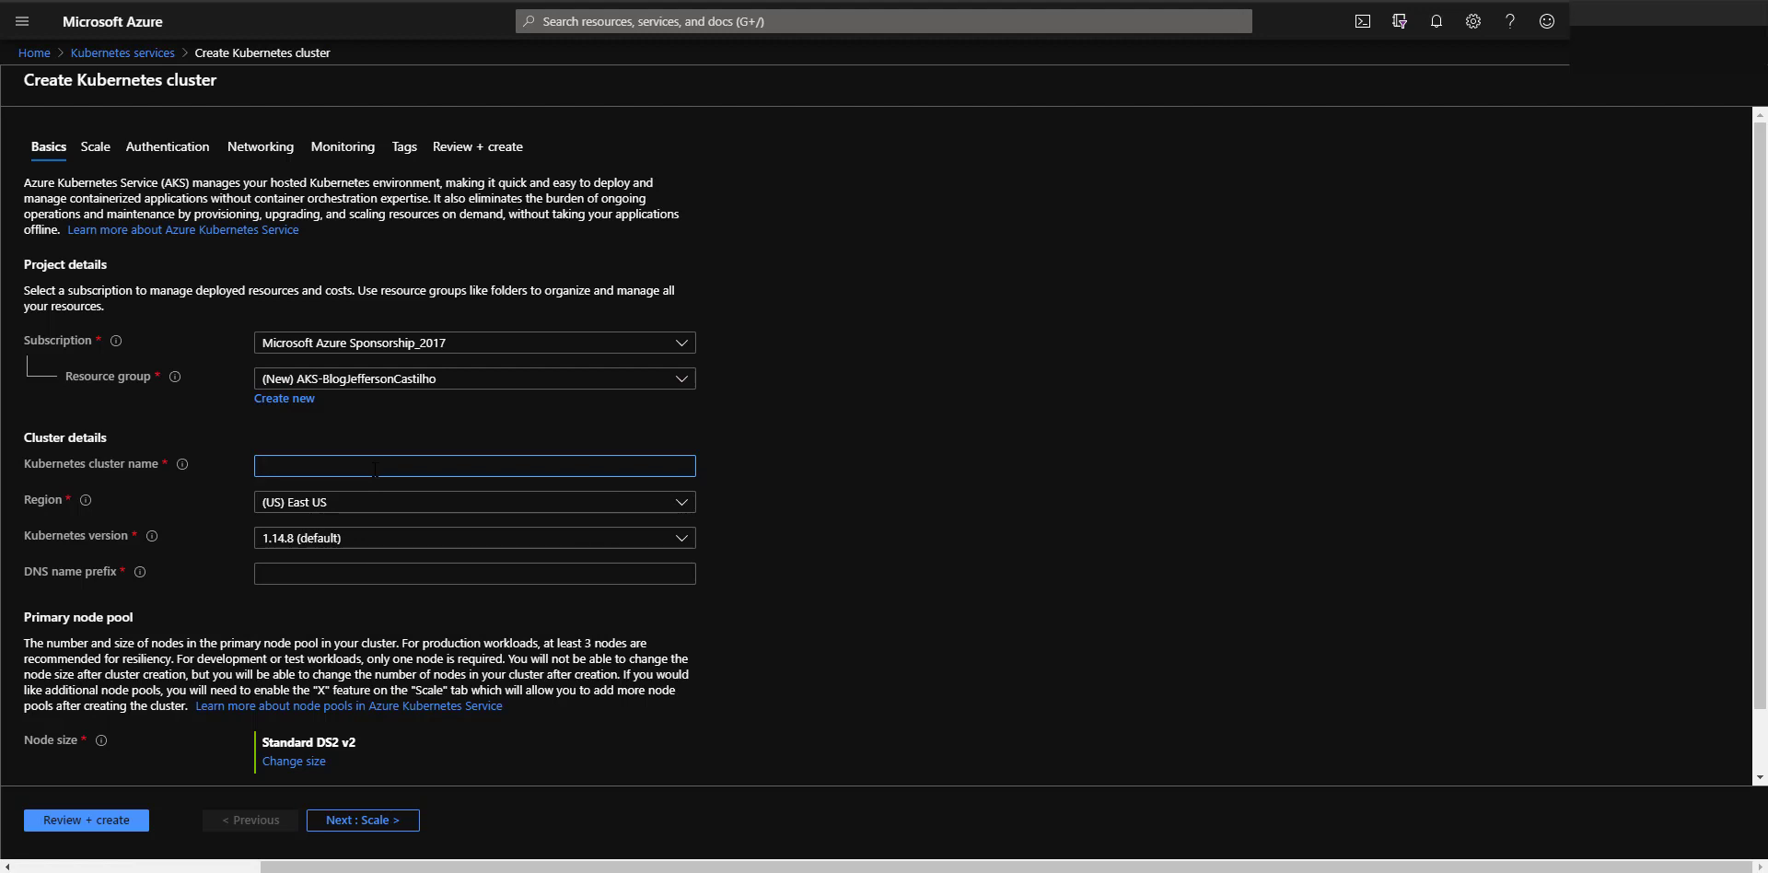
type("aks-bloj")
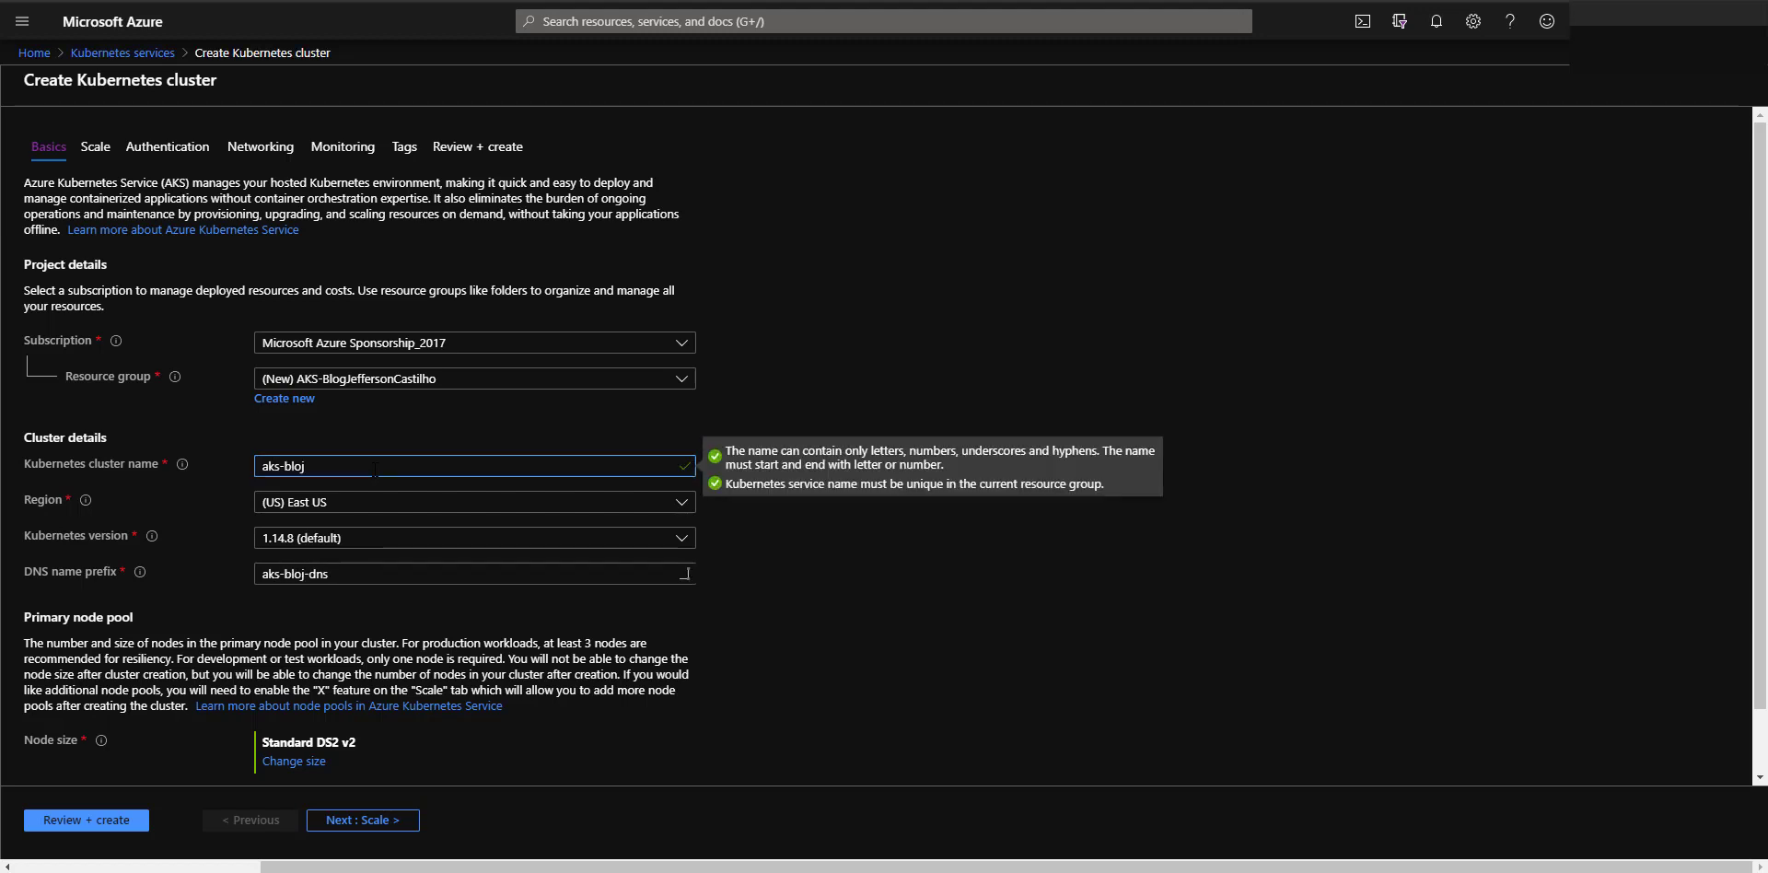
key("BackSpace")
type("gcastilho")
Shorten the new resource group's name to AKS-BlogCastilho
left_click(456, 383)
left_click(442, 383)
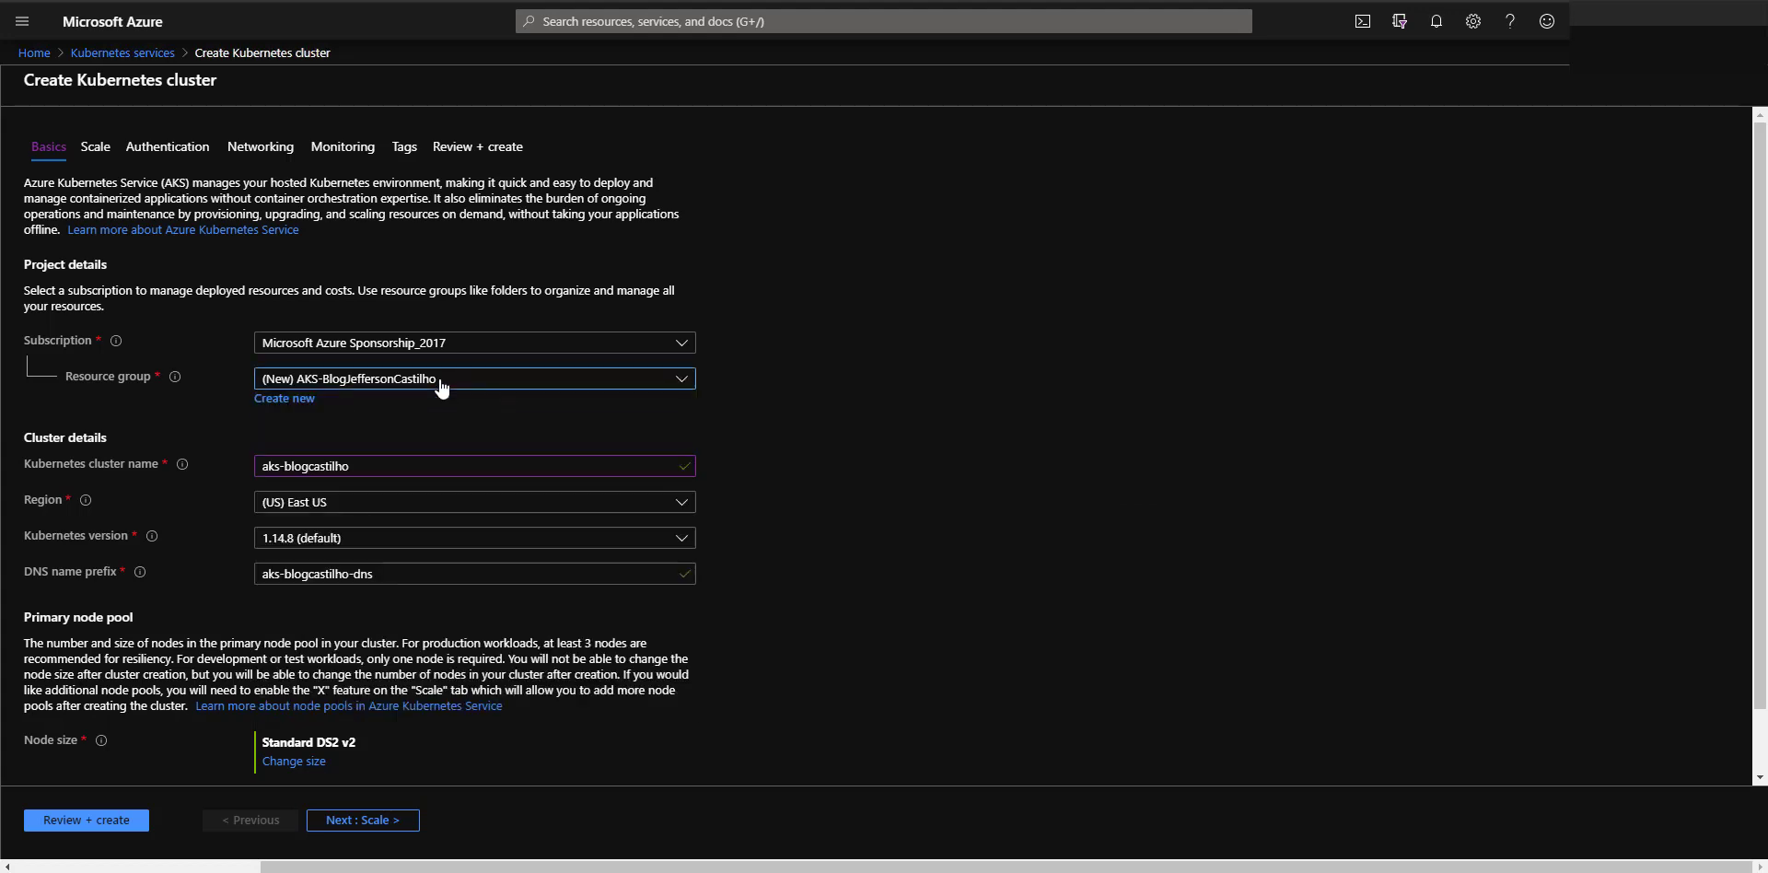
left_click(310, 398)
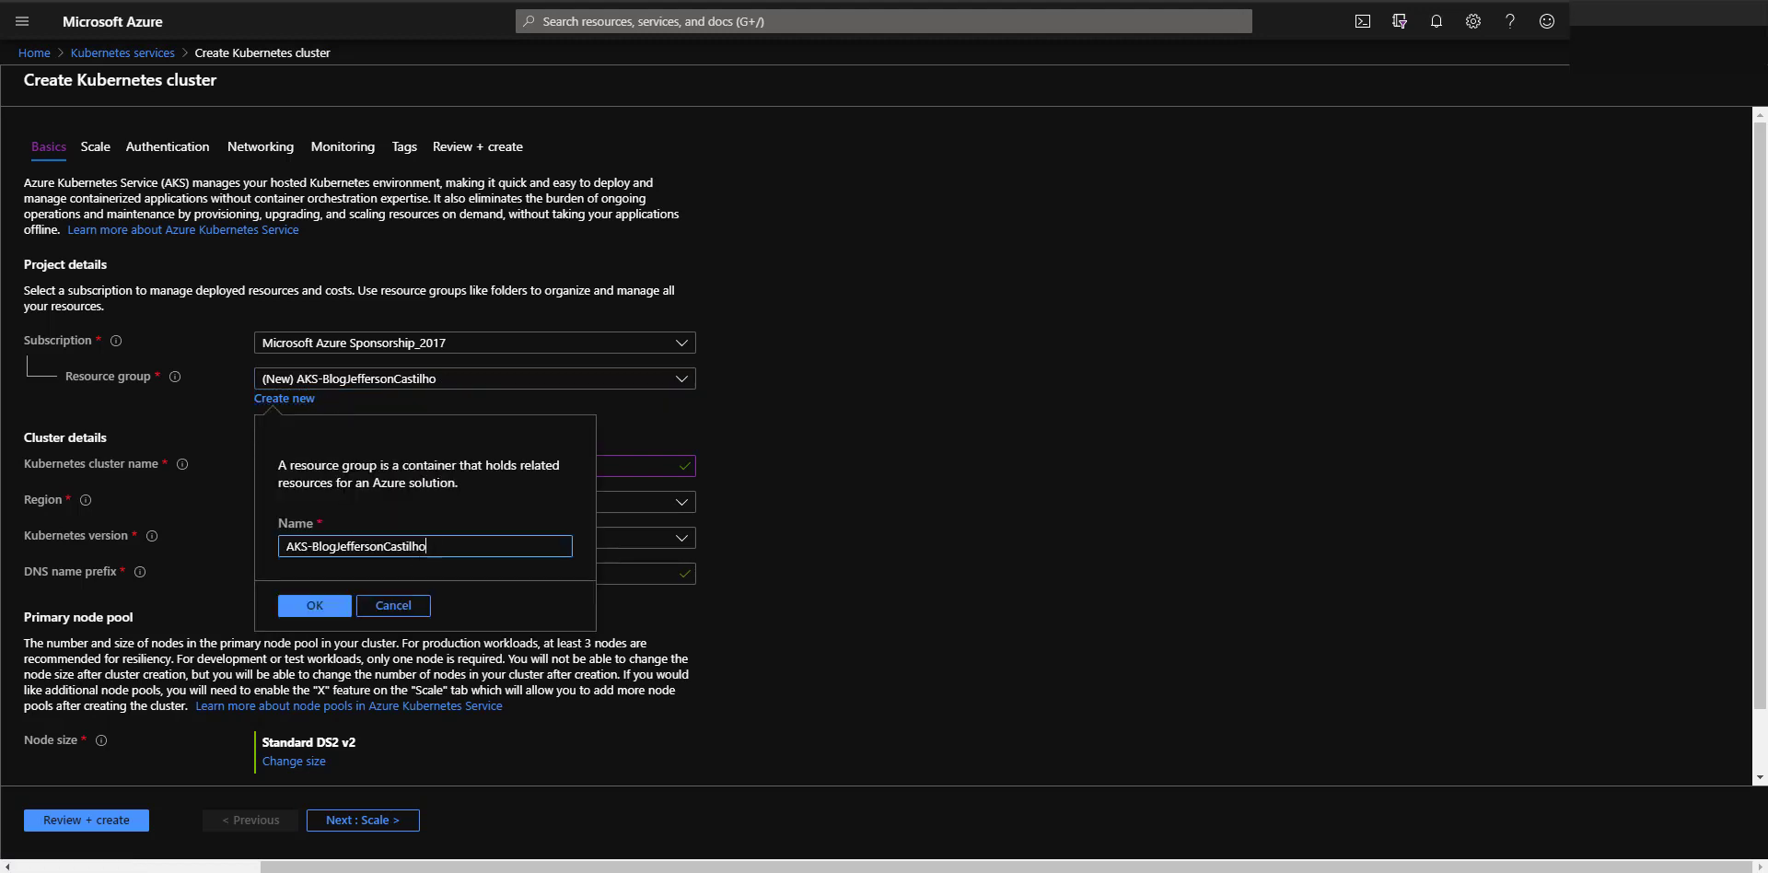
key("BackSpace")
key("BackSpace")
key("BackSpace")
key("BackSpace")
key("BackSpace")
key("BackSpace")
key("BackSpace")
key("BackSpace")
key("BackSpace")
key("BackSpace")
key("BackSpace")
key("BackSpace")
key("BackSpace")
key("BackSpace")
key("BackSpace")
key("BackSpace")
type("Castilho")
left_click(314, 608)
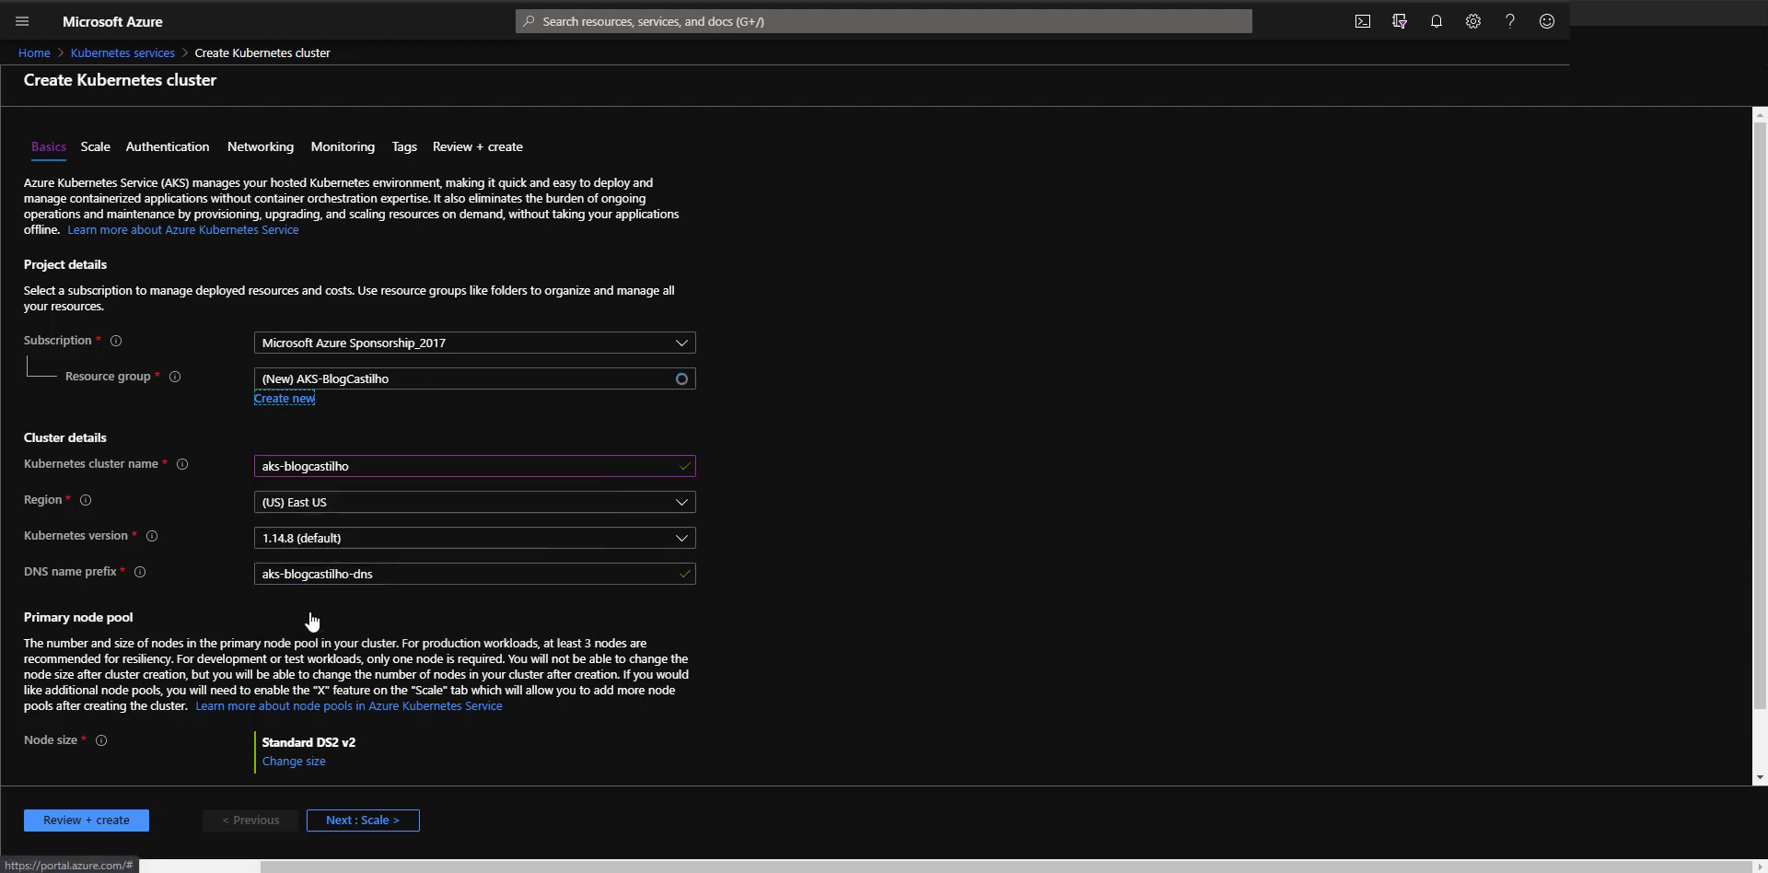
Set the cluster's region to (South America) Brazil South and choose Kubernetes version 1.14.8 (default)
left_click(332, 509)
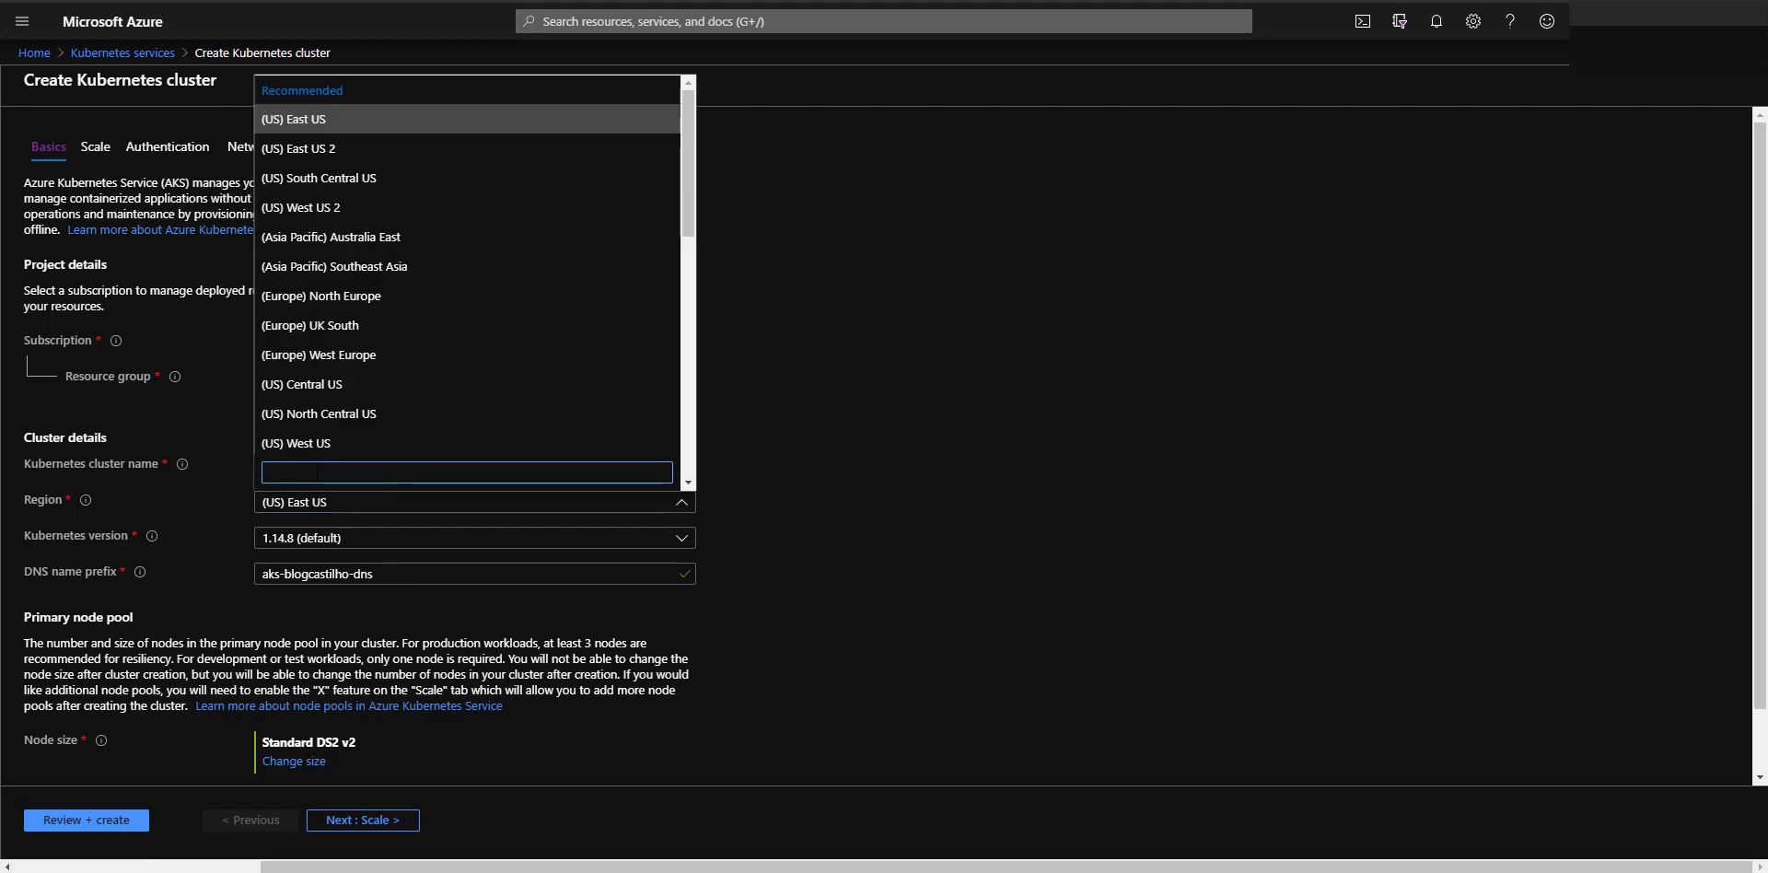
type("b")
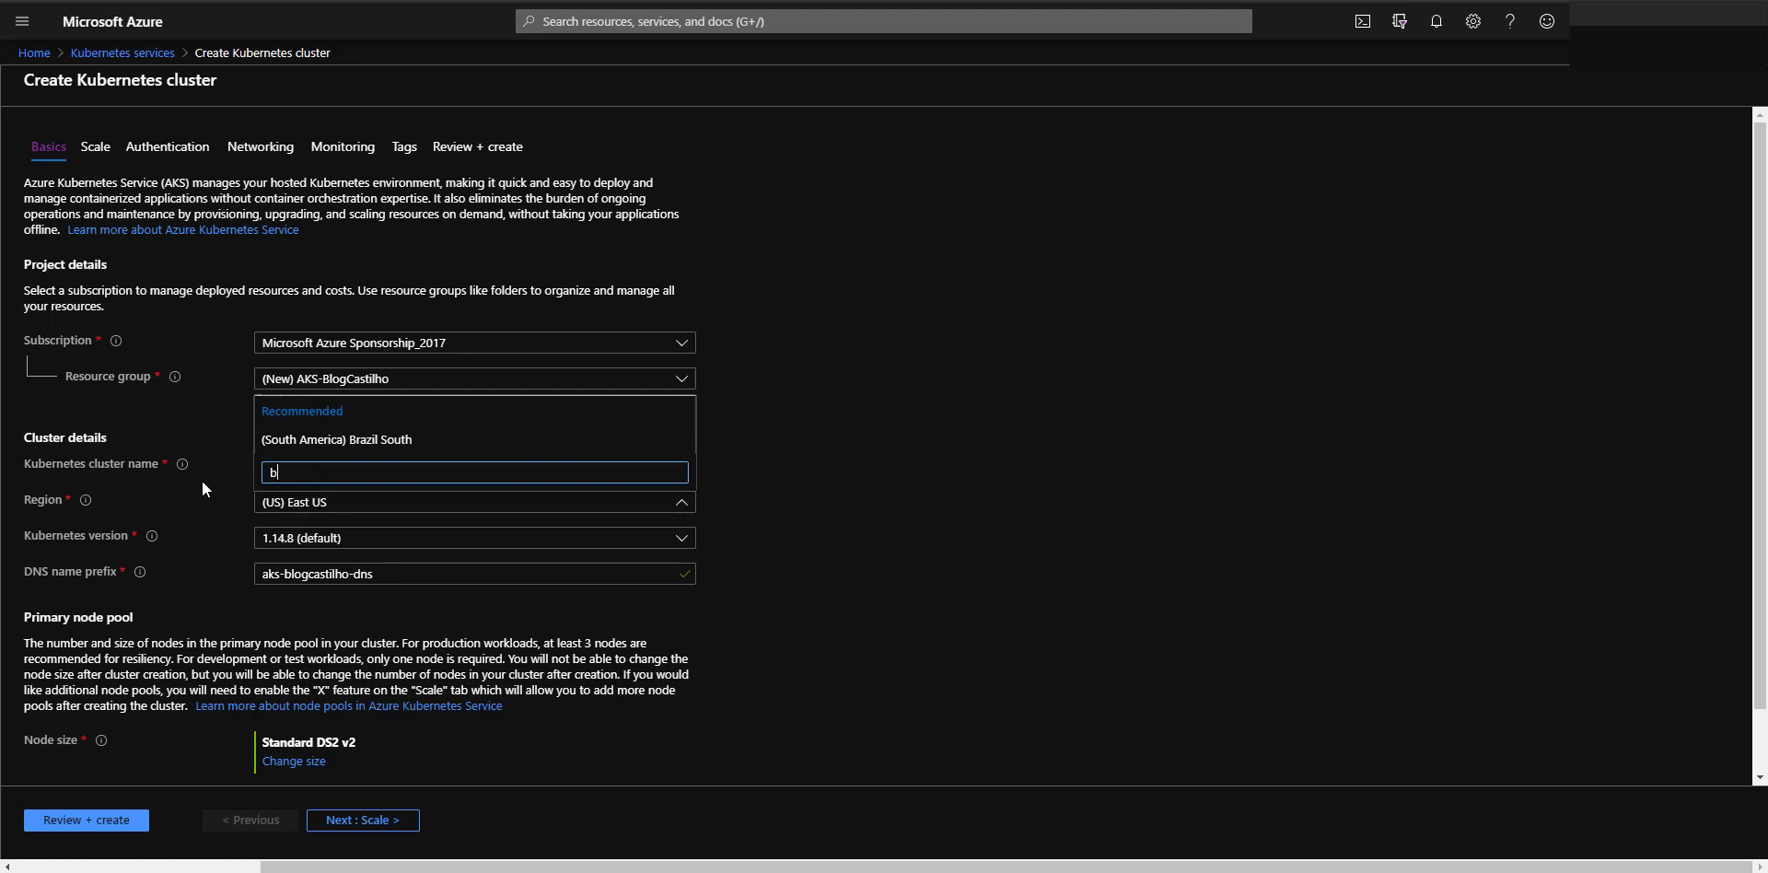
left_click(293, 442)
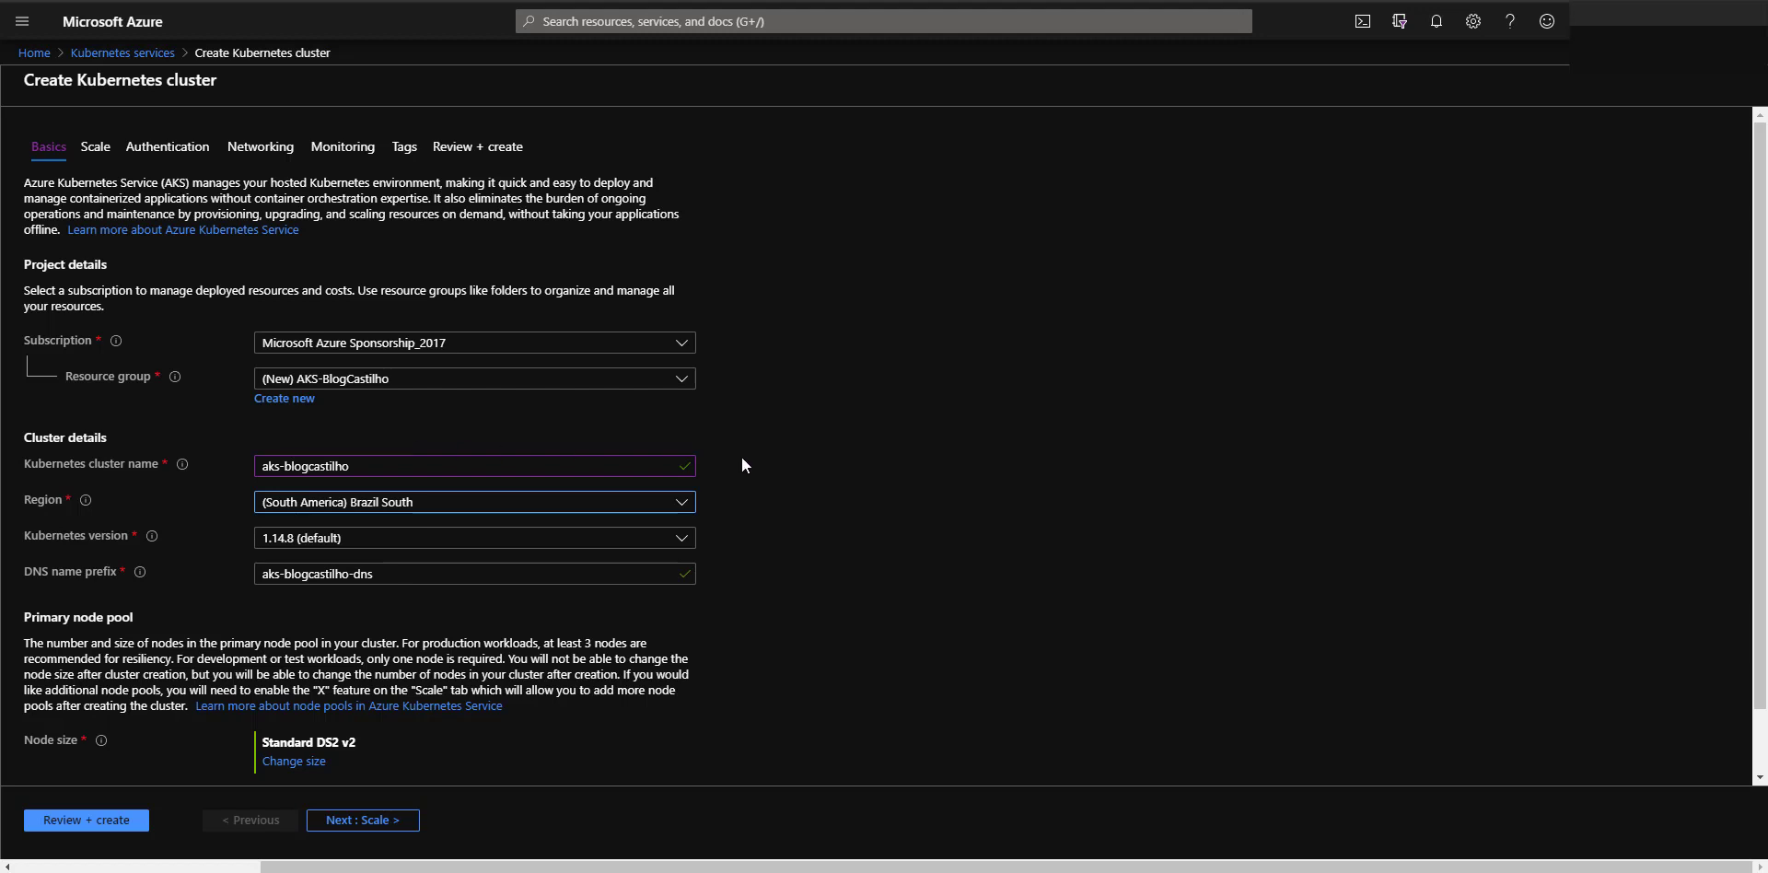
left_click(660, 541)
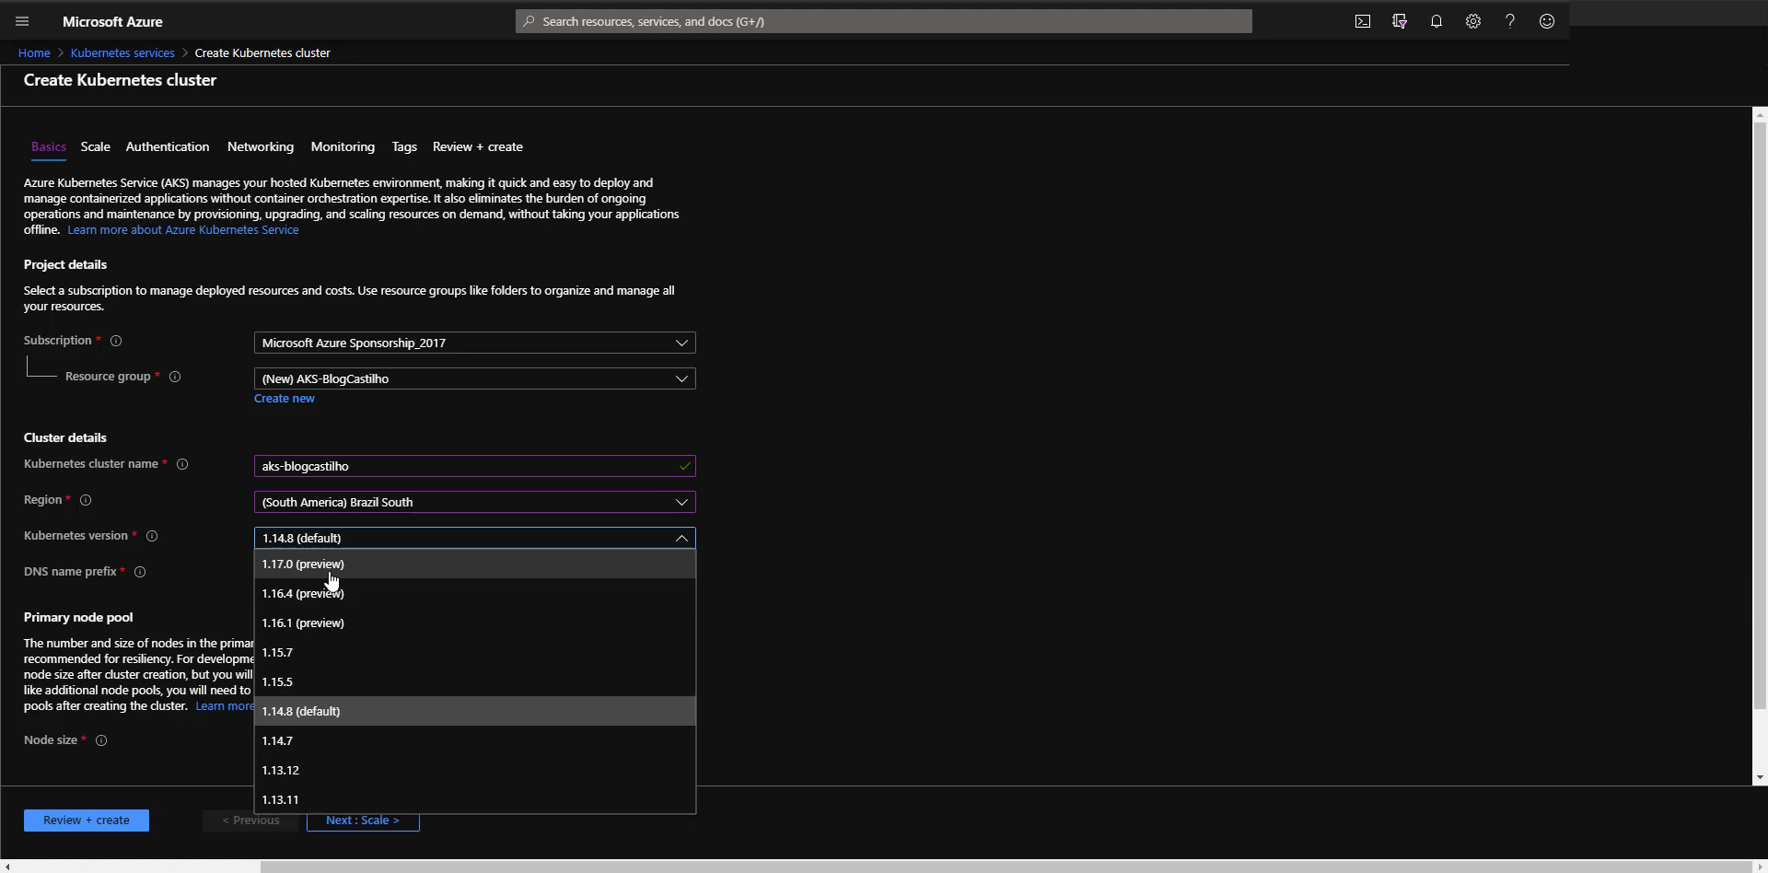
left_click(300, 711)
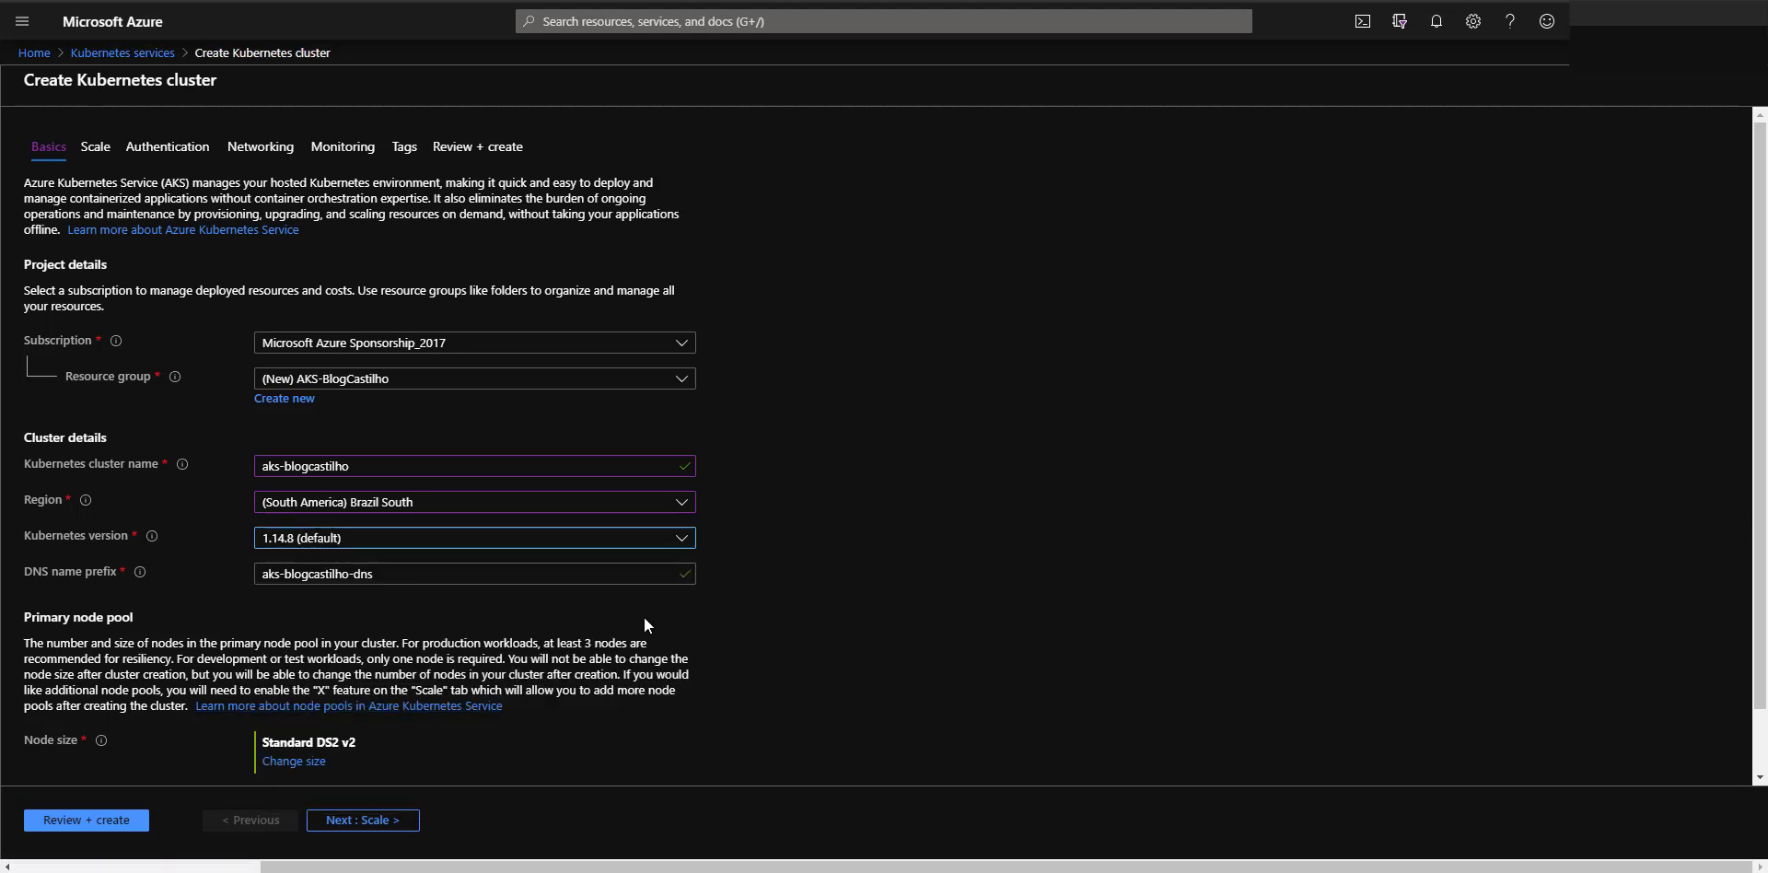
Set the DNS name prefix to aks-blogcastilho, without the -dns suffix
left_click(480, 578)
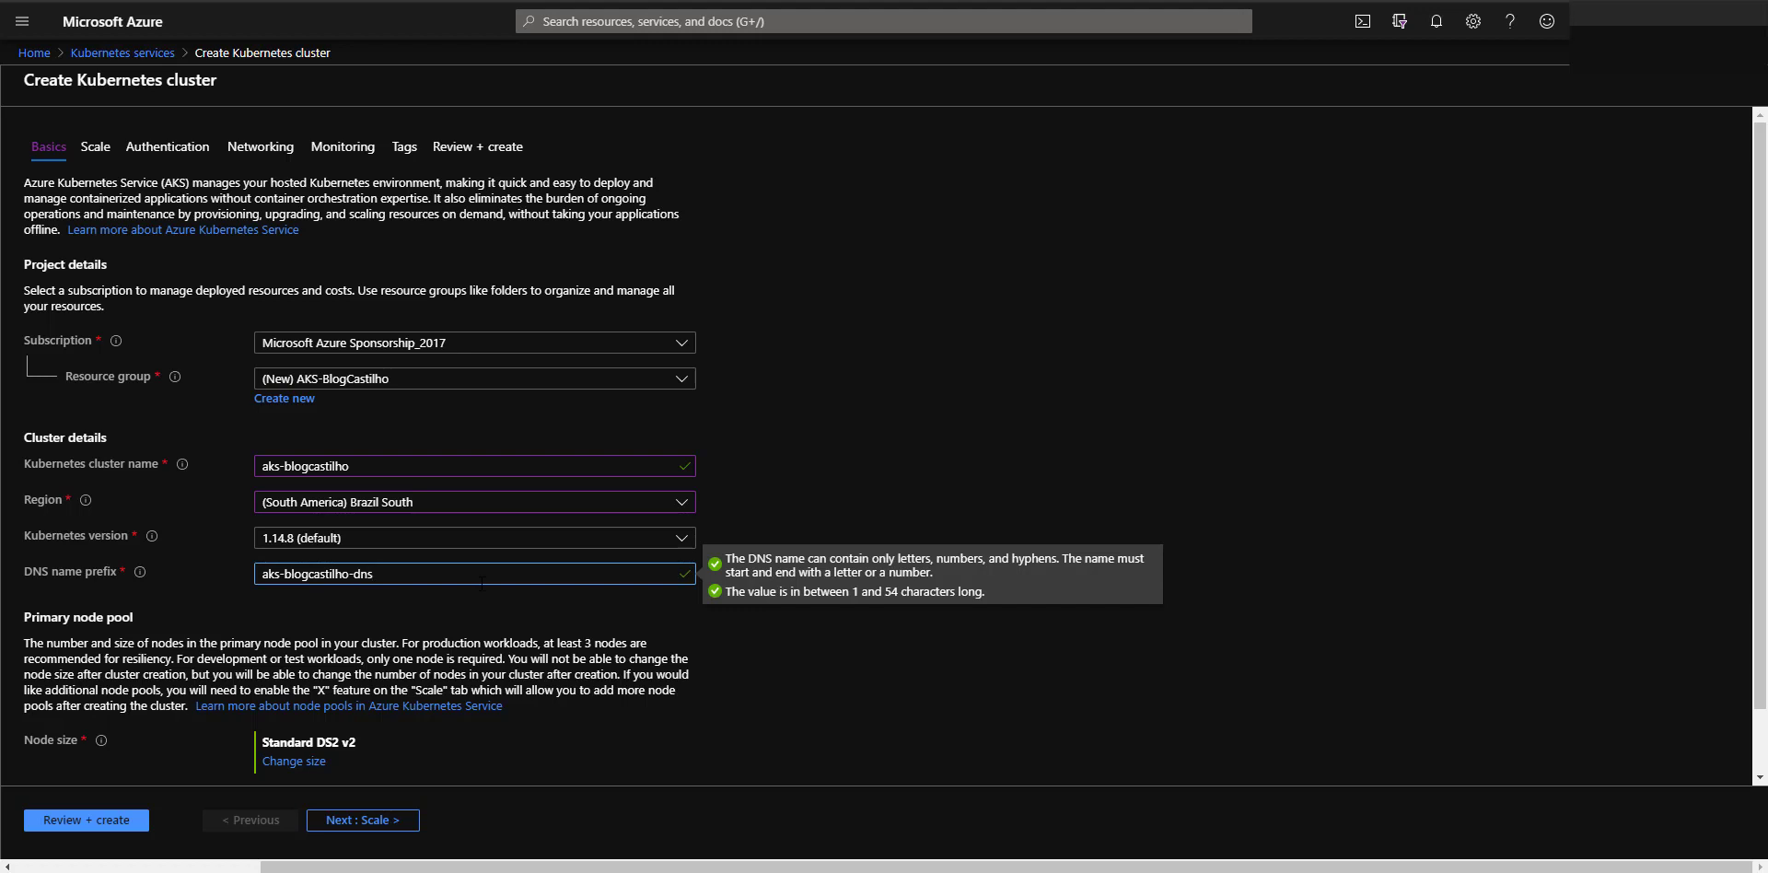
key("BackSpace")
key("BackSpace")
key("BackSpace")
key("BackSpace")
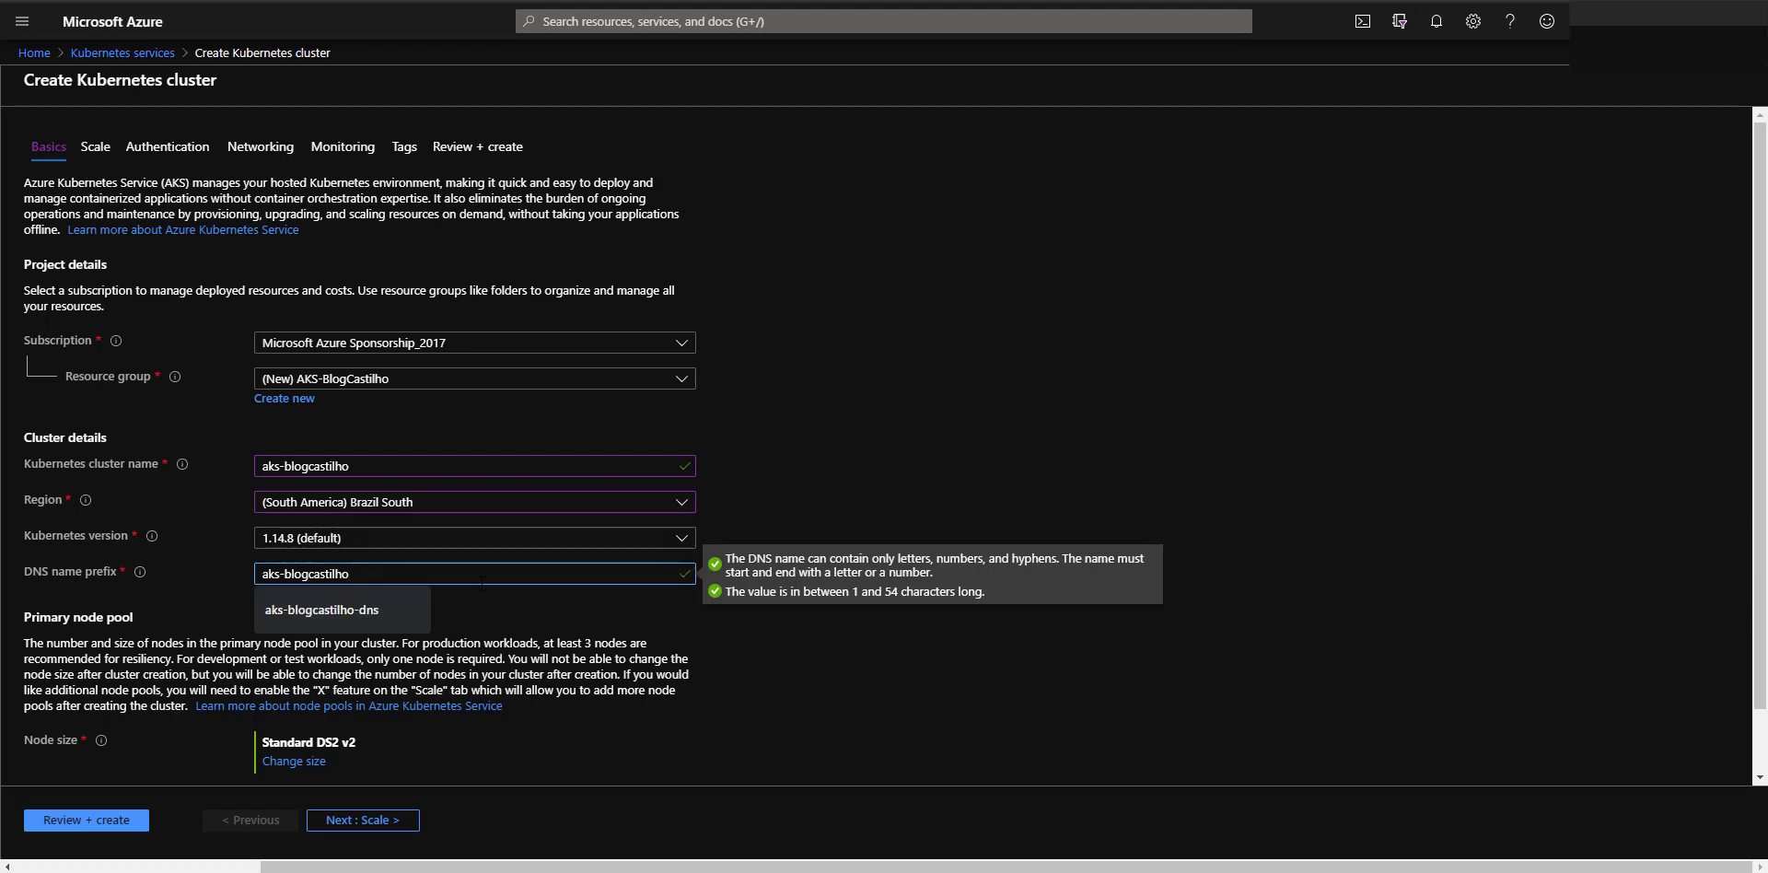
key("Tab")
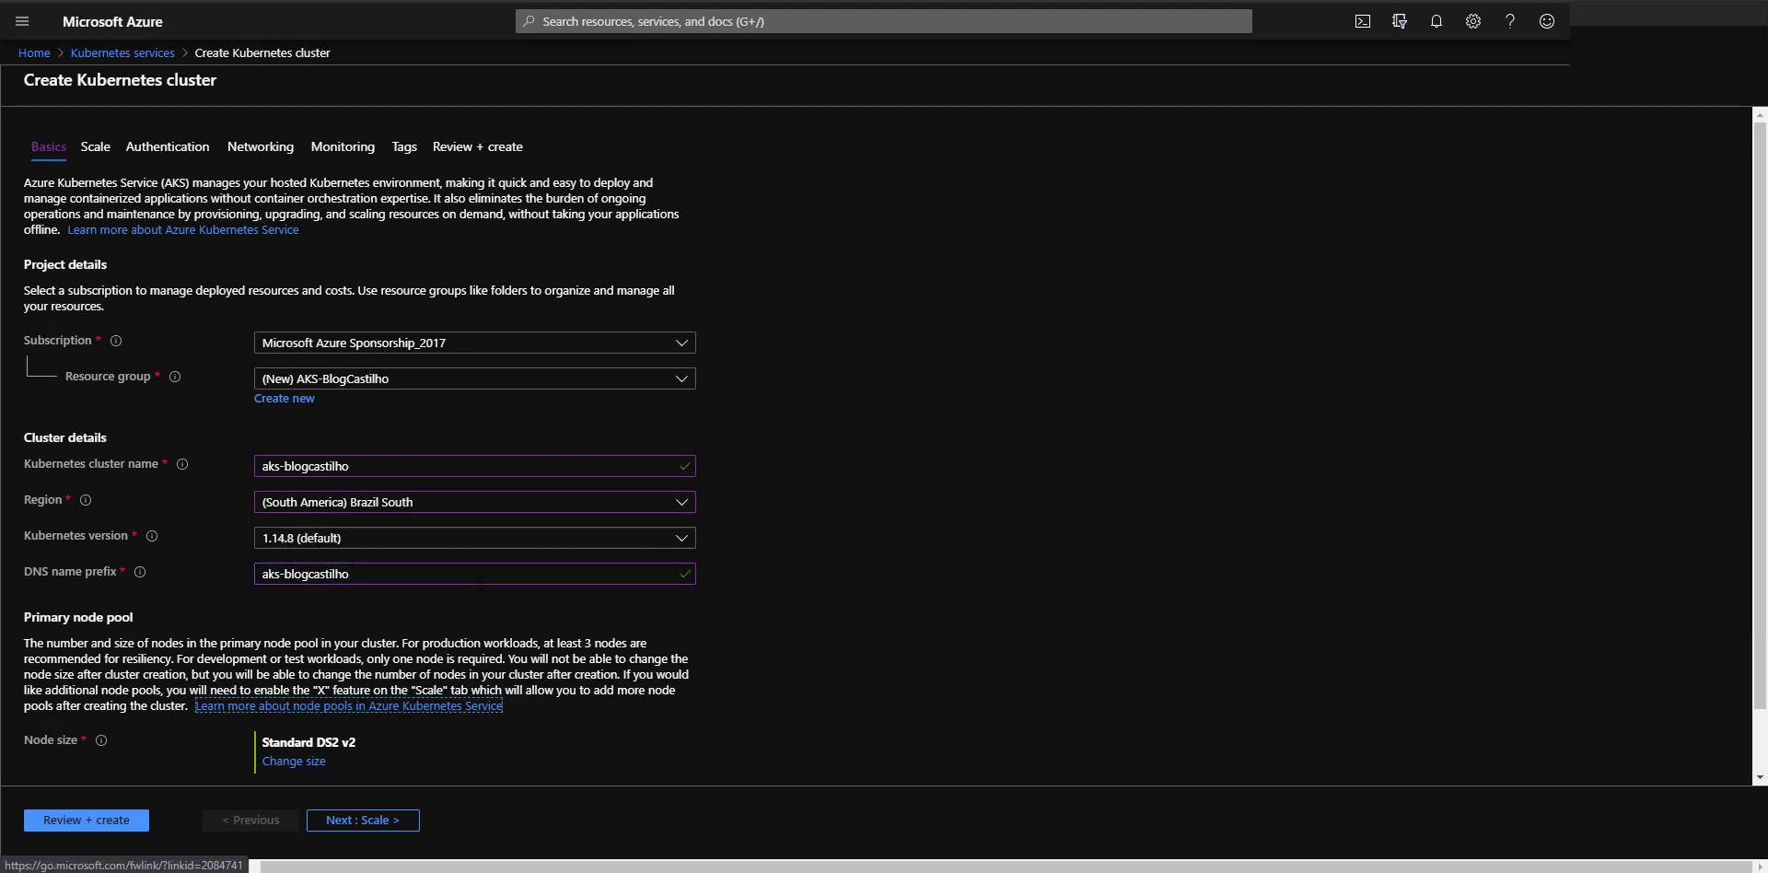
Compare the specifications and monthly costs of the available VM sizes and select DS2_v2 for the primary node pool
scroll(643, 632, "down", 1)
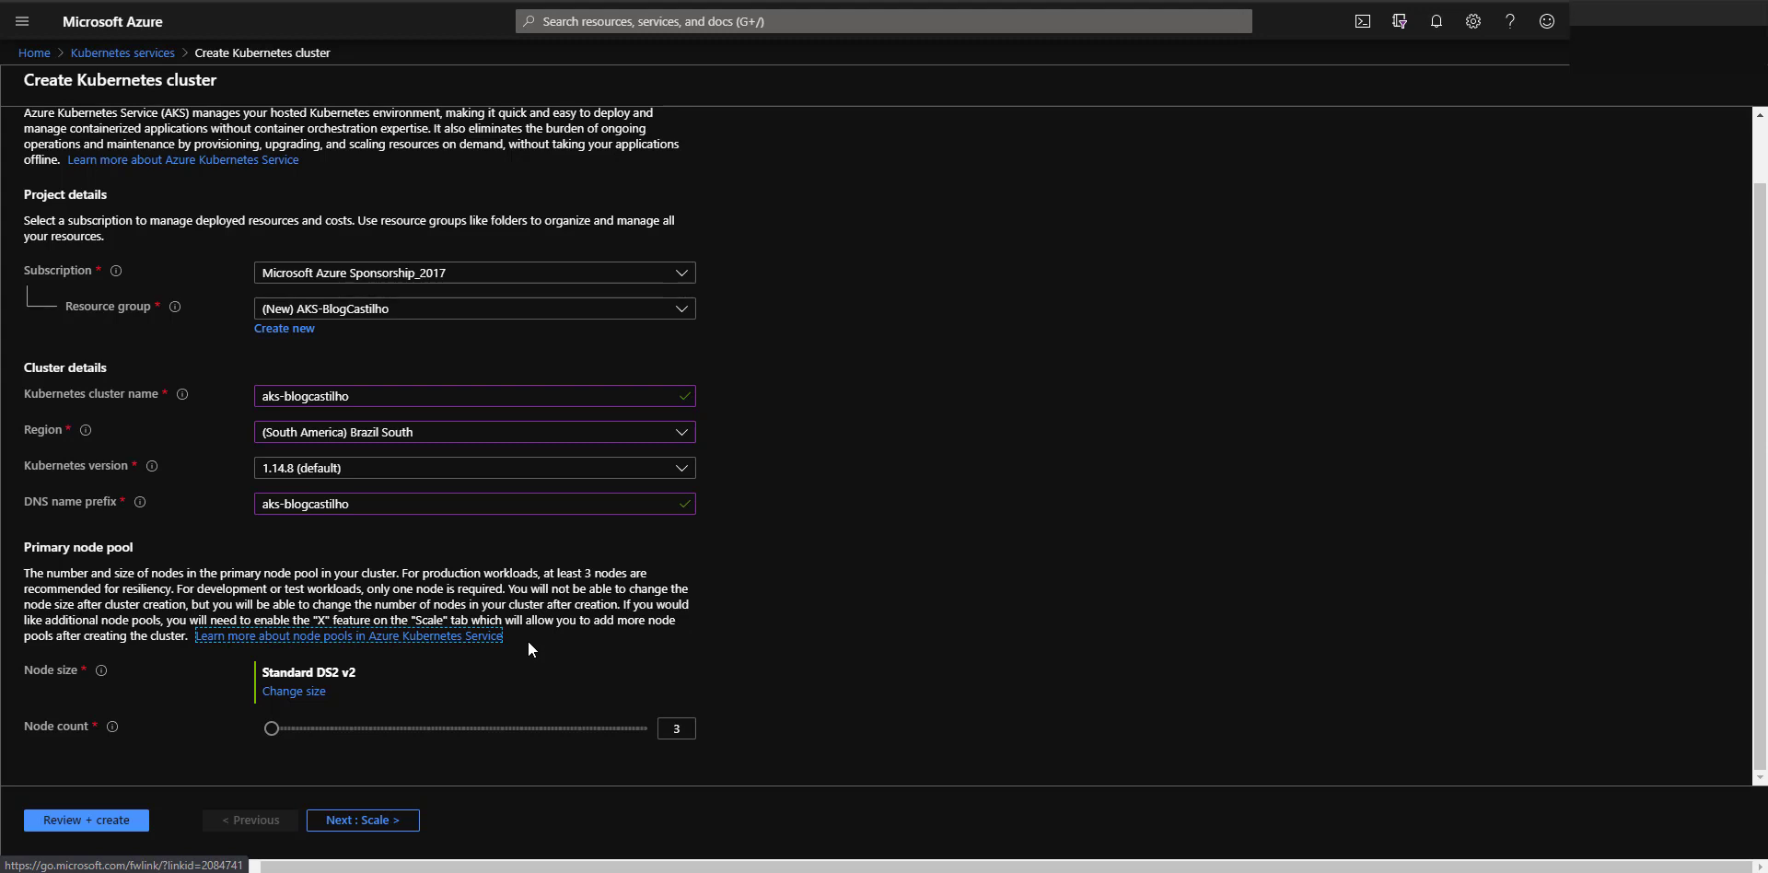
mouse_move(272, 730)
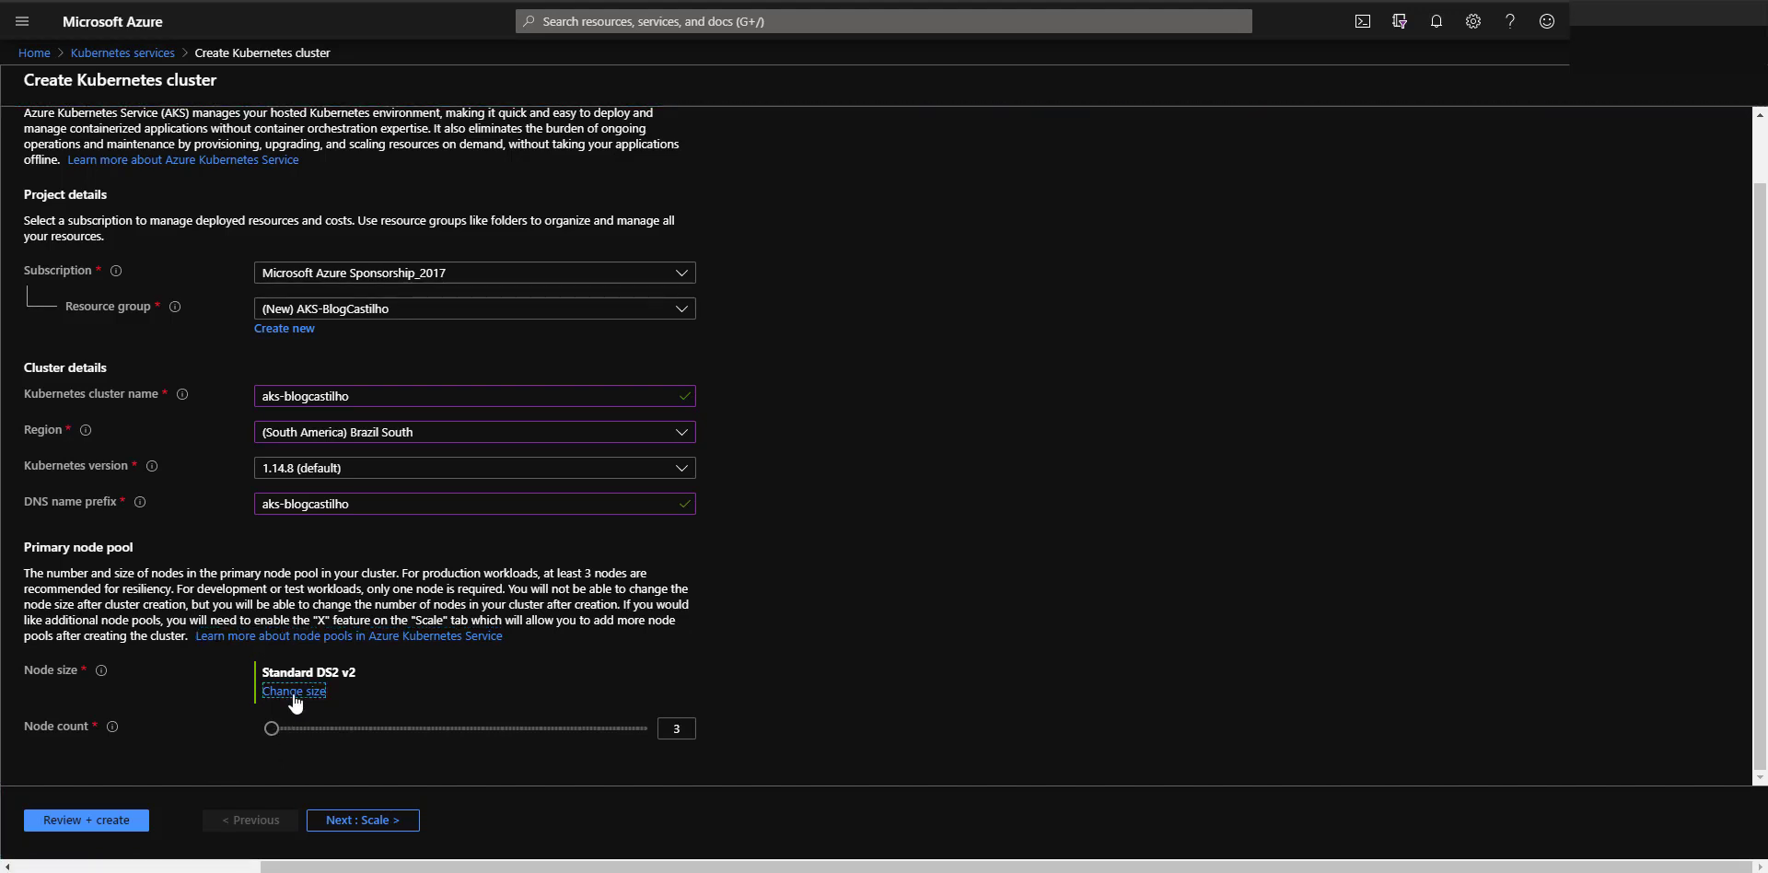
left_click(292, 692)
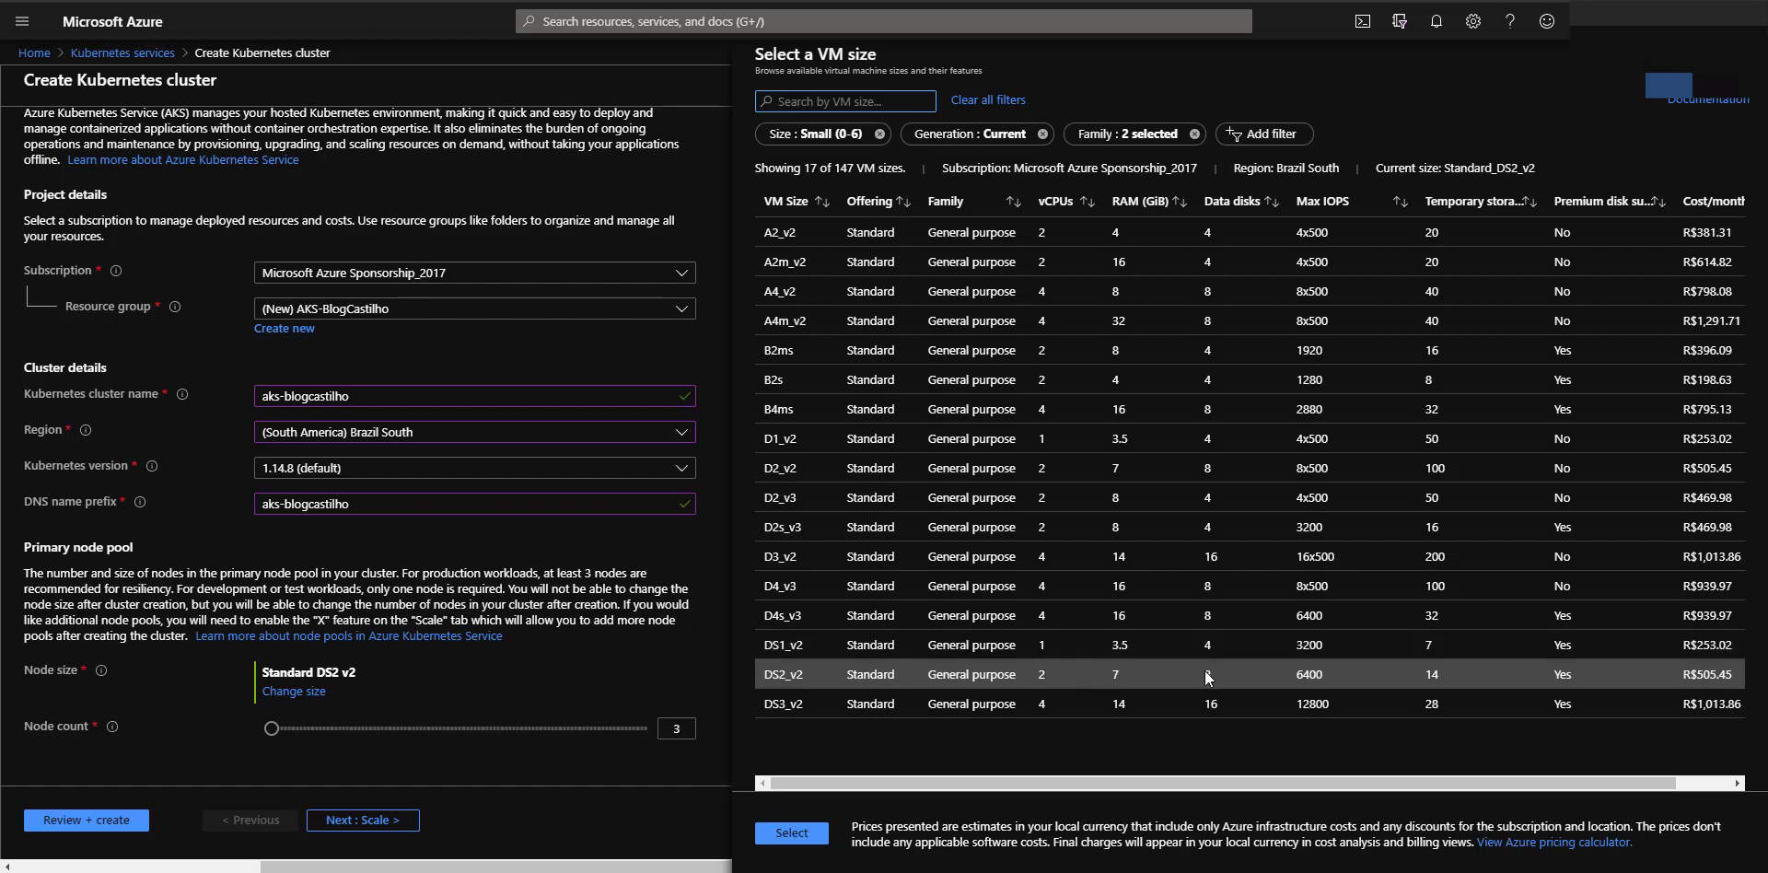
left_click(1308, 675)
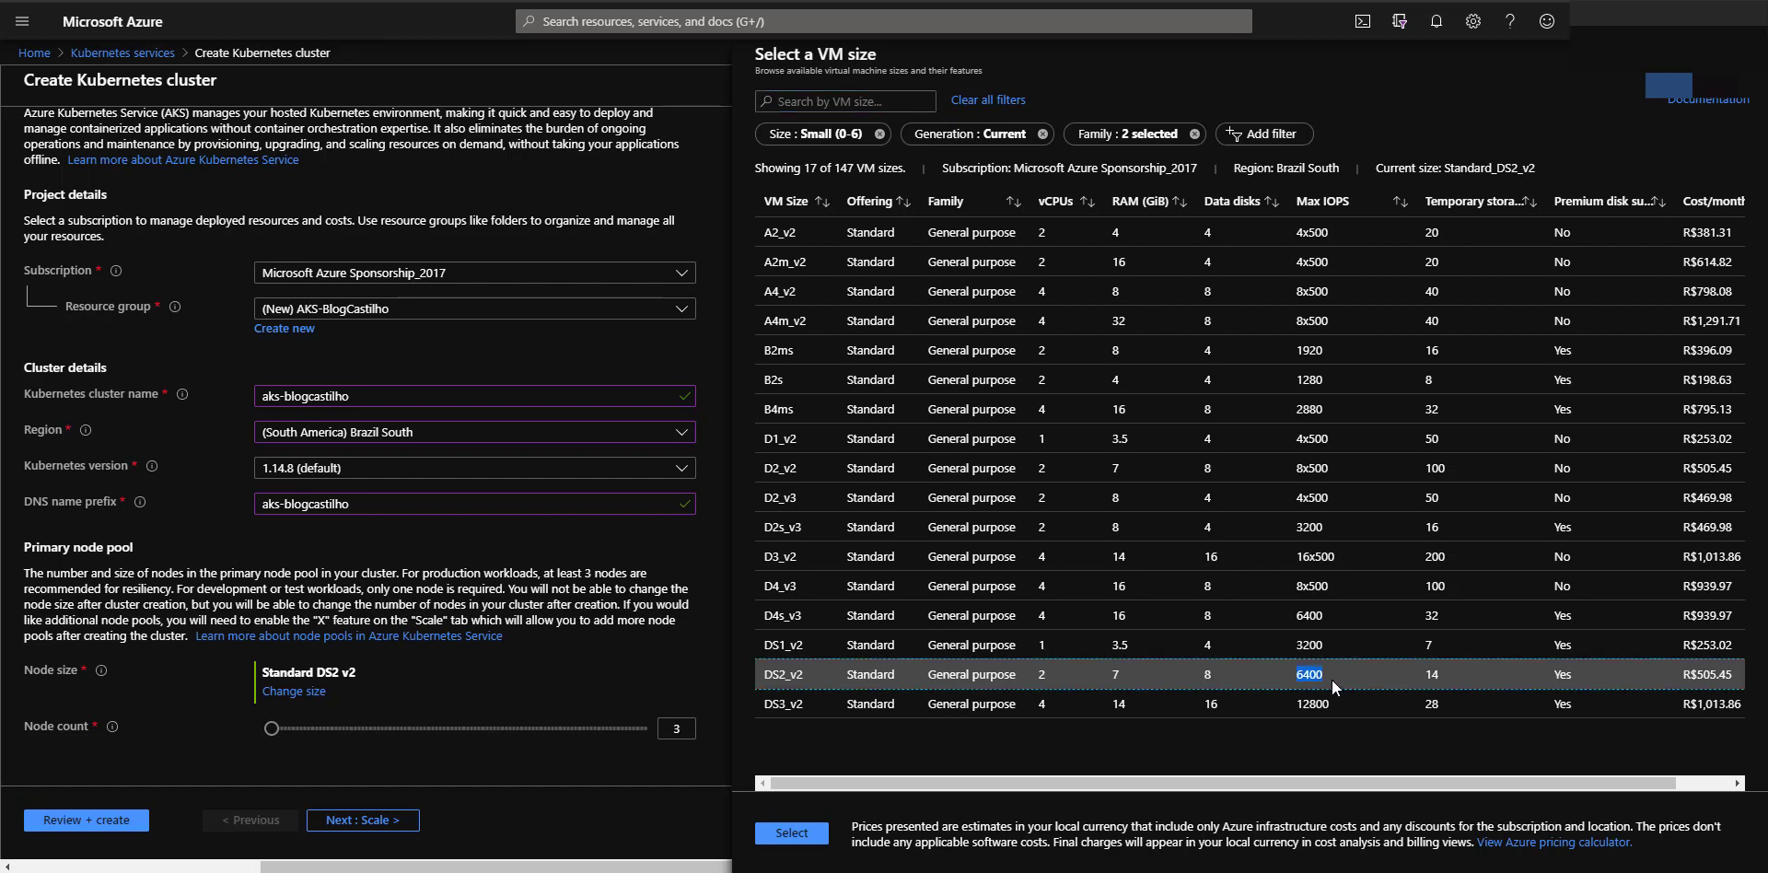
left_click_drag(1332, 680, 1757, 692)
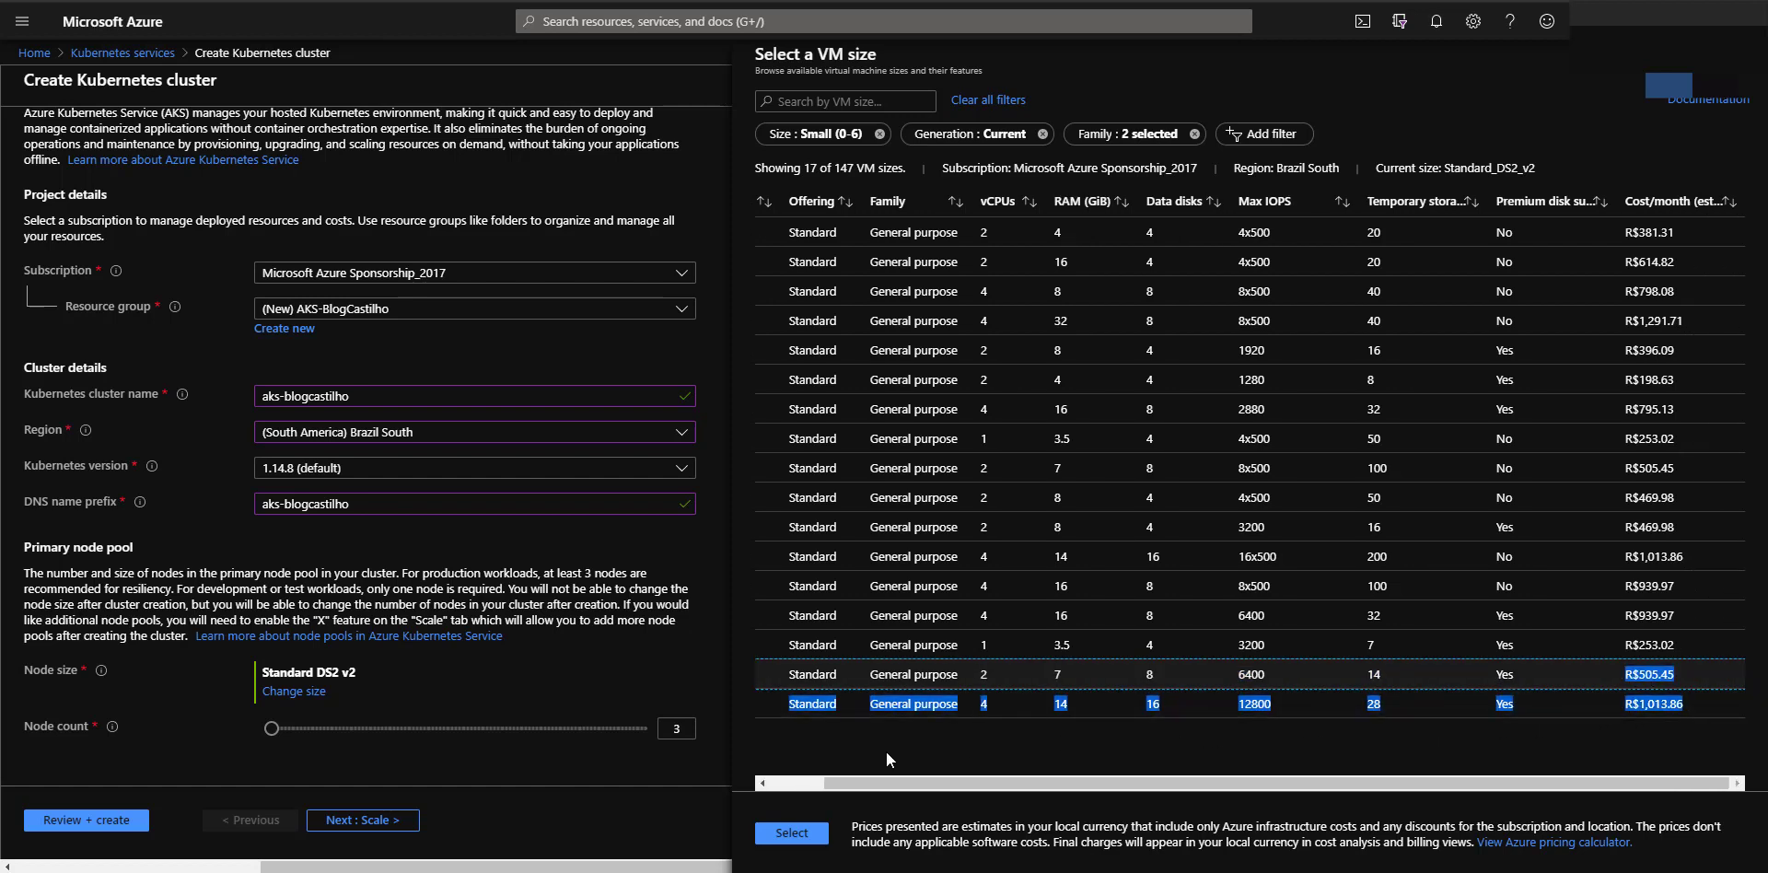
left_click(959, 694)
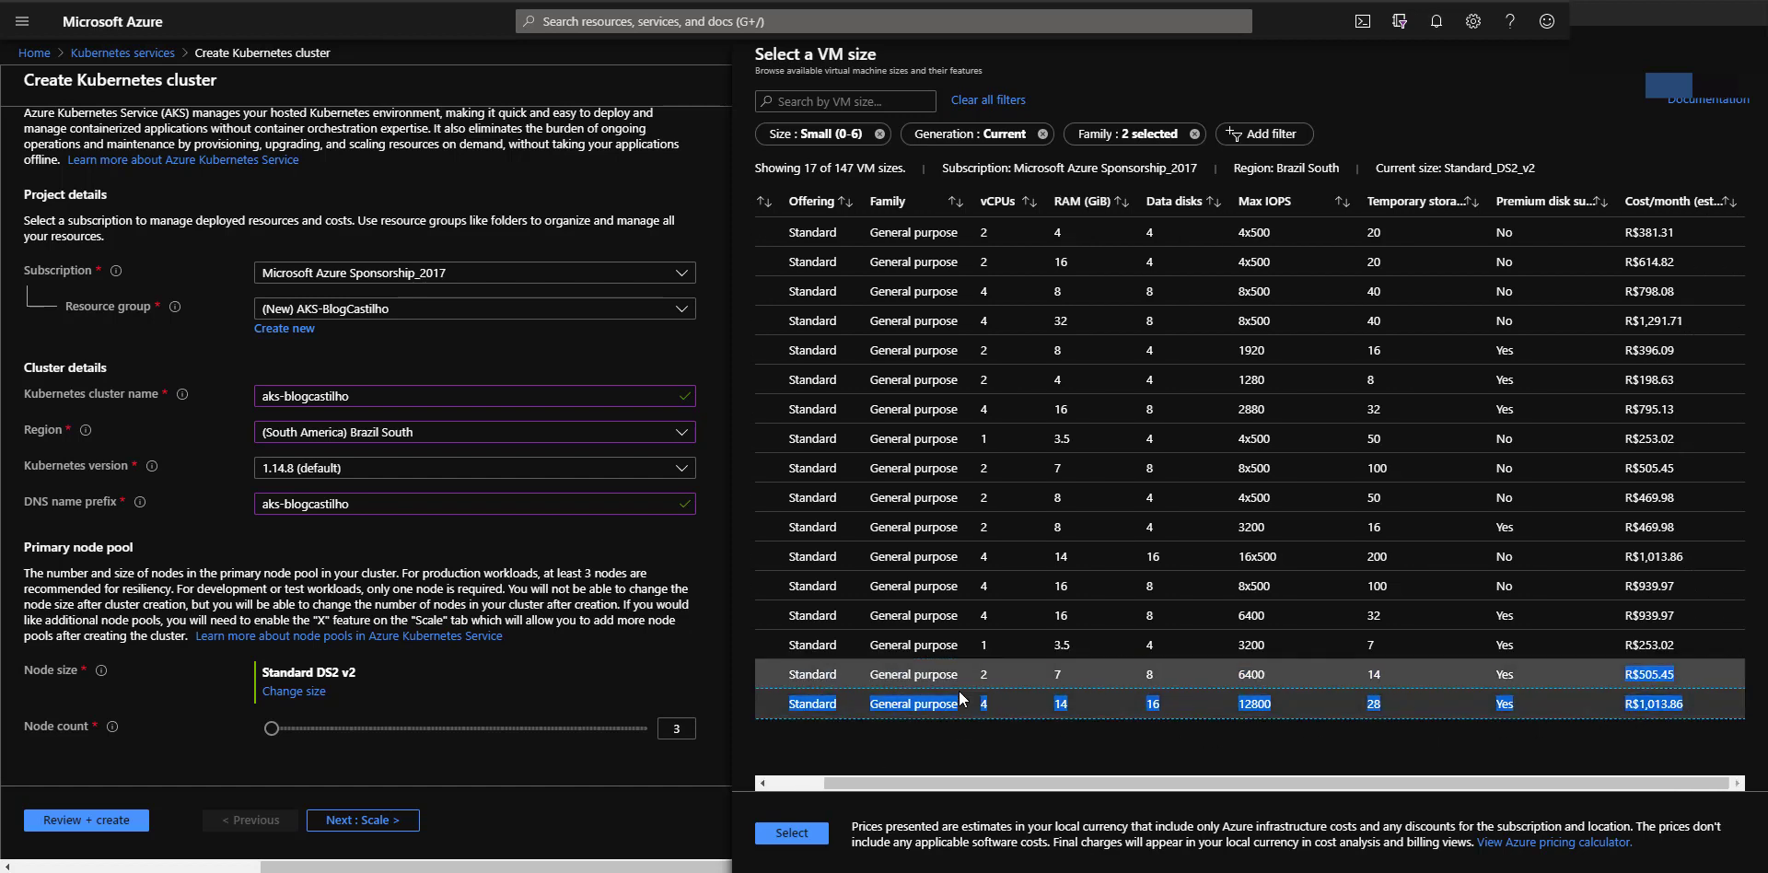
left_click(1003, 748)
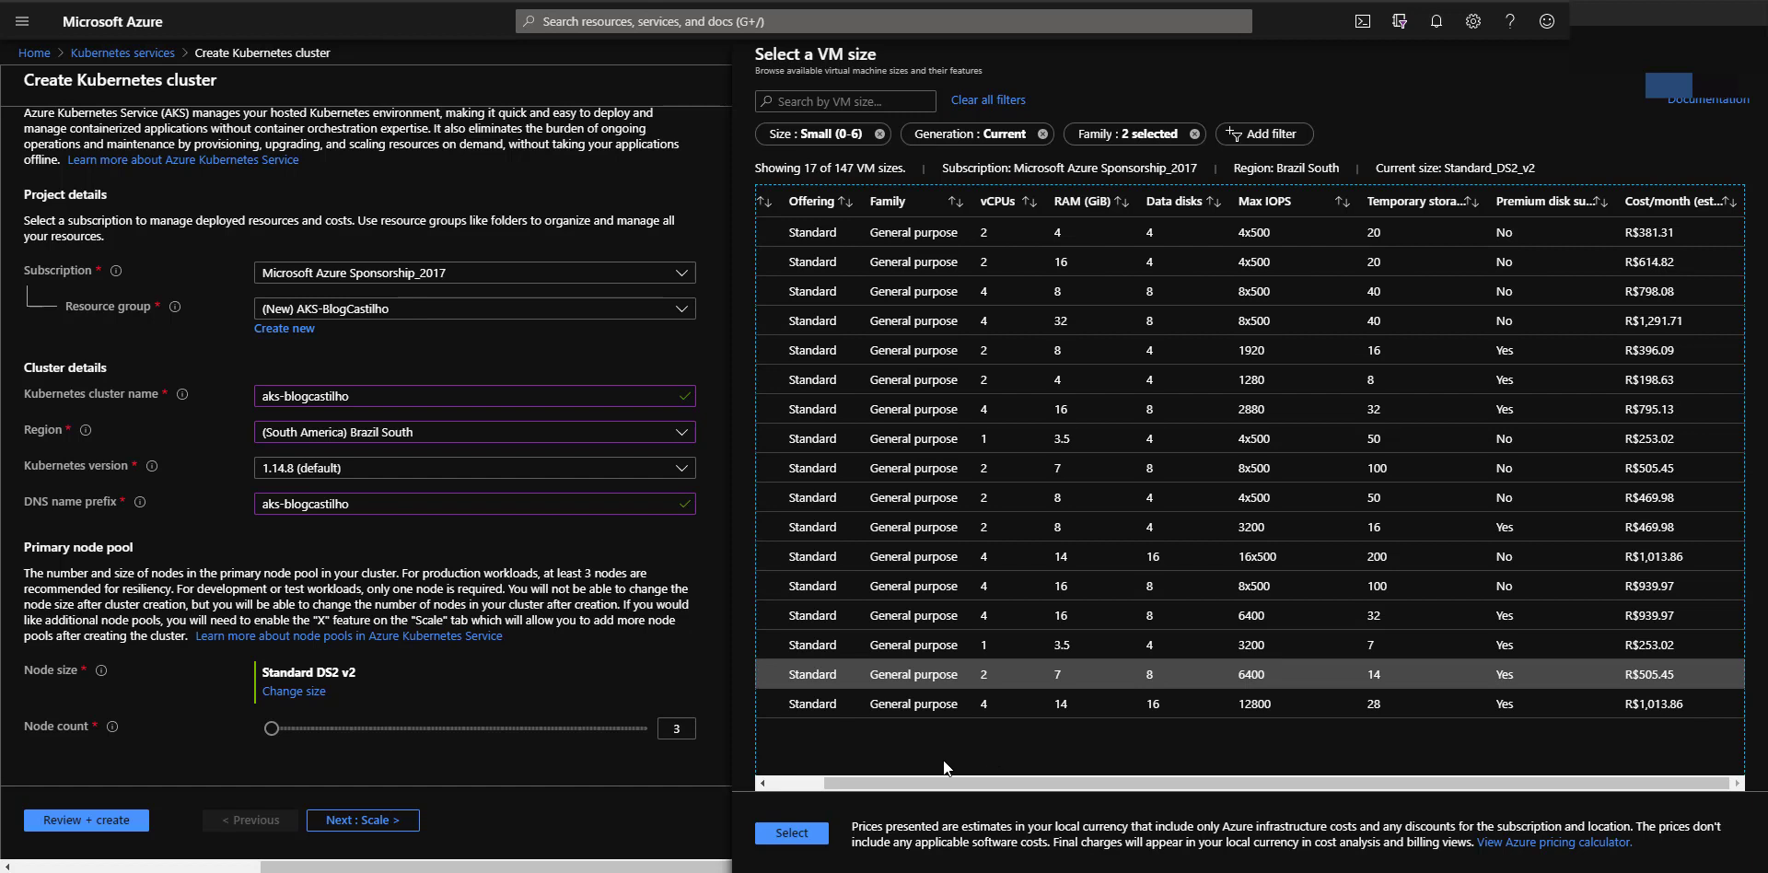
left_click(792, 833)
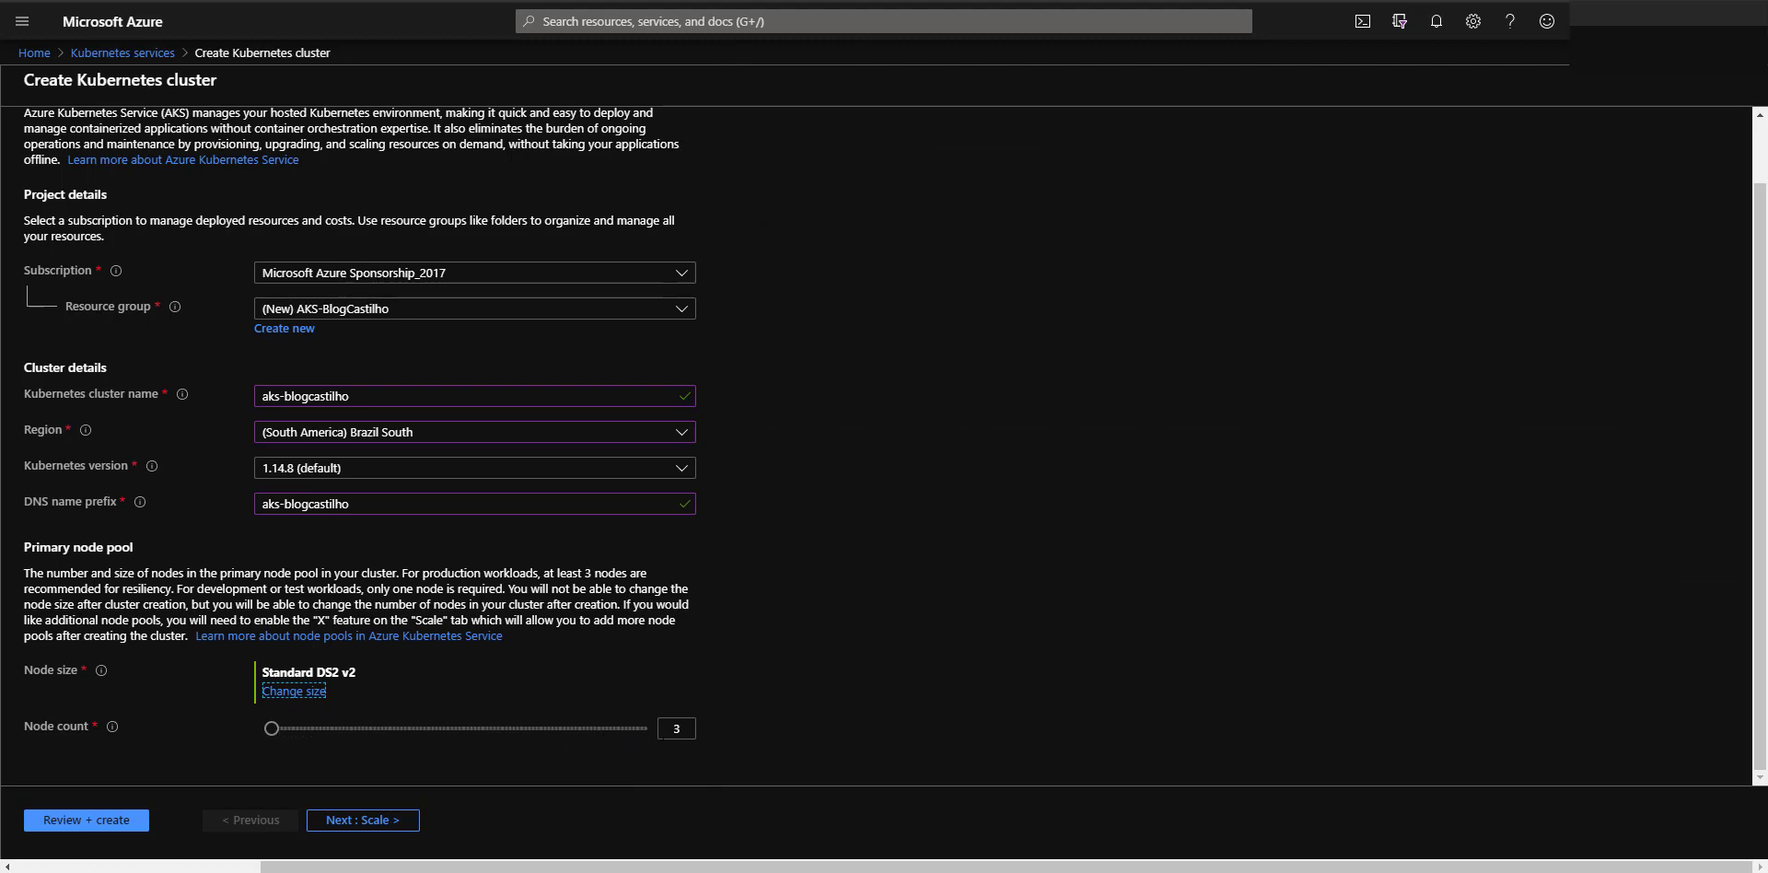
Set the primary node pool's node count to 100
left_click(673, 726)
type("1")
key("BackSpace")
key("Tab")
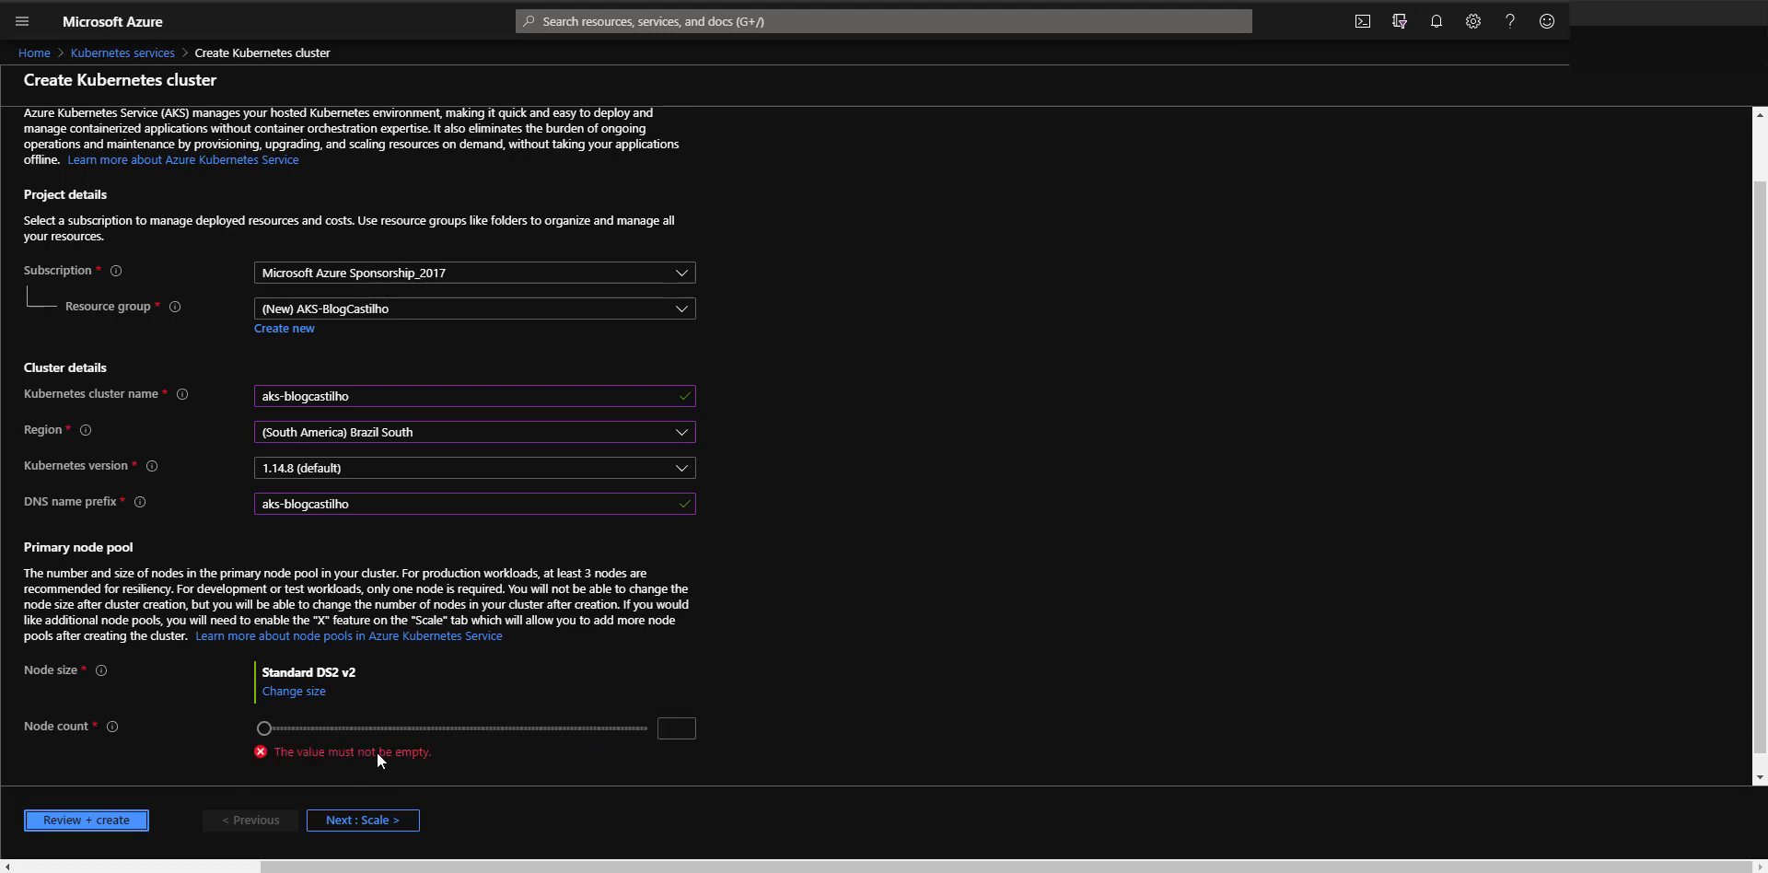
left_click(669, 732)
type("100")
key("Tab")
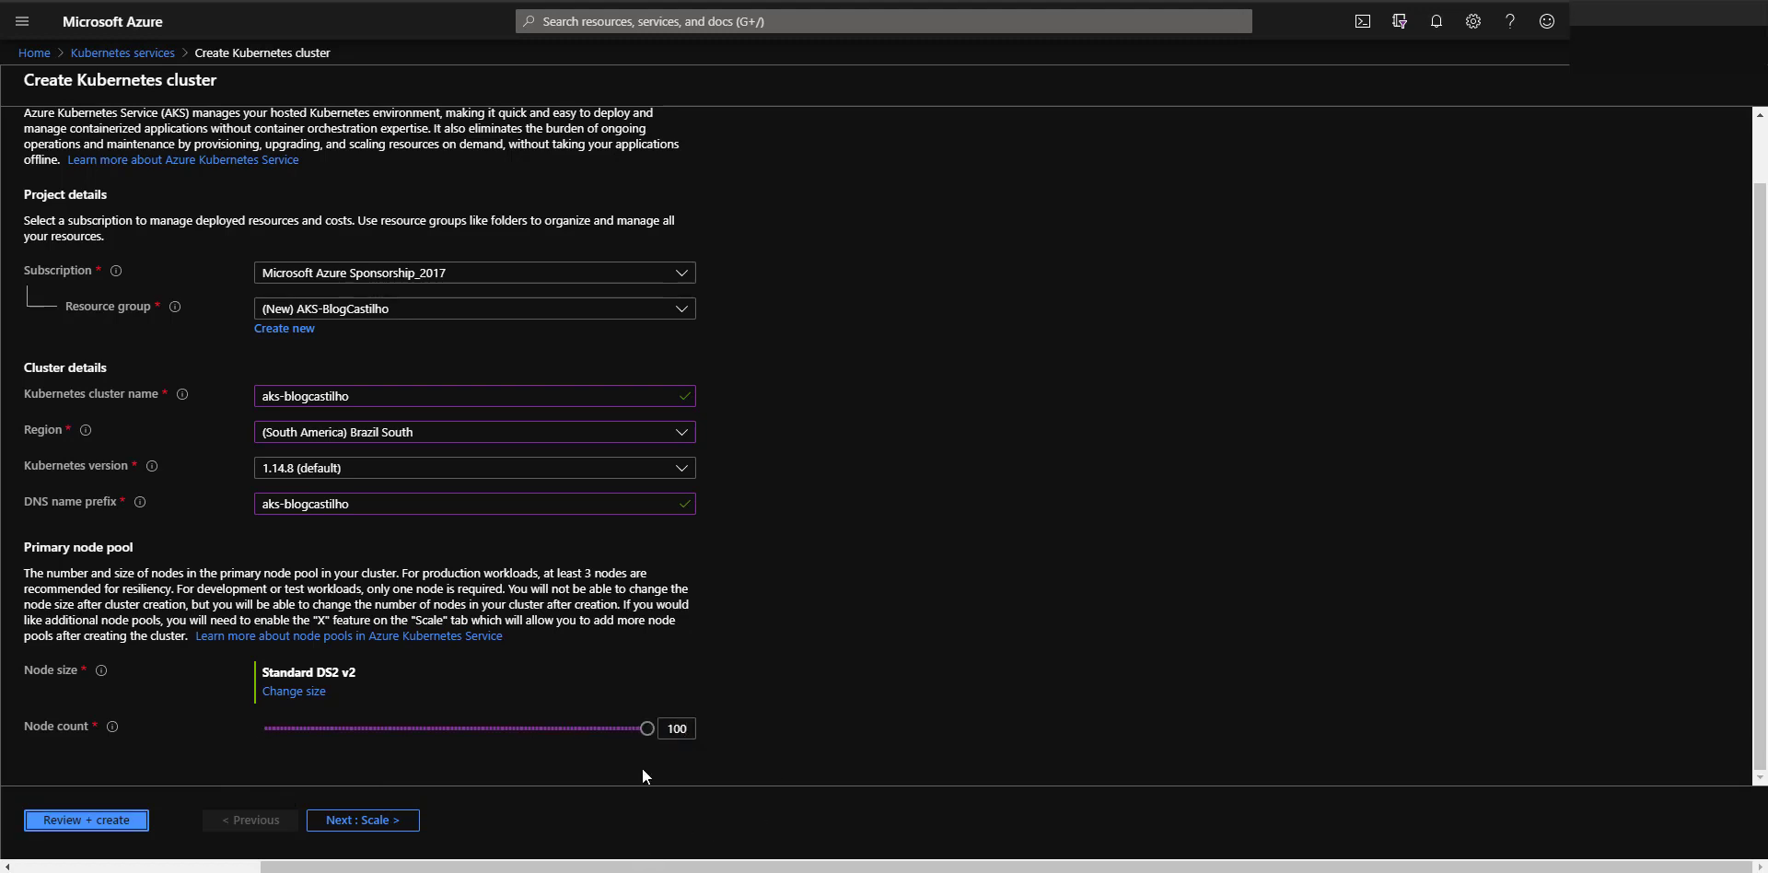
Reduce the primary node pool's node count to 3 with the slider
left_click(647, 732)
left_click(842, 671)
mouse_move(649, 739)
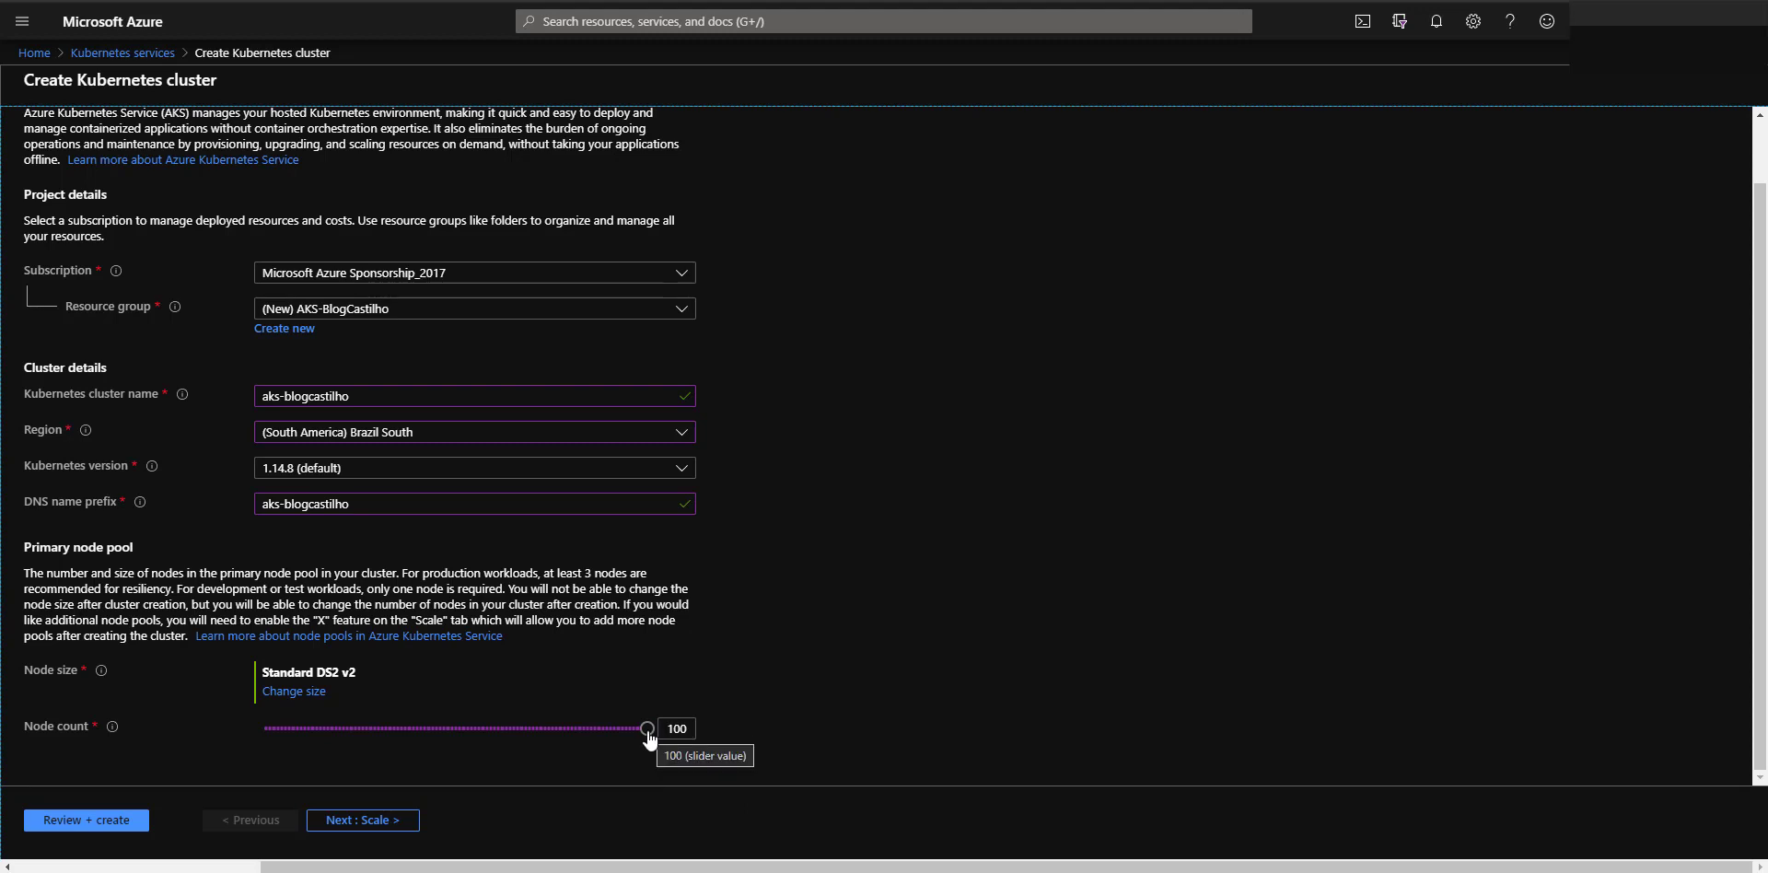
left_click_drag(649, 739, 272, 731)
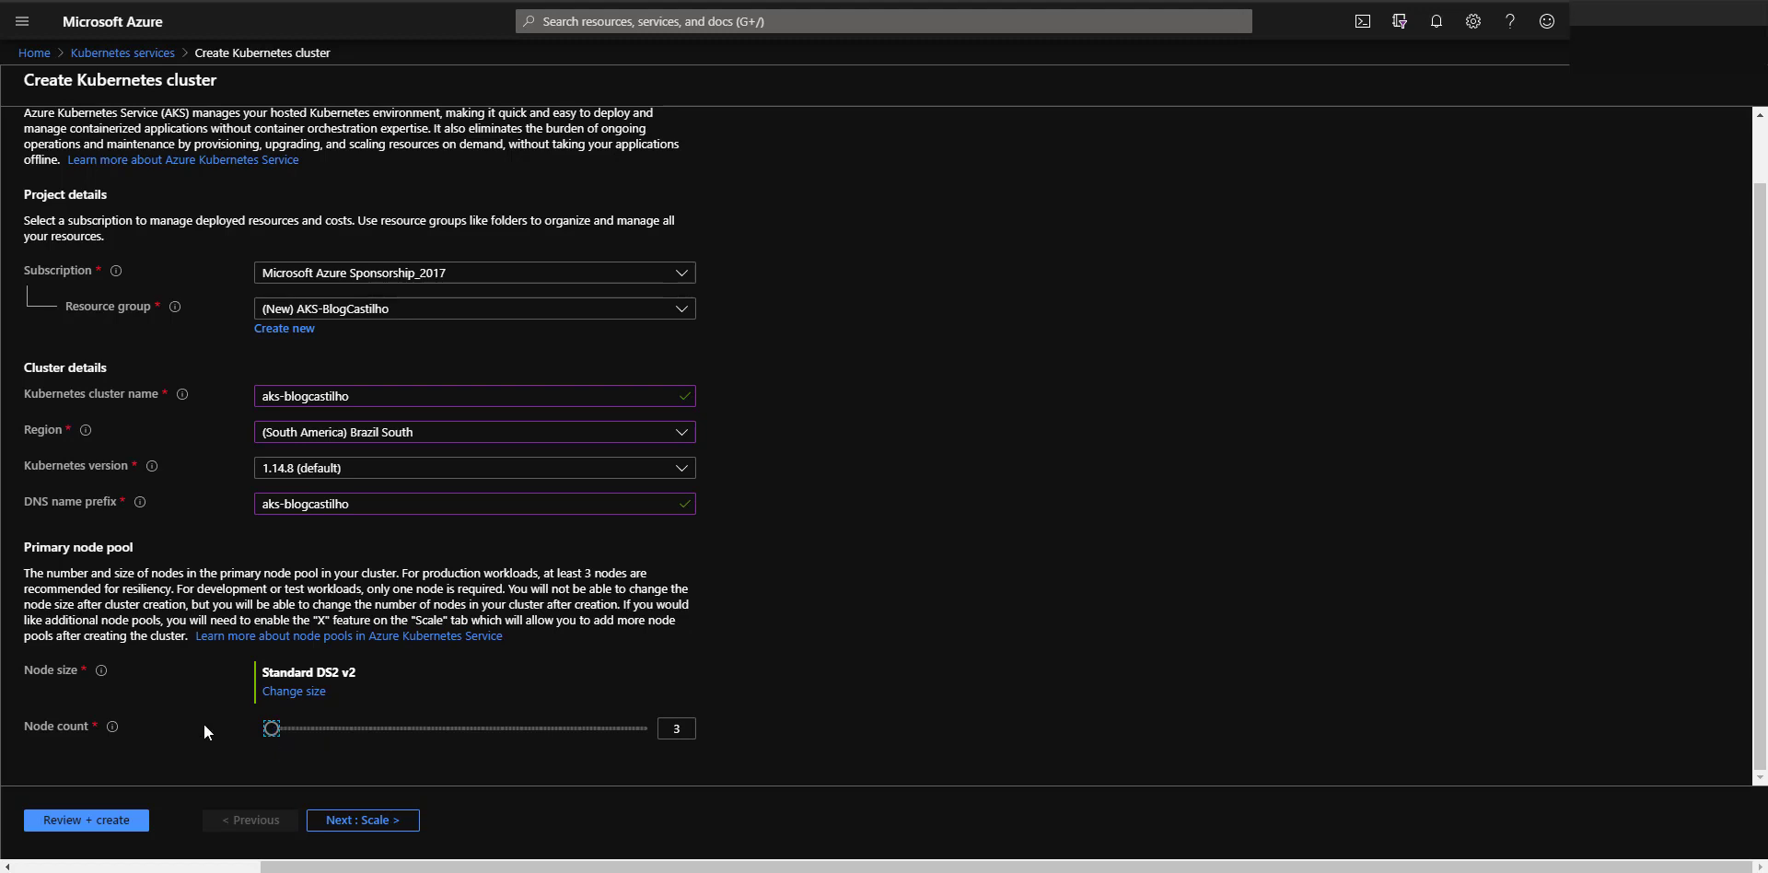
Check virtual node availability in the scaling settings, and change the cluster's region to (US) Central US
left_click(339, 820)
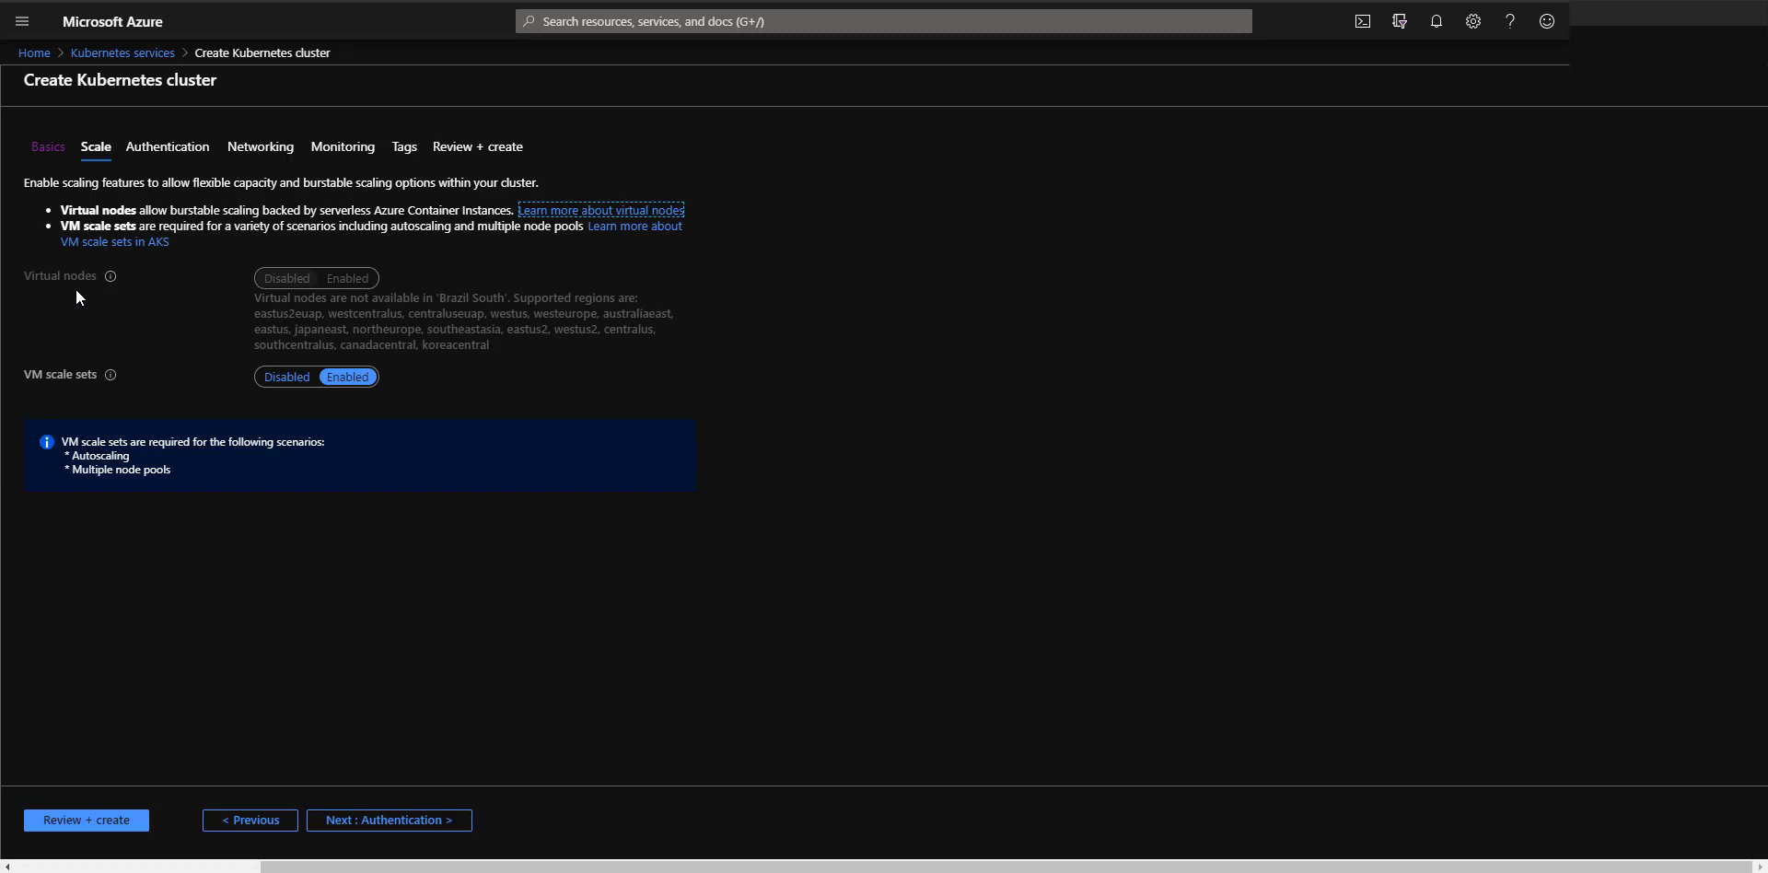
left_click(256, 822)
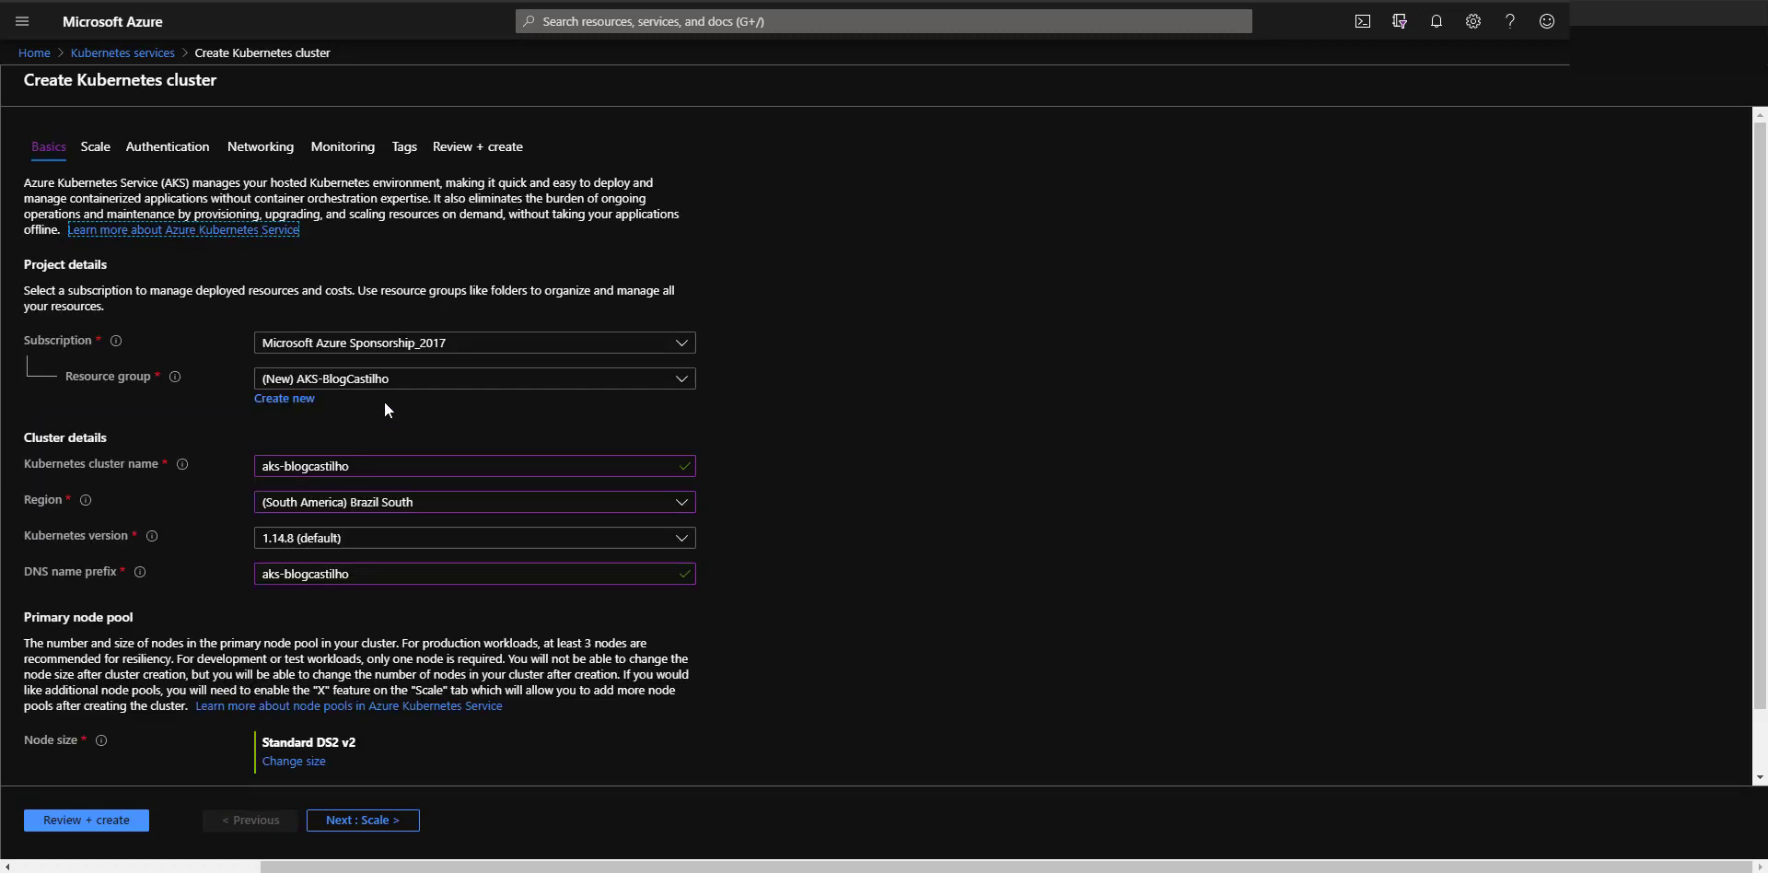
left_click(421, 505)
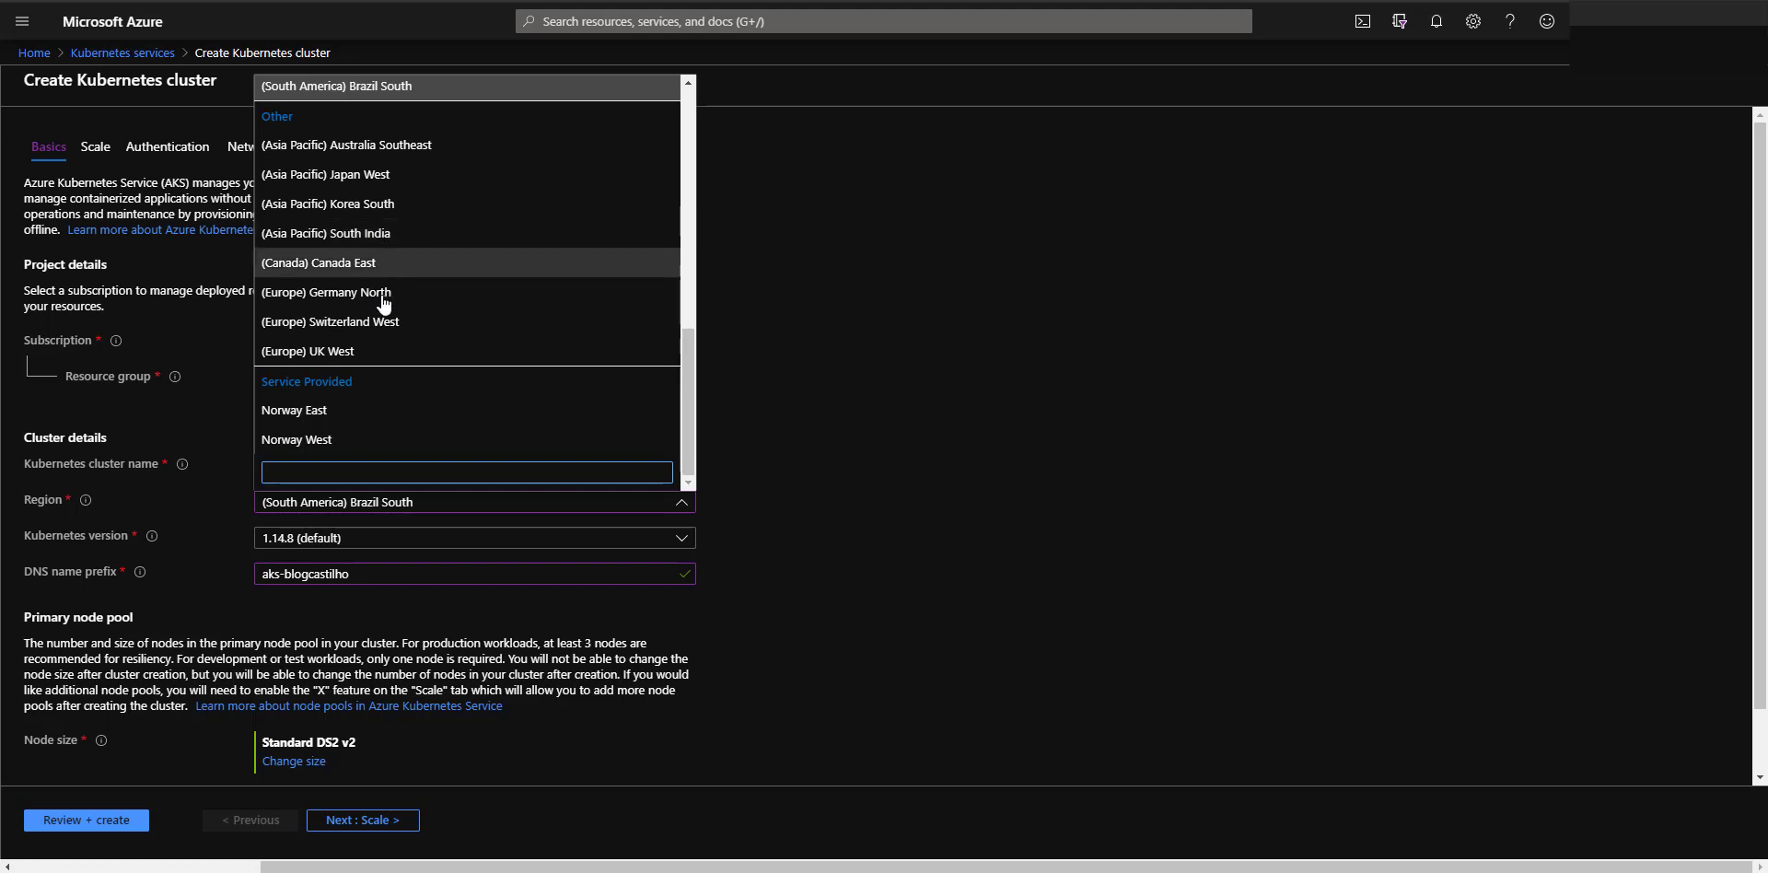
scroll(437, 295, "up", 2)
scroll(435, 295, "up", 5)
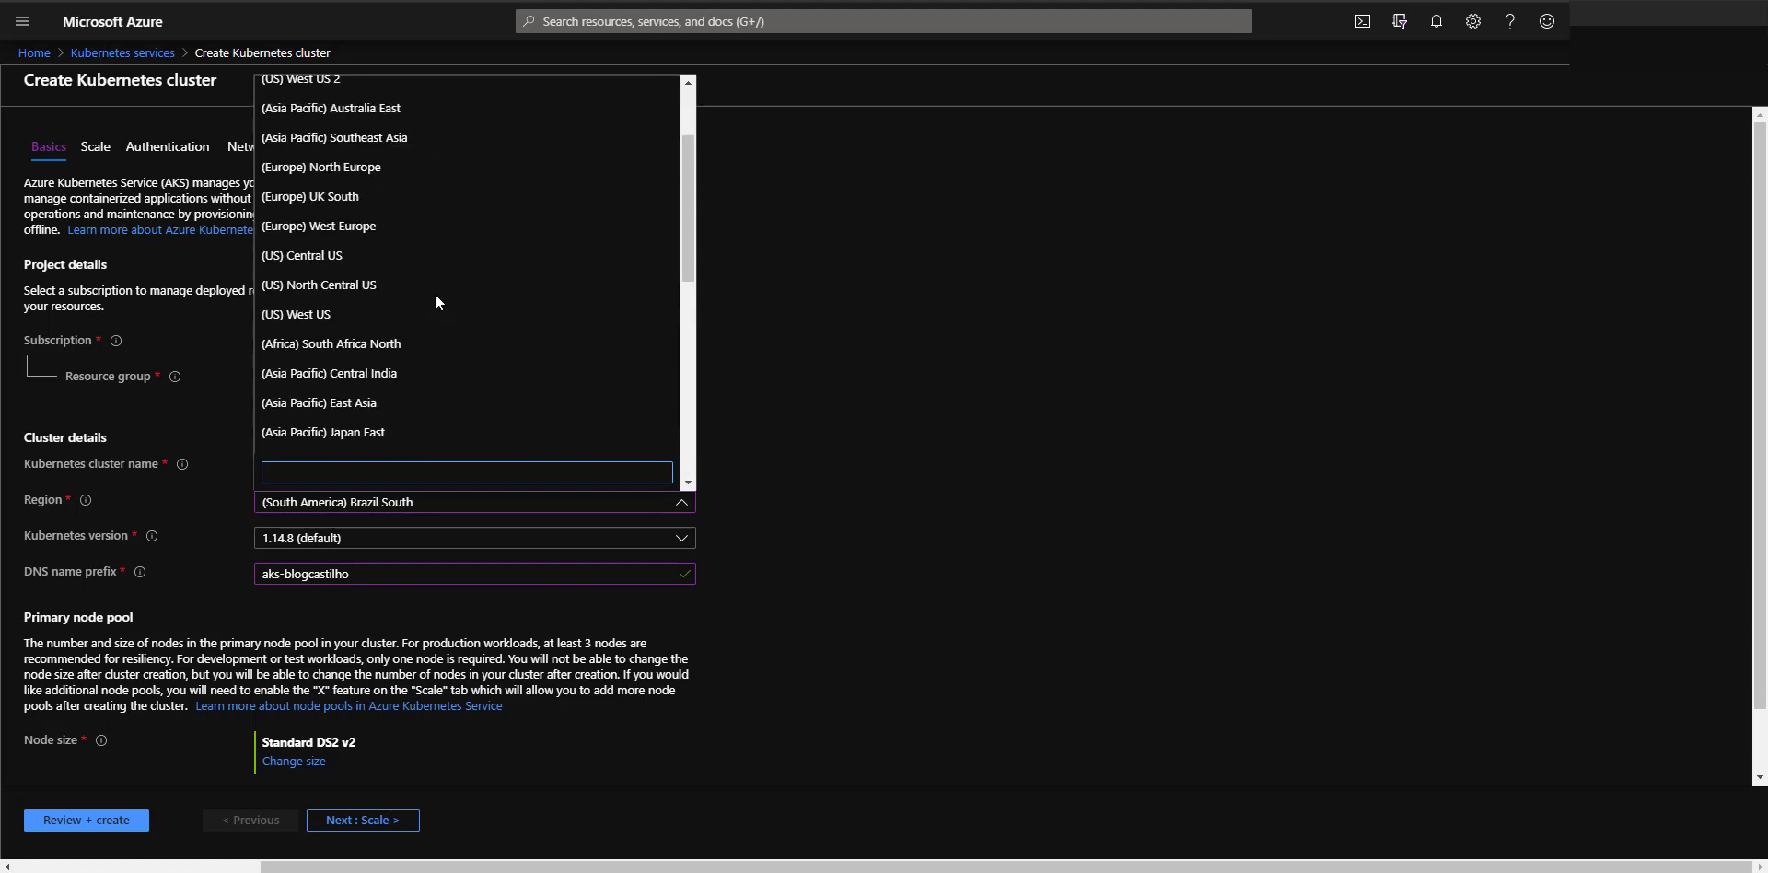
scroll(434, 295, "down", 1)
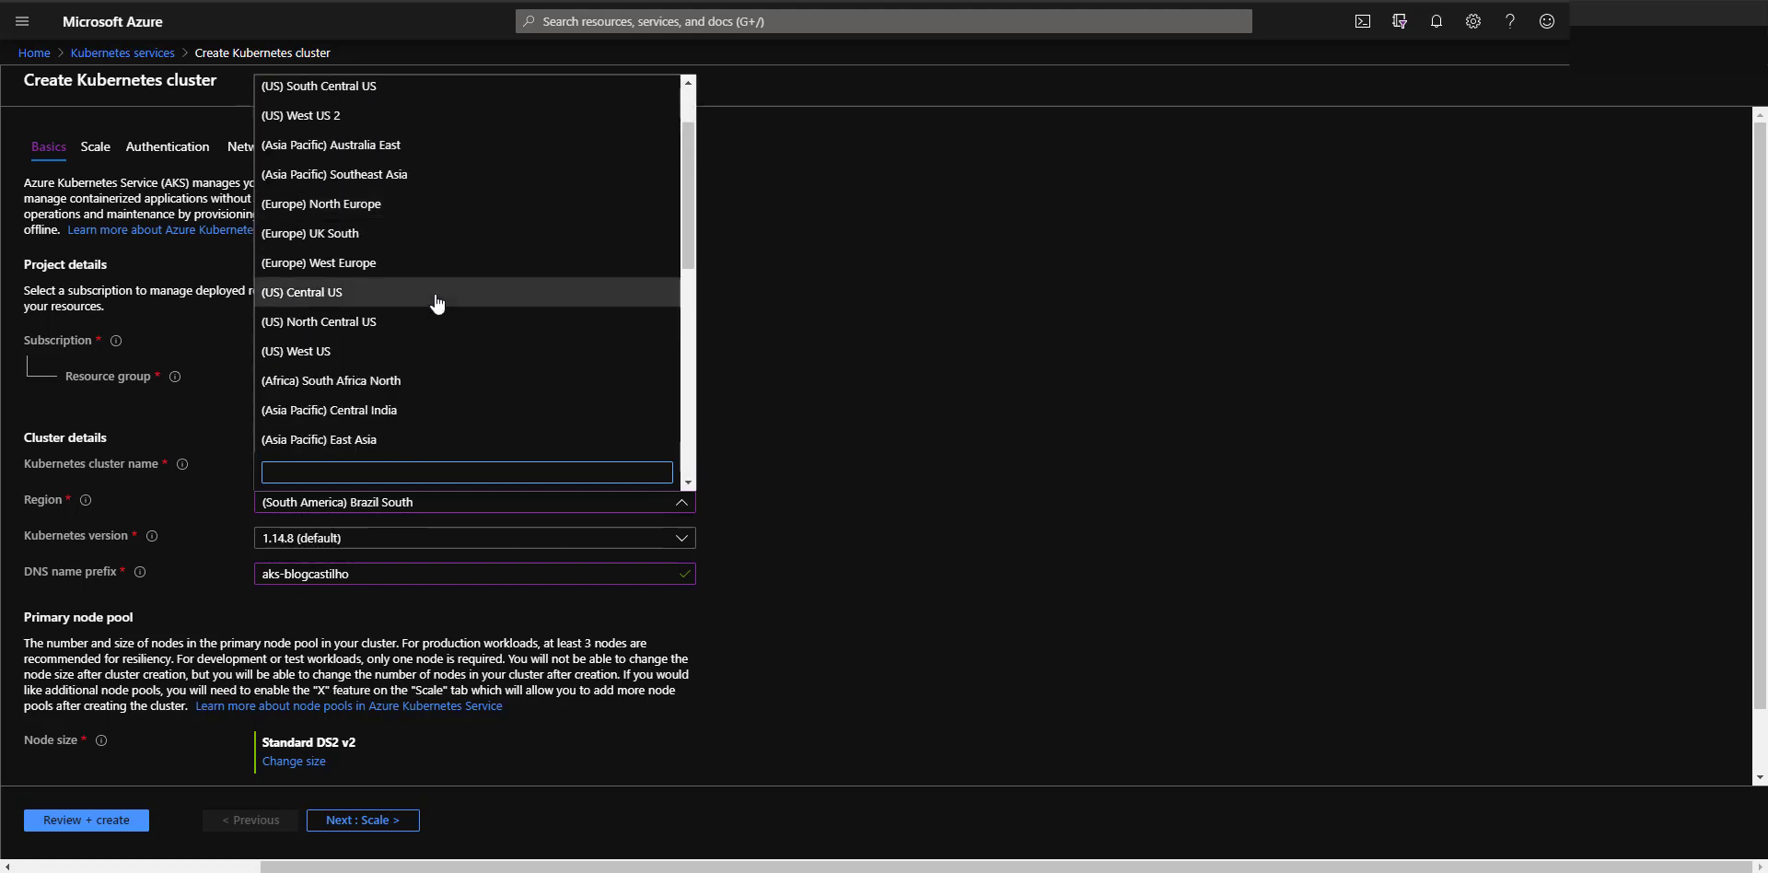
left_click(436, 293)
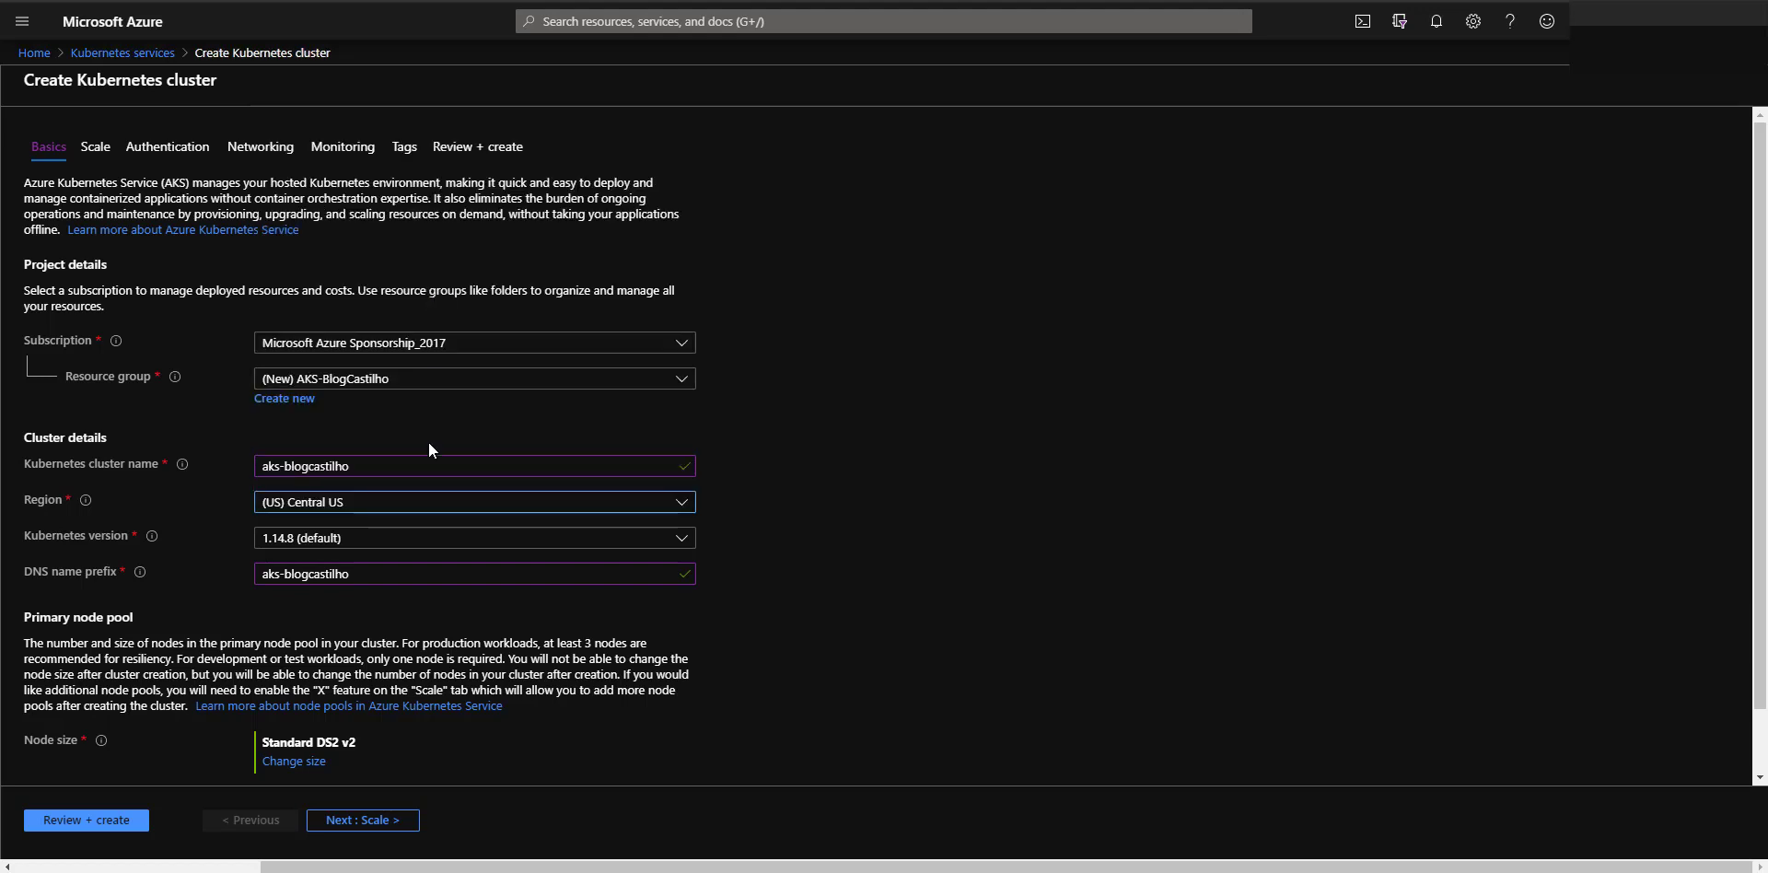
Enable virtual nodes in the cluster's scaling settings and read the explanation of VM scale sets
left_click(372, 821)
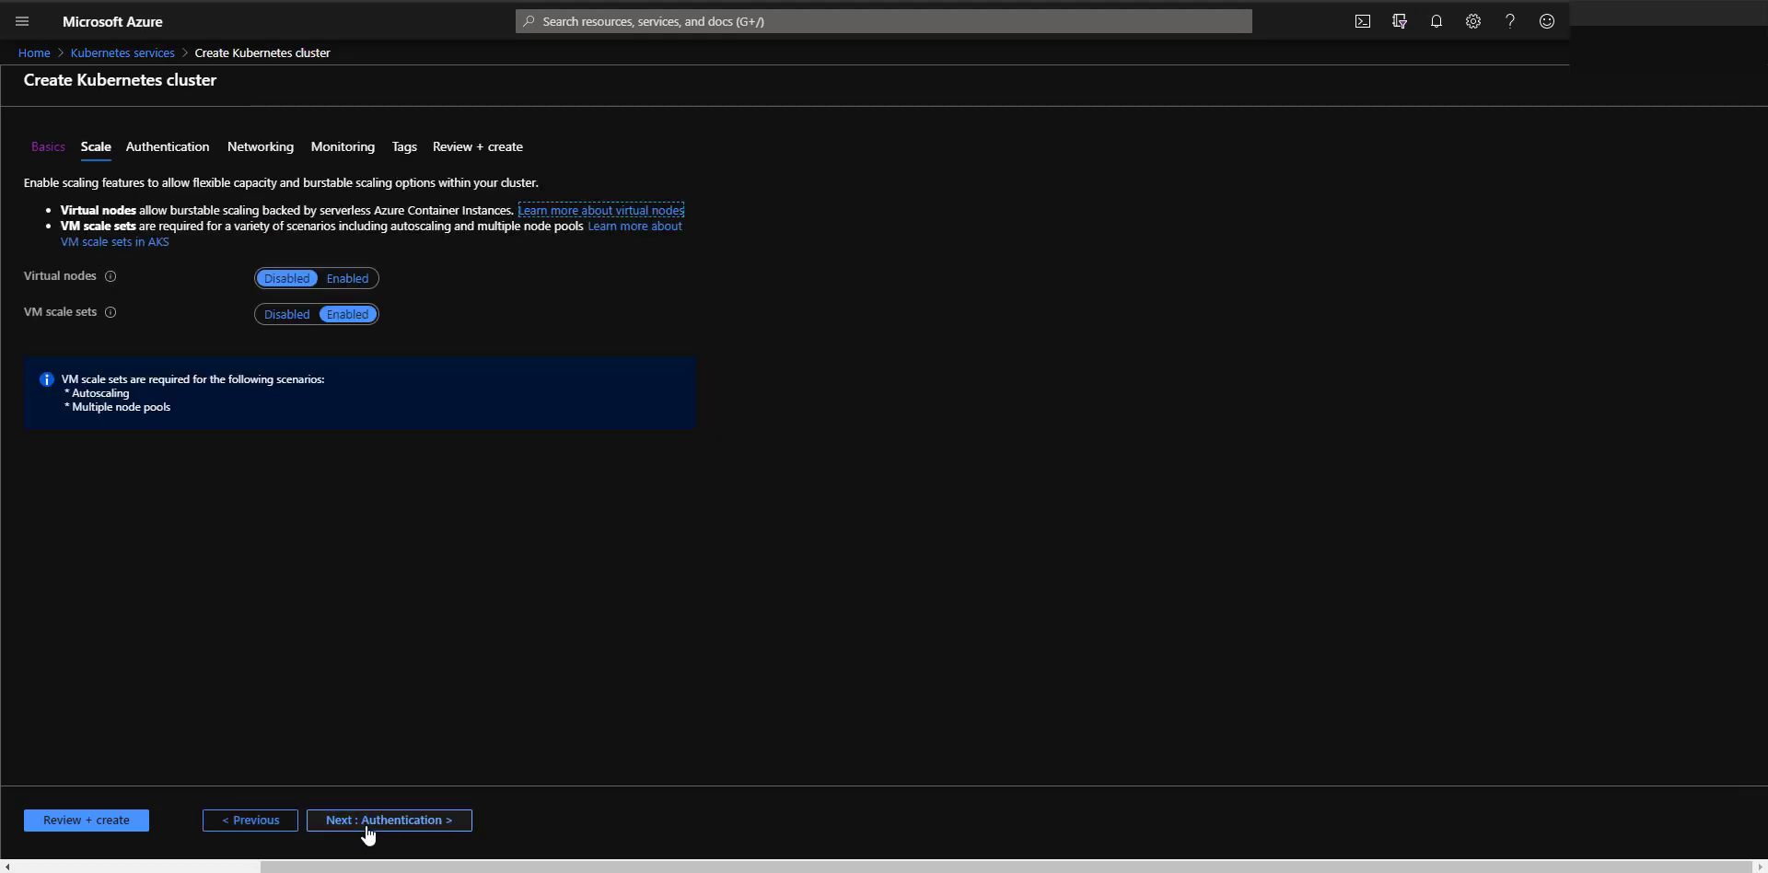
left_click_drag(59, 275, 102, 285)
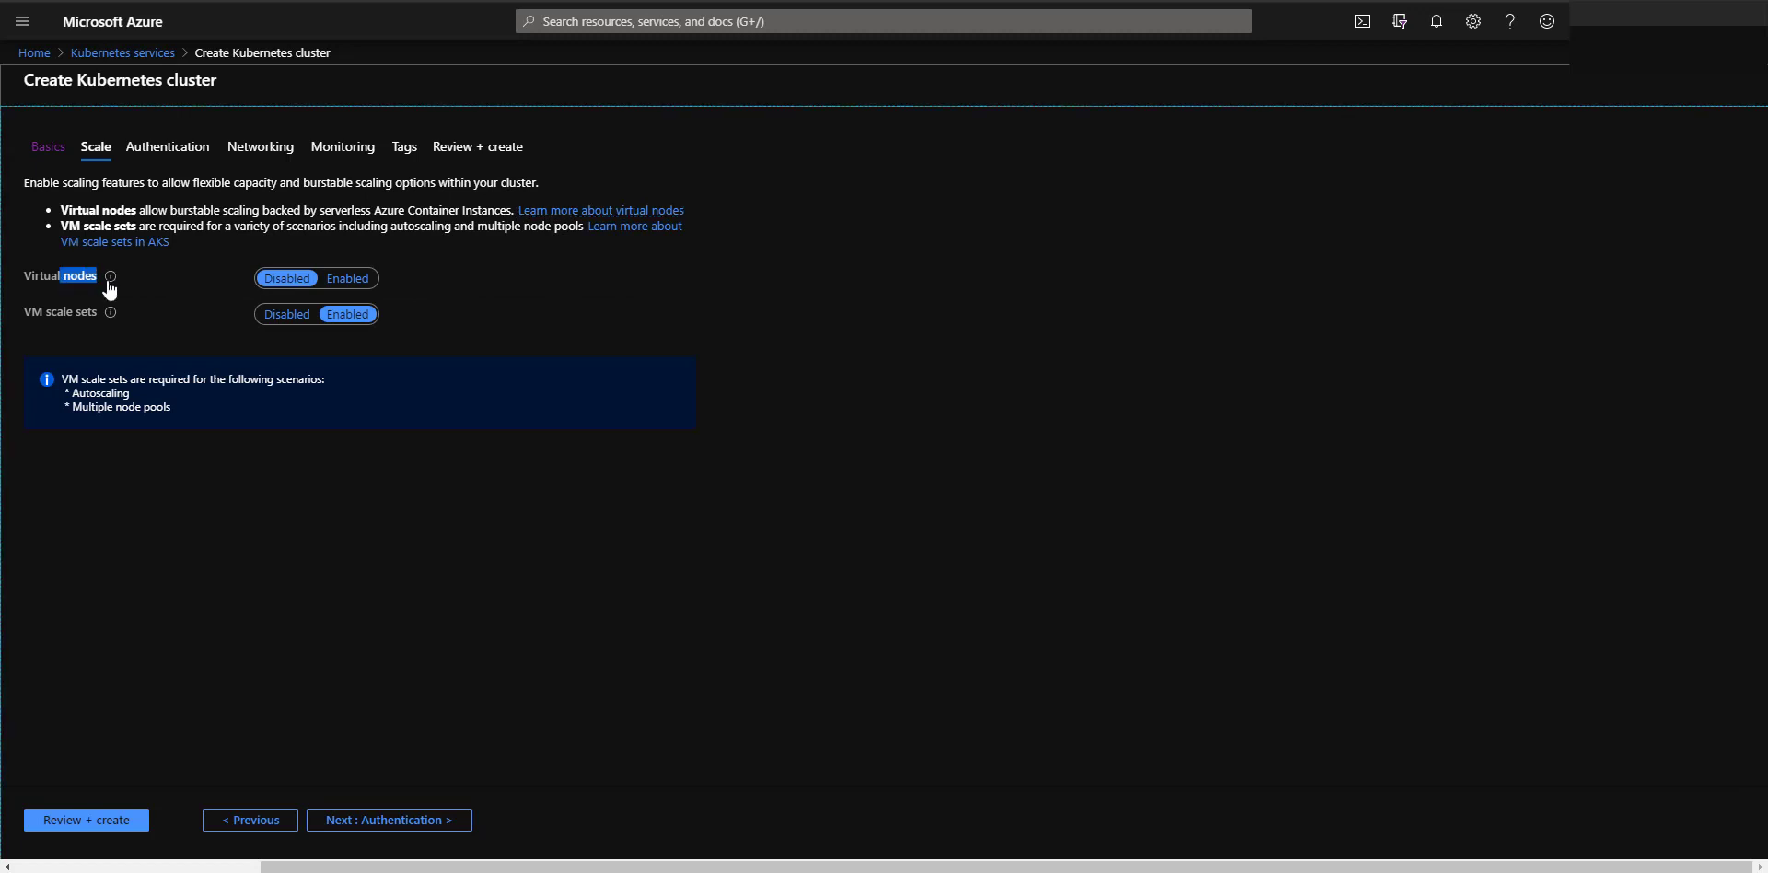
mouse_move(102, 286)
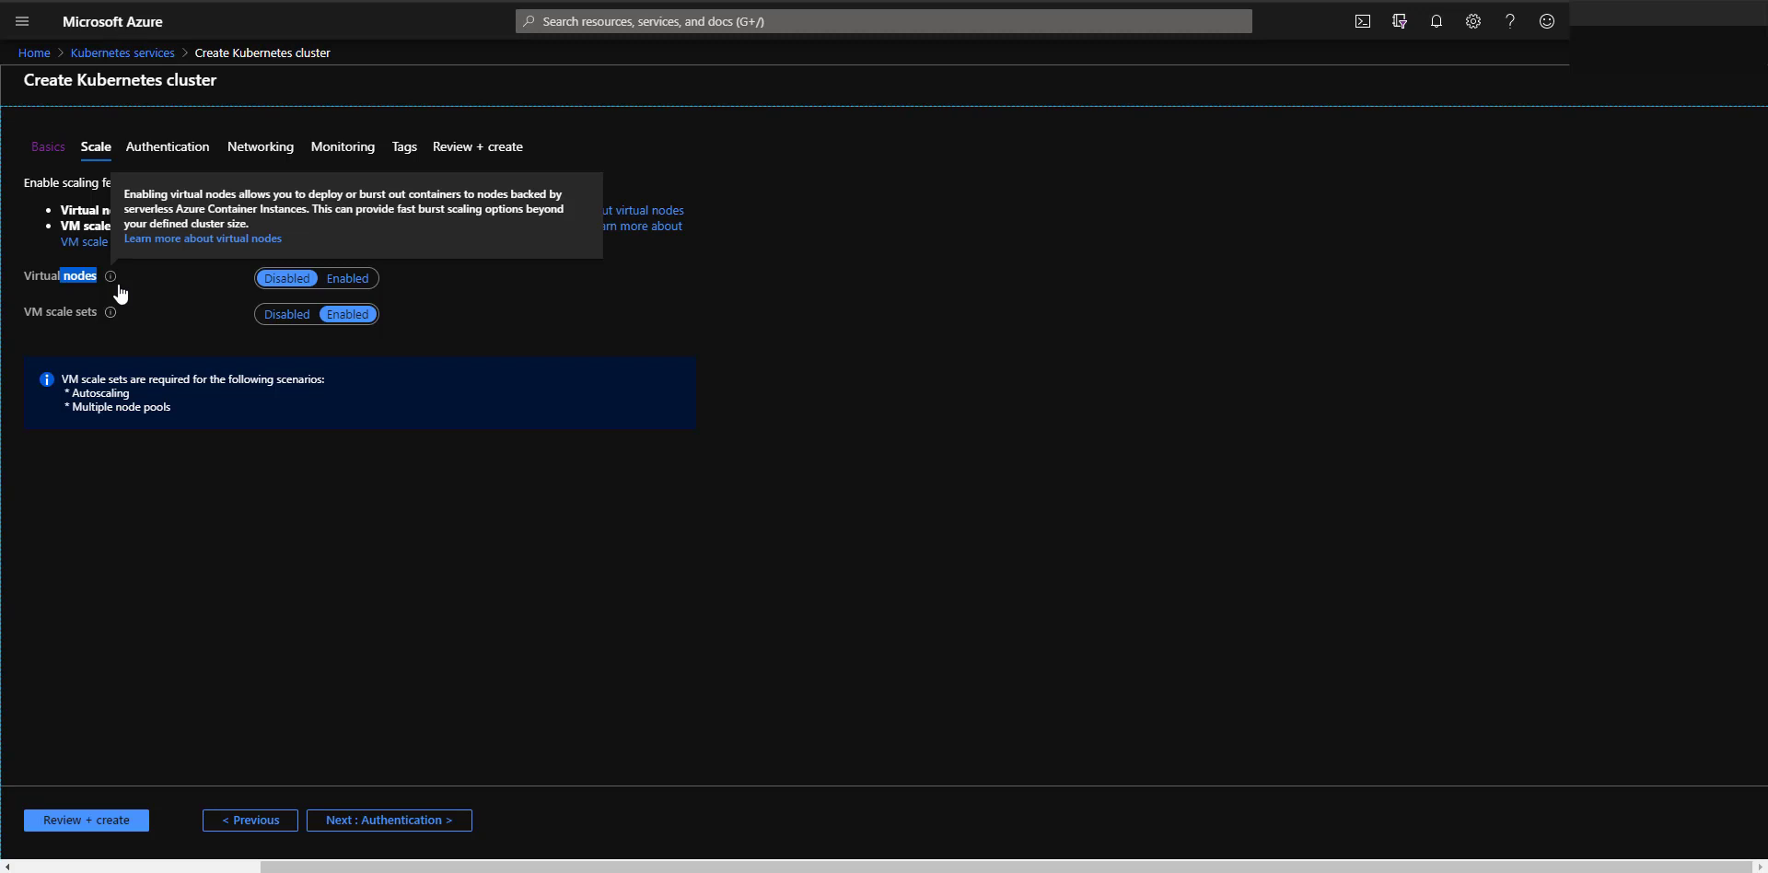
left_click(354, 280)
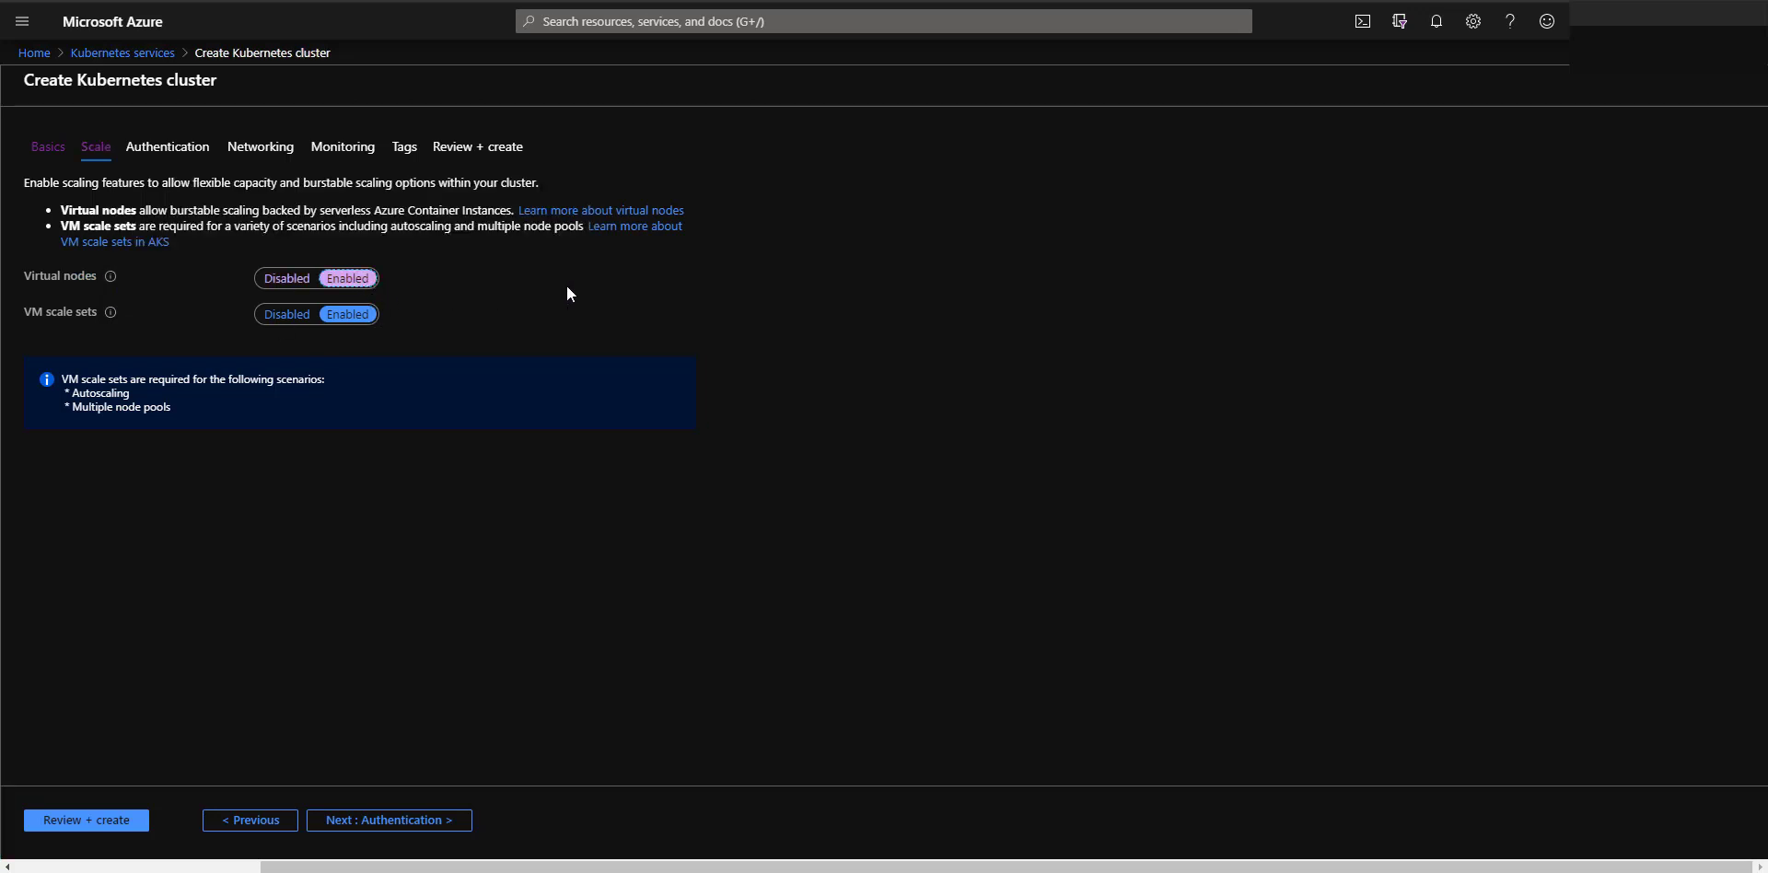
left_click(683, 279)
left_click_drag(94, 308, 99, 311)
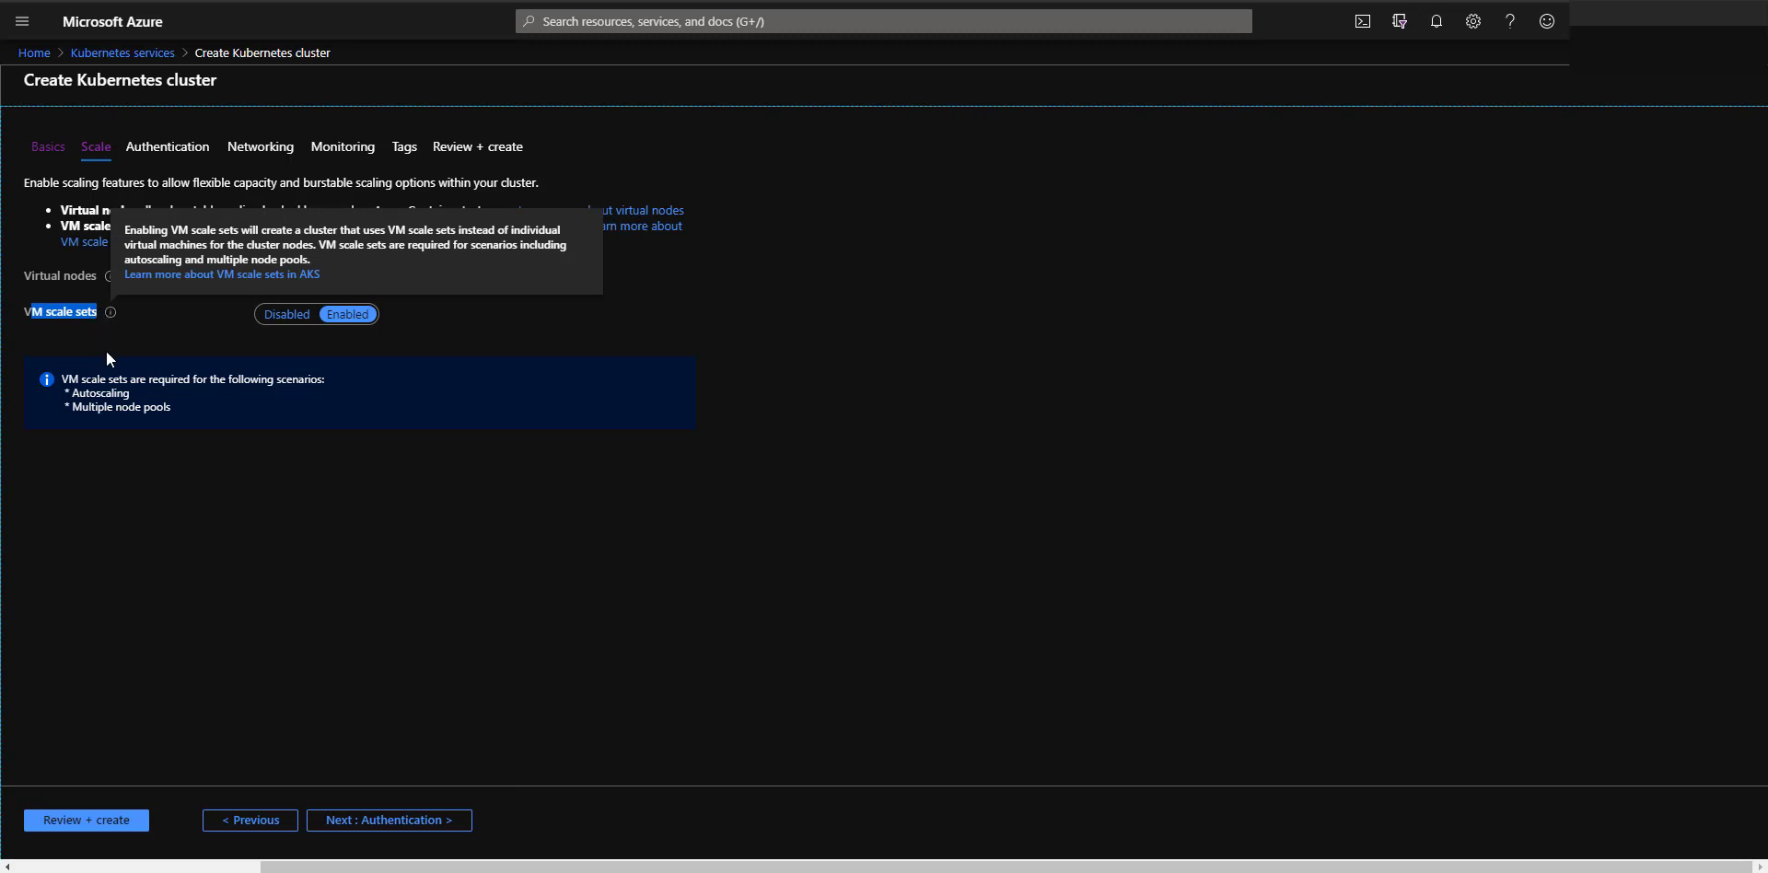
left_click(751, 416)
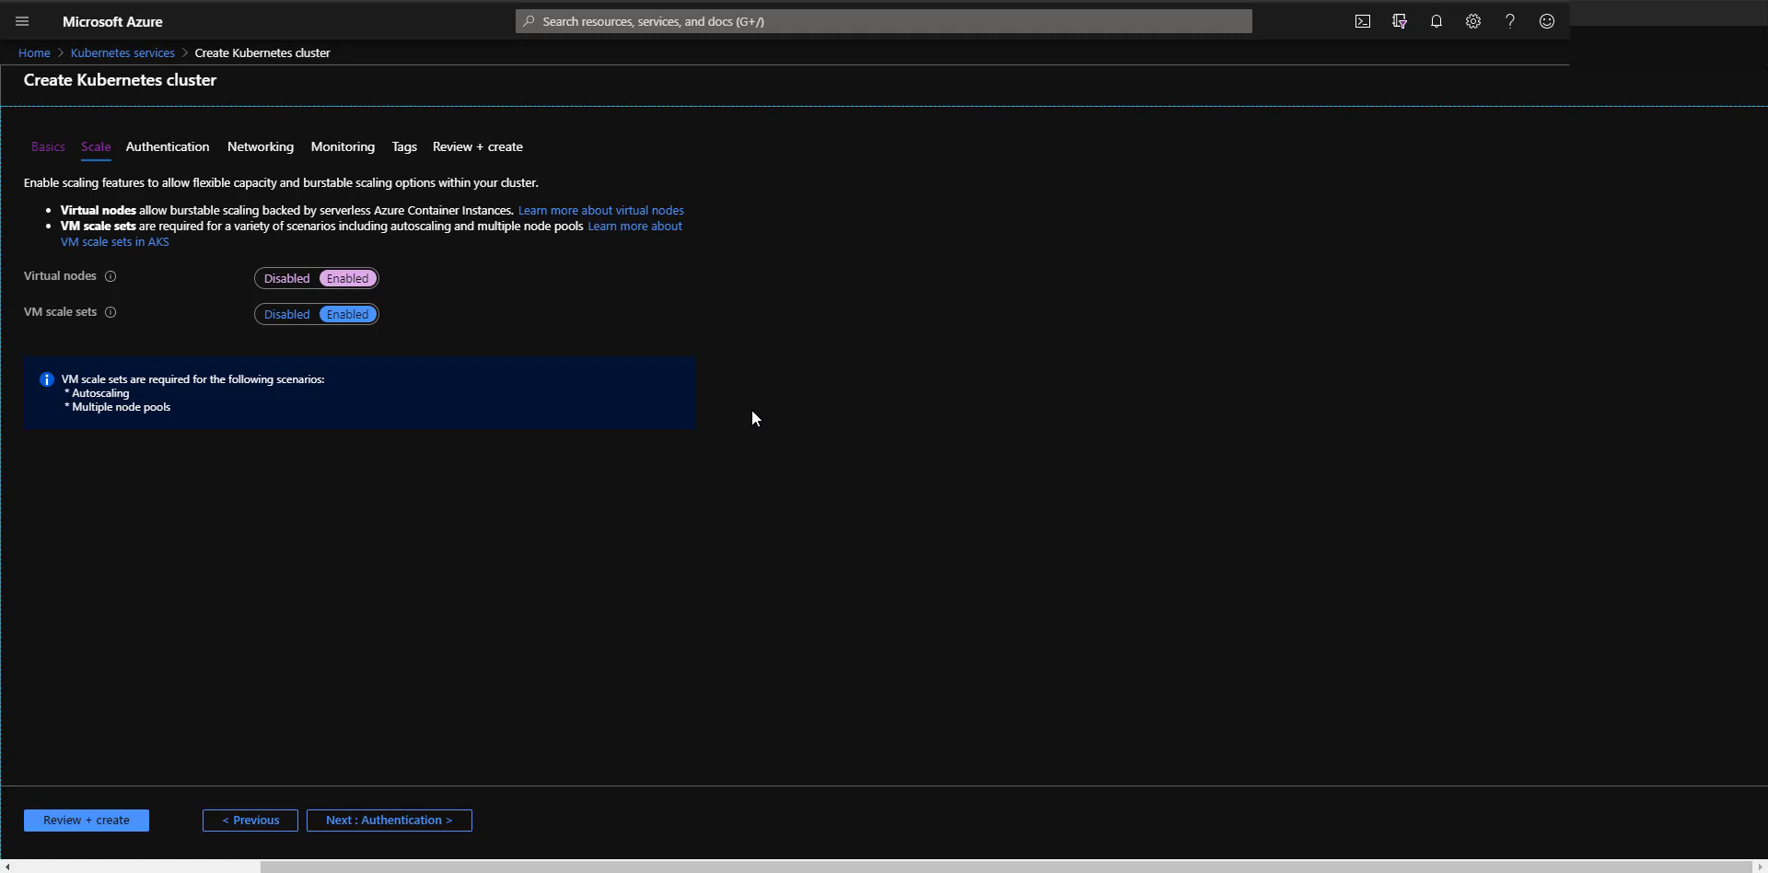
Disable RBAC in the cluster's authentication settings, leaving the new default service principal in place
left_click(396, 824)
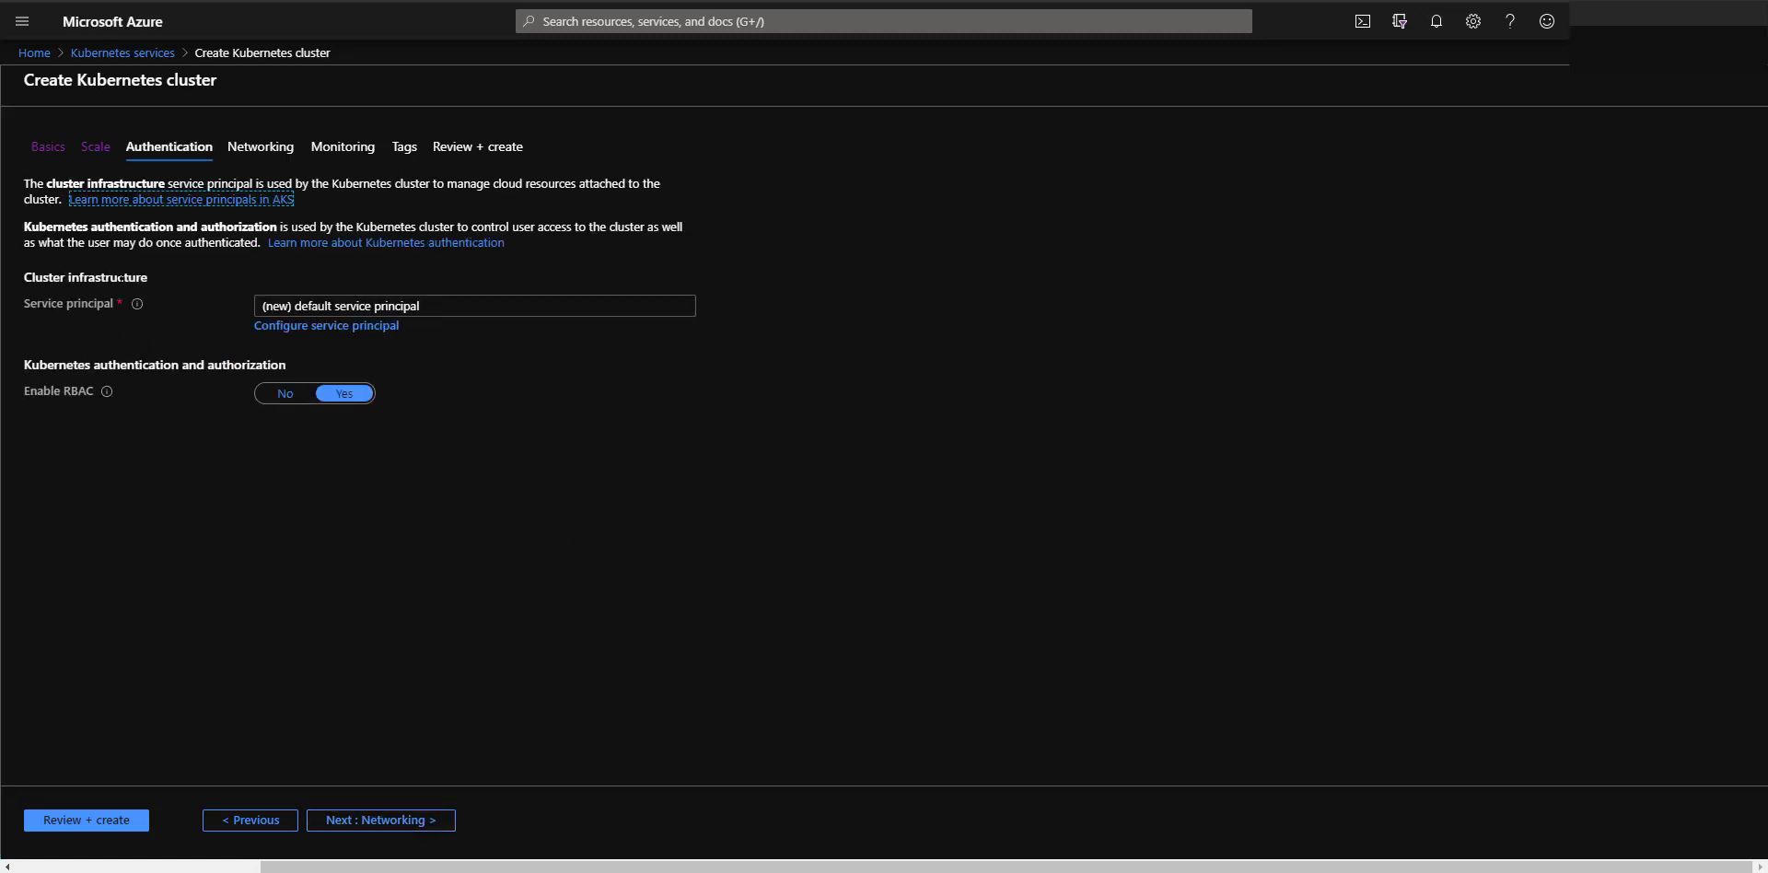
key("Tab")
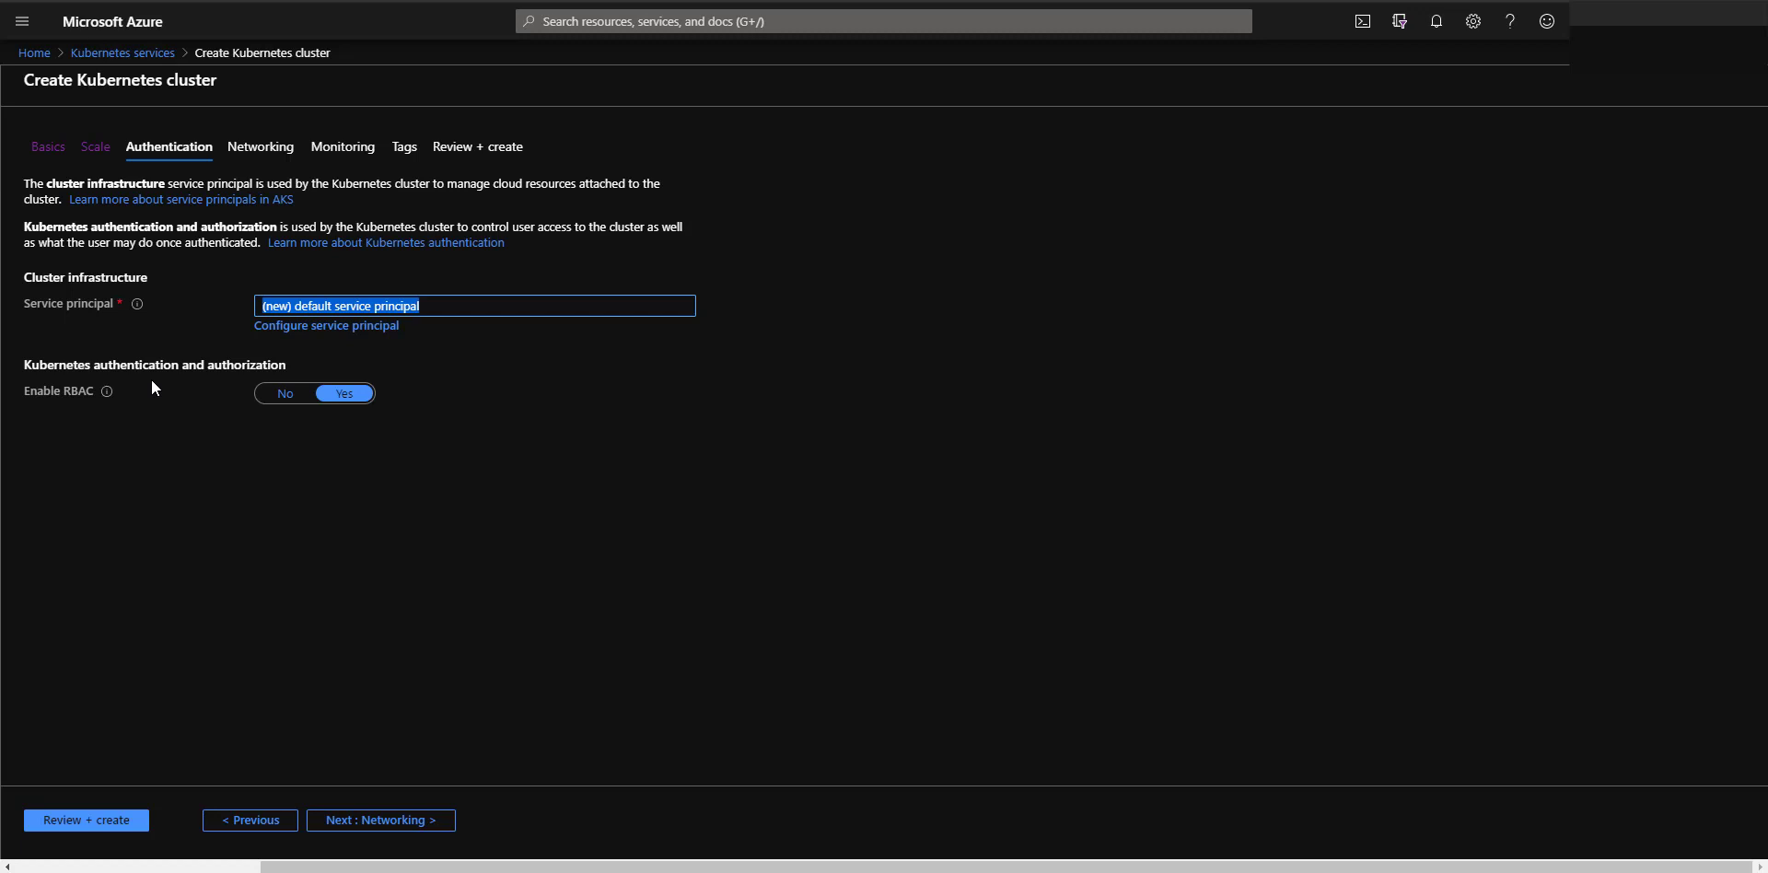
left_click(283, 393)
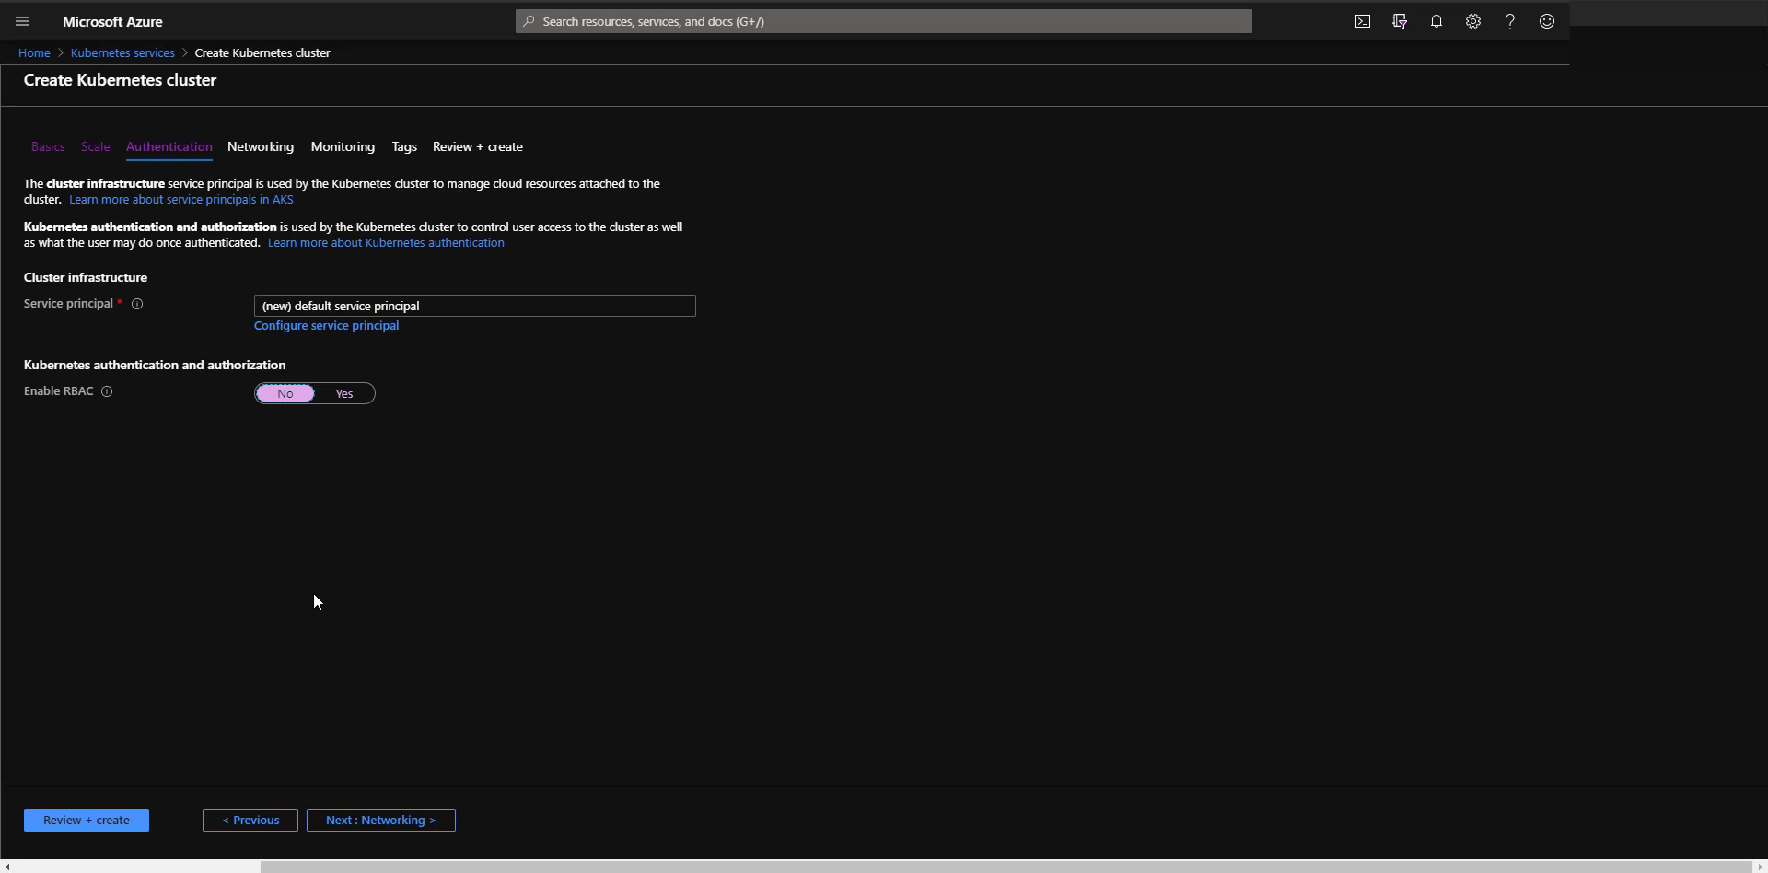
Enable HTTP application routing in the networking settings and keep the new AKS-BlogCastilho-vnet as the virtual network
left_click(385, 829)
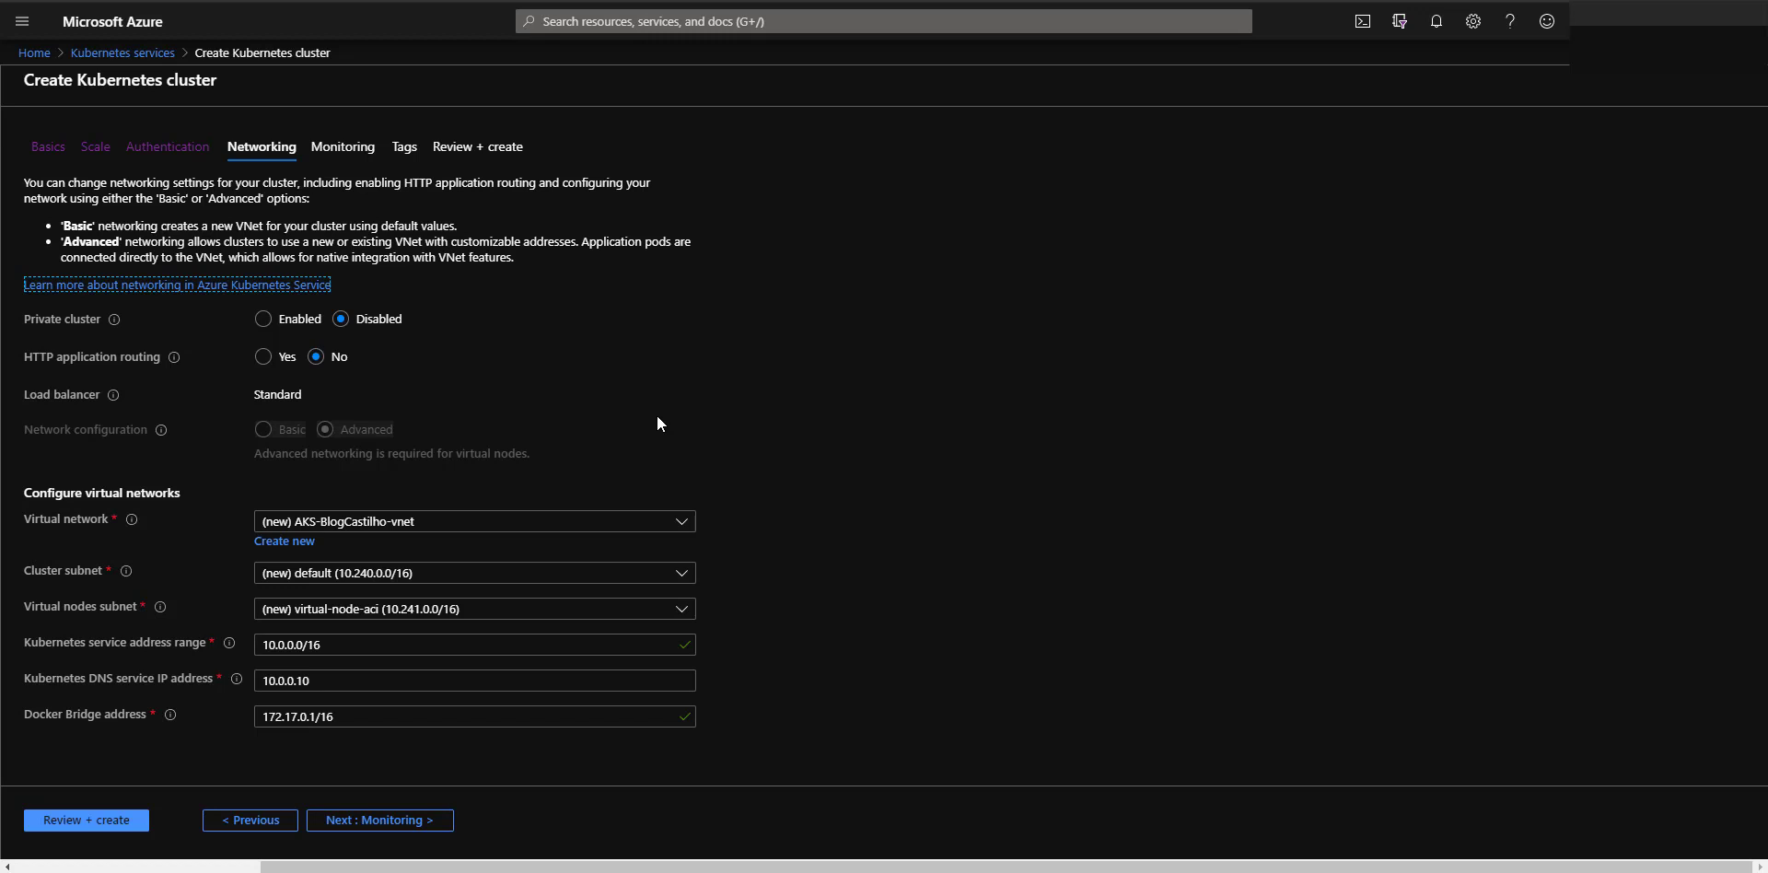
left_click(264, 358)
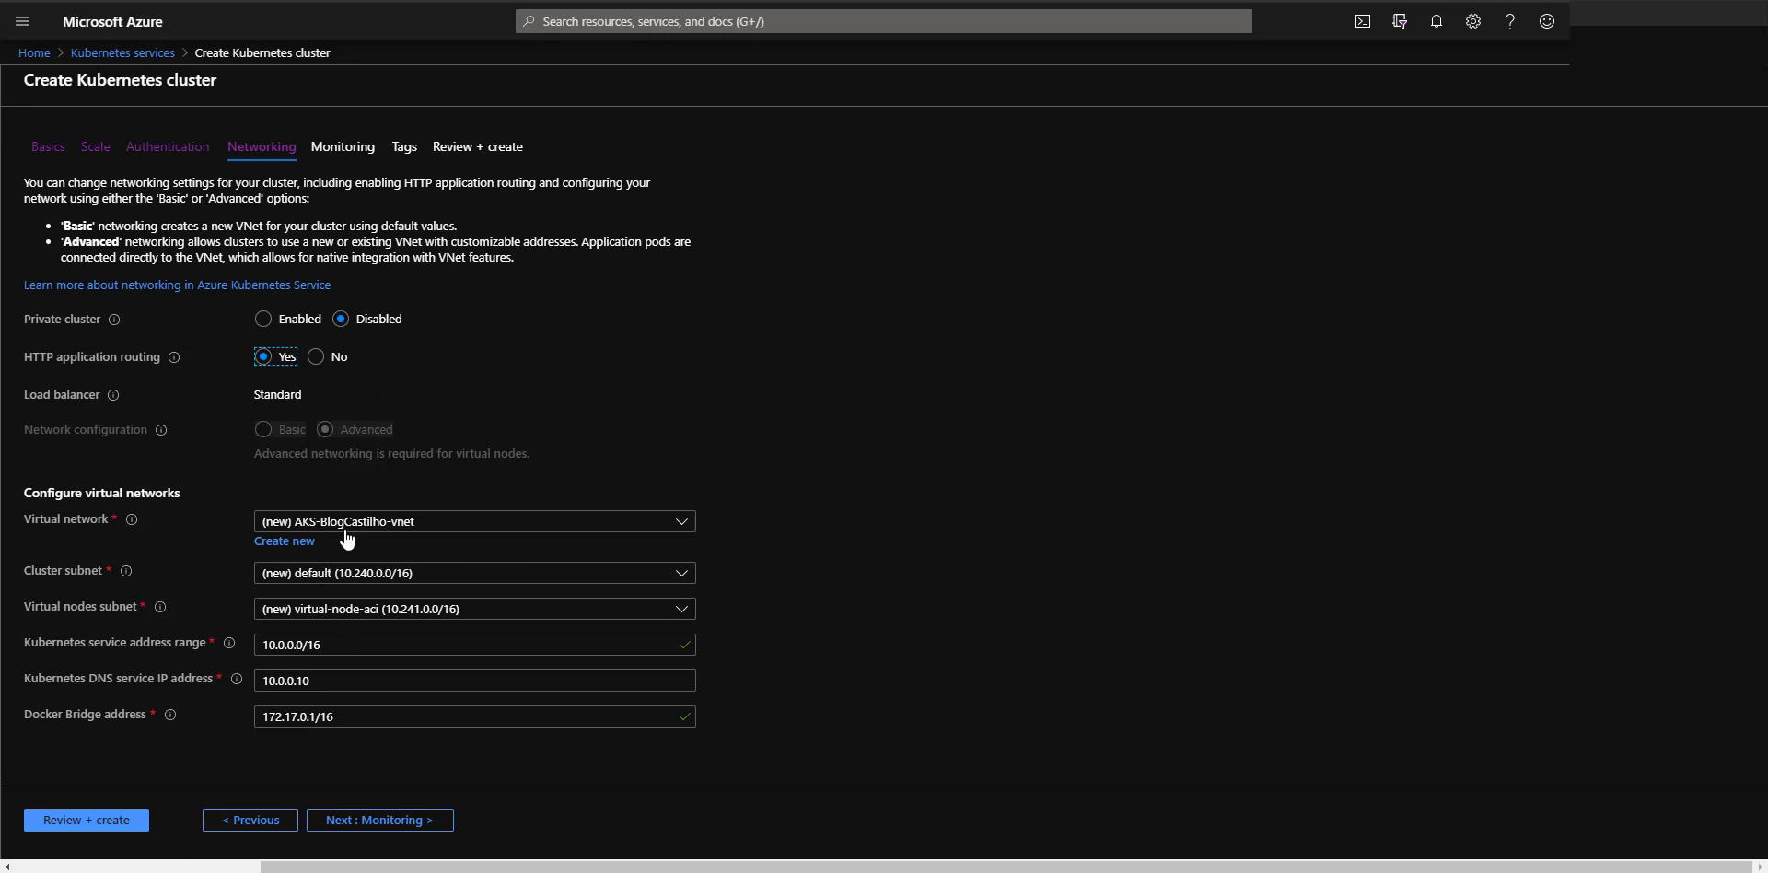
left_click(513, 524)
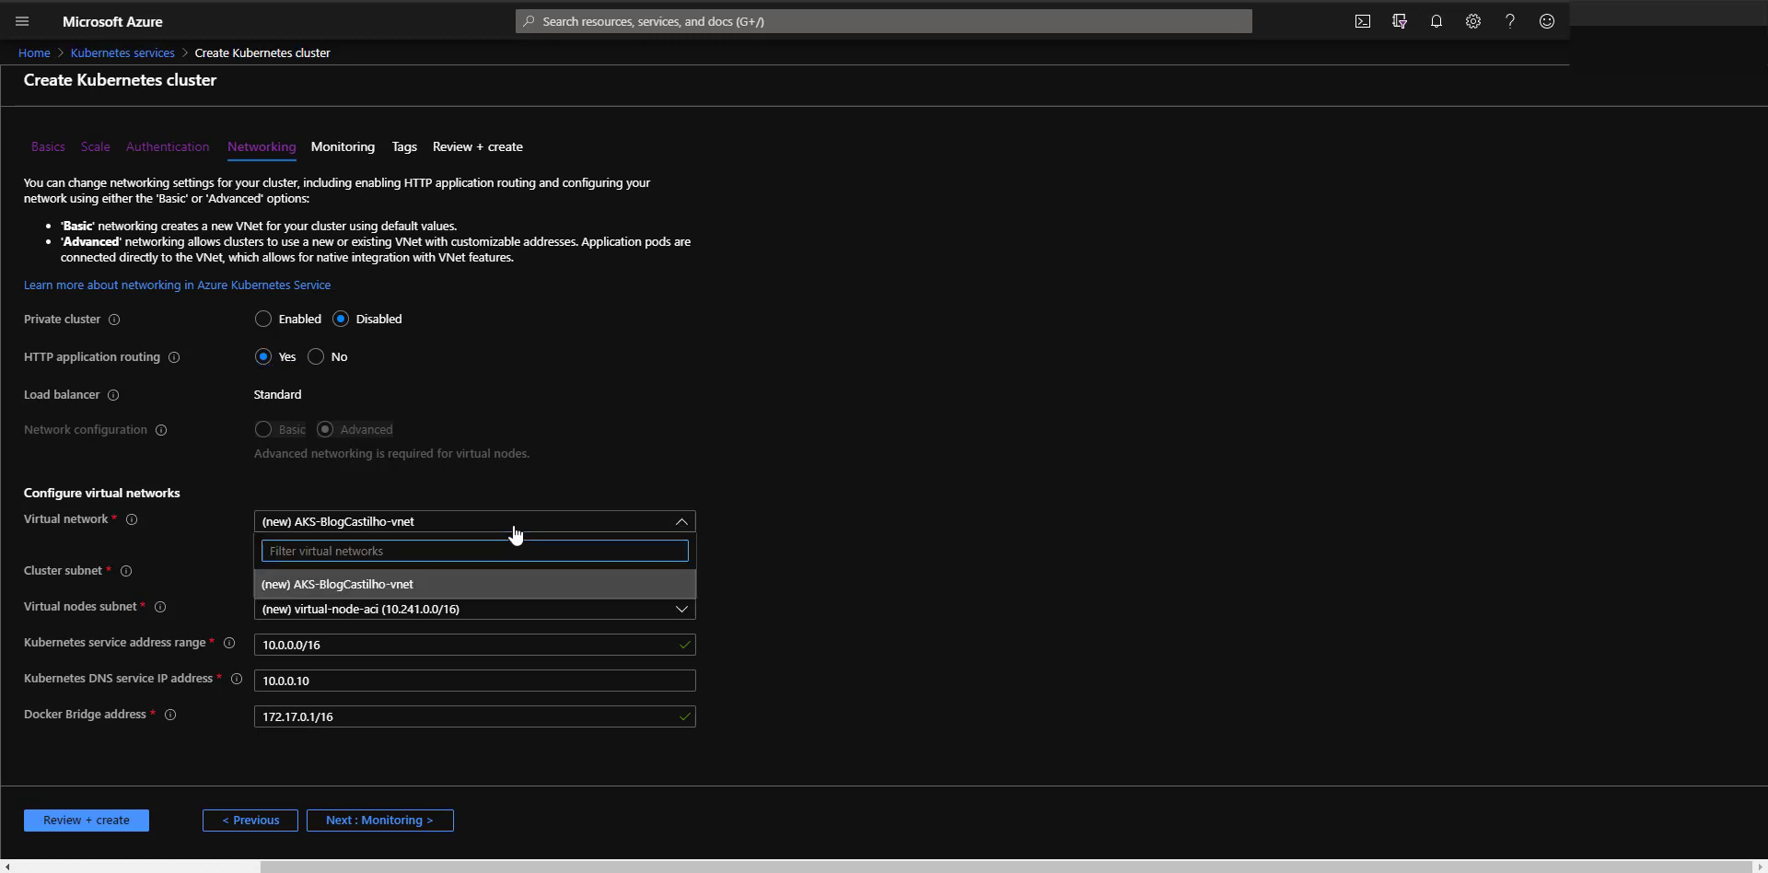
left_click(515, 533)
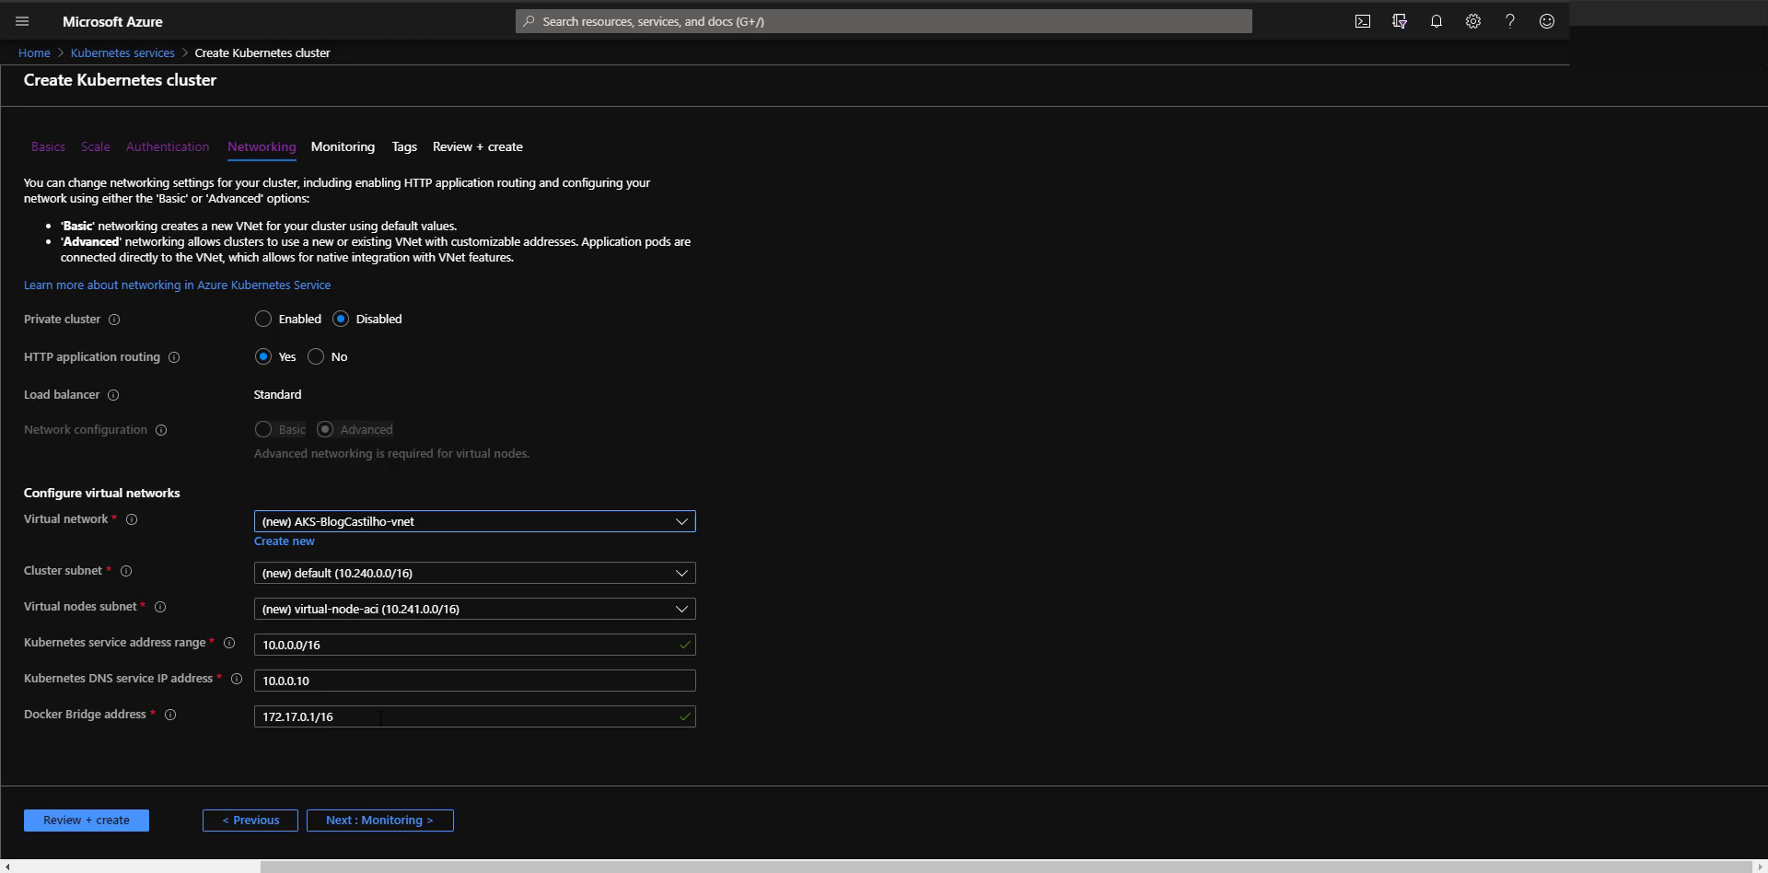
Turn off container monitoring in the cluster's Azure Monitor settings
left_click(370, 822)
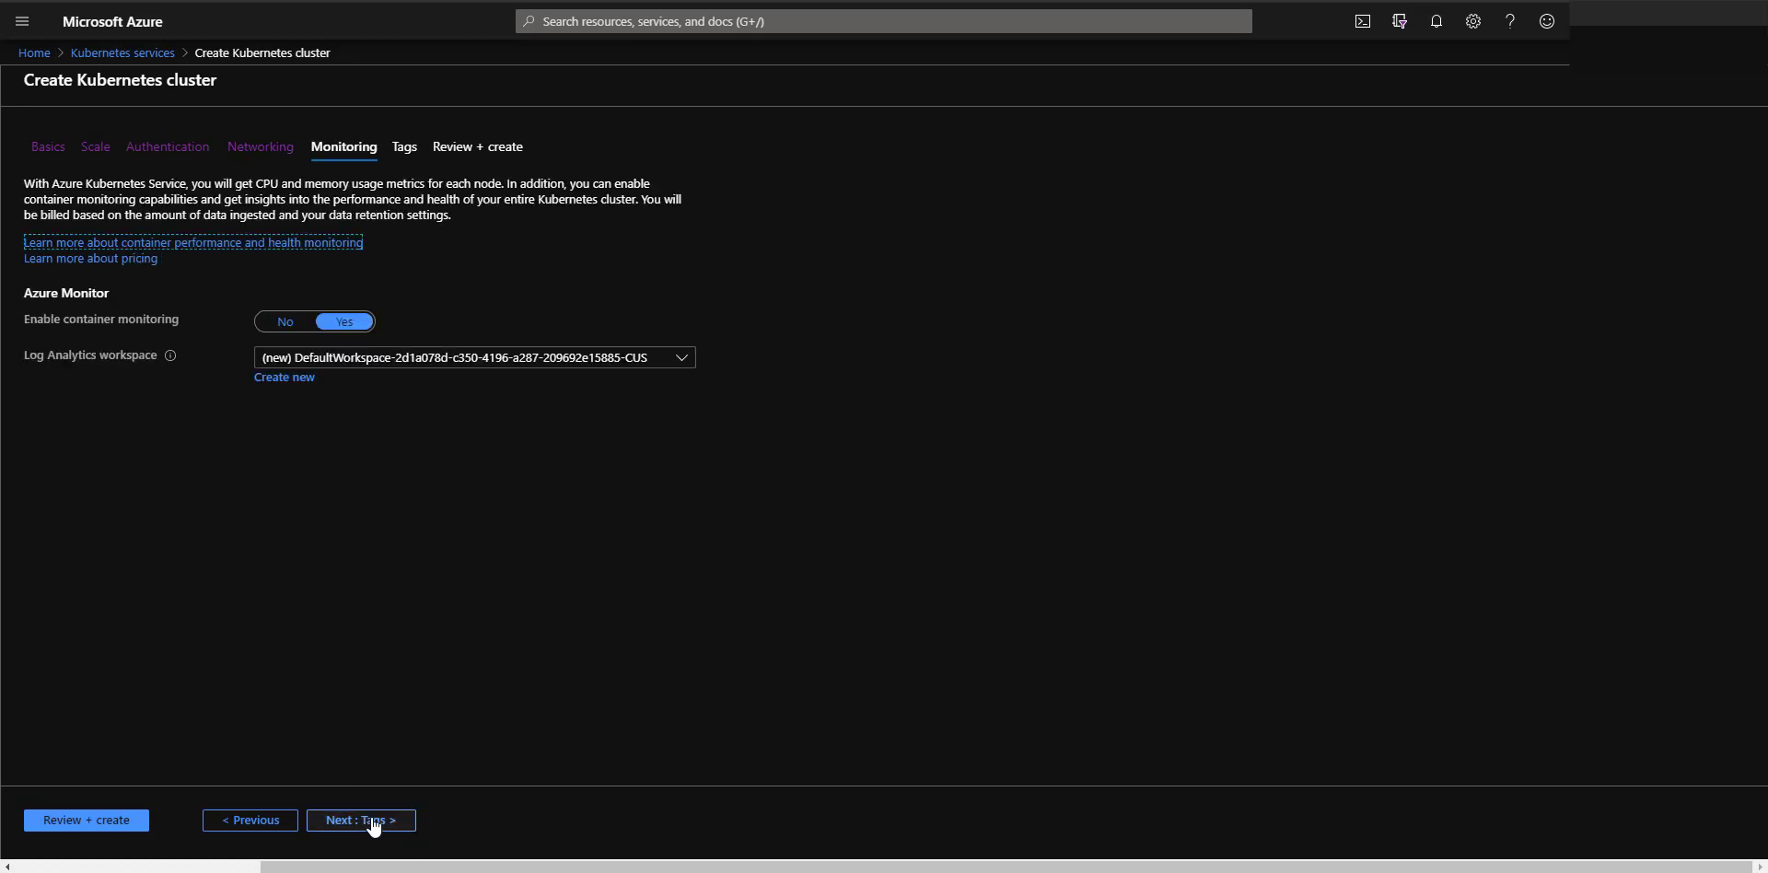
left_click(282, 324)
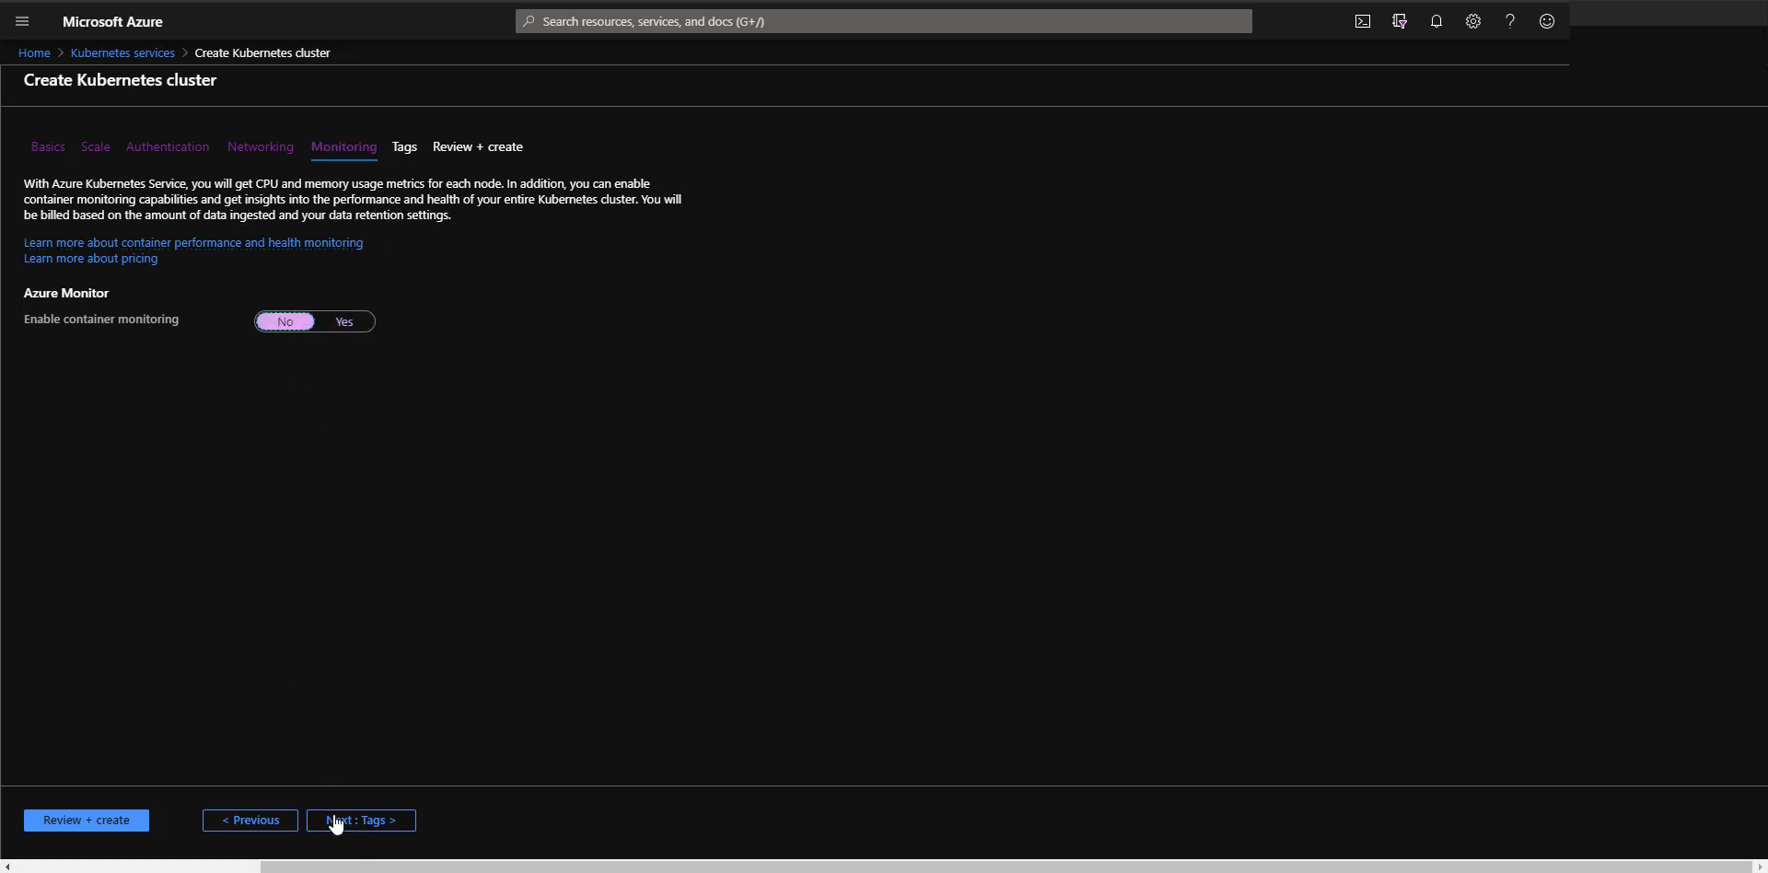
left_click(346, 324)
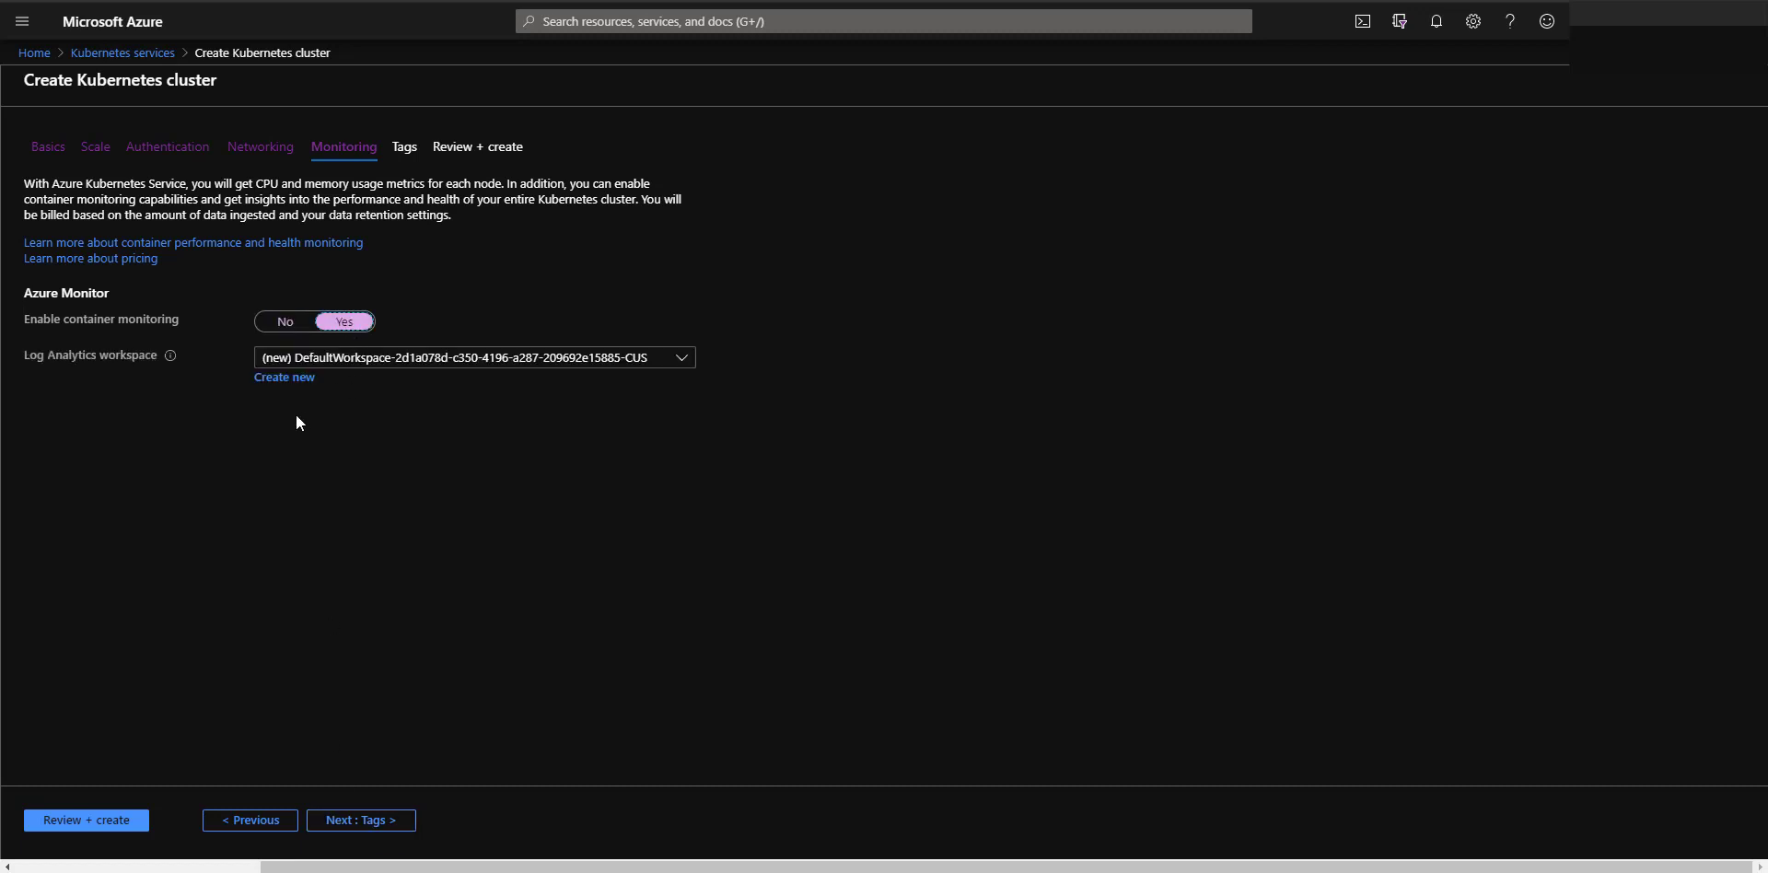
left_click(266, 327)
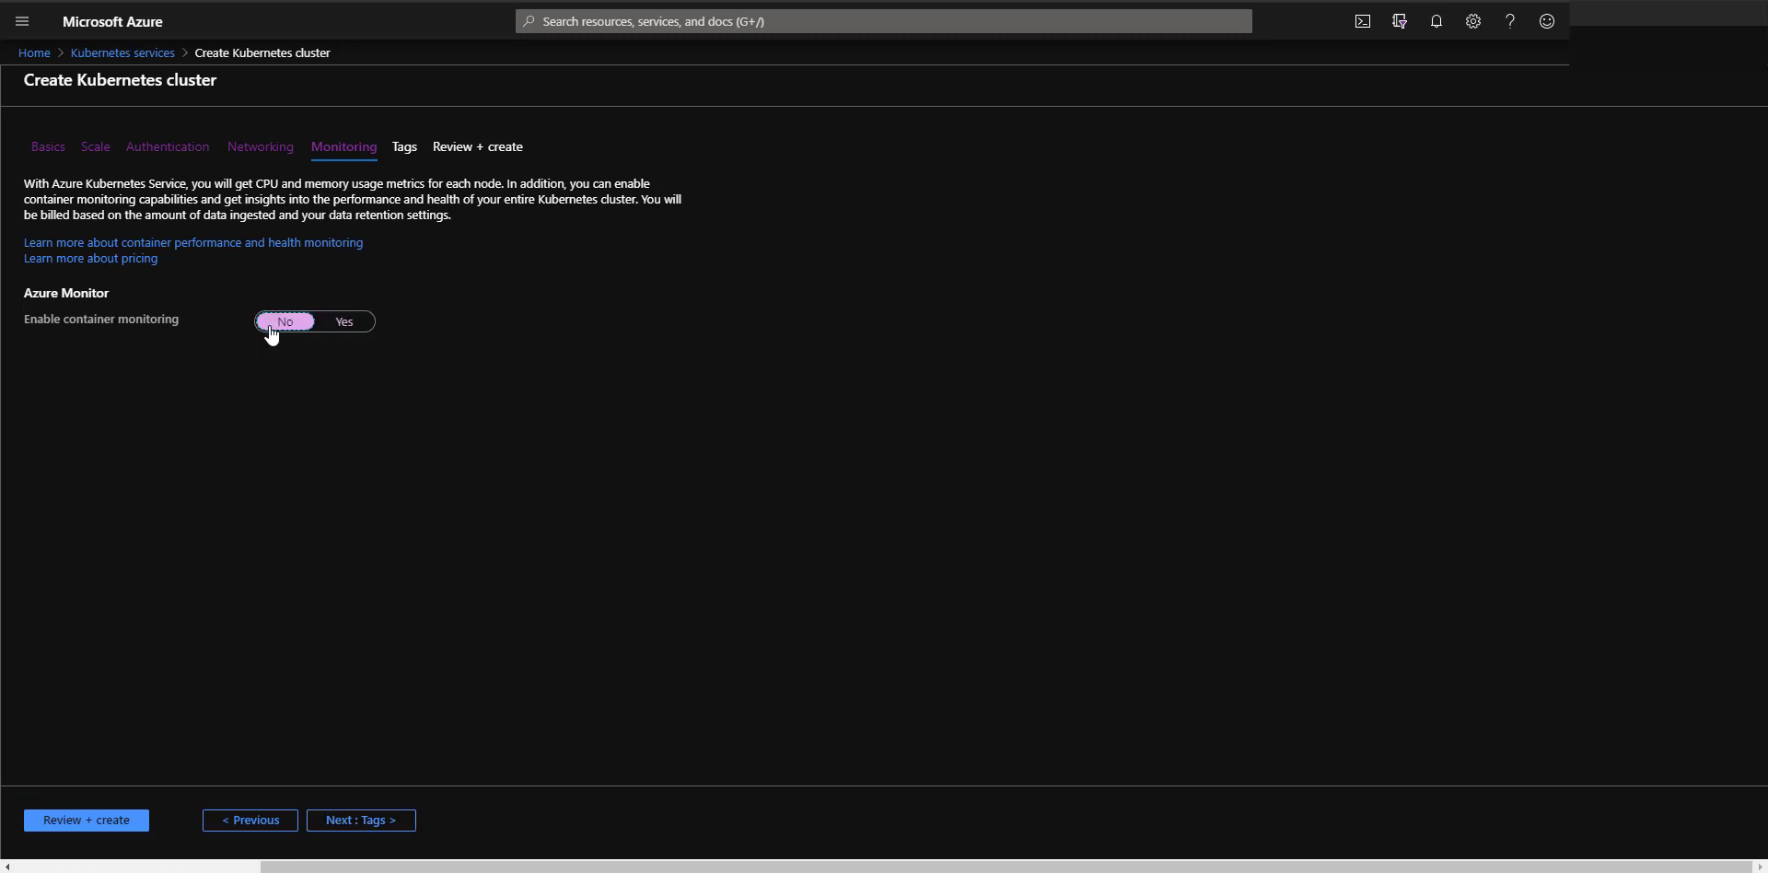
Skip the tags, review the full cluster configuration summary and start creating the cluster
left_click(365, 827)
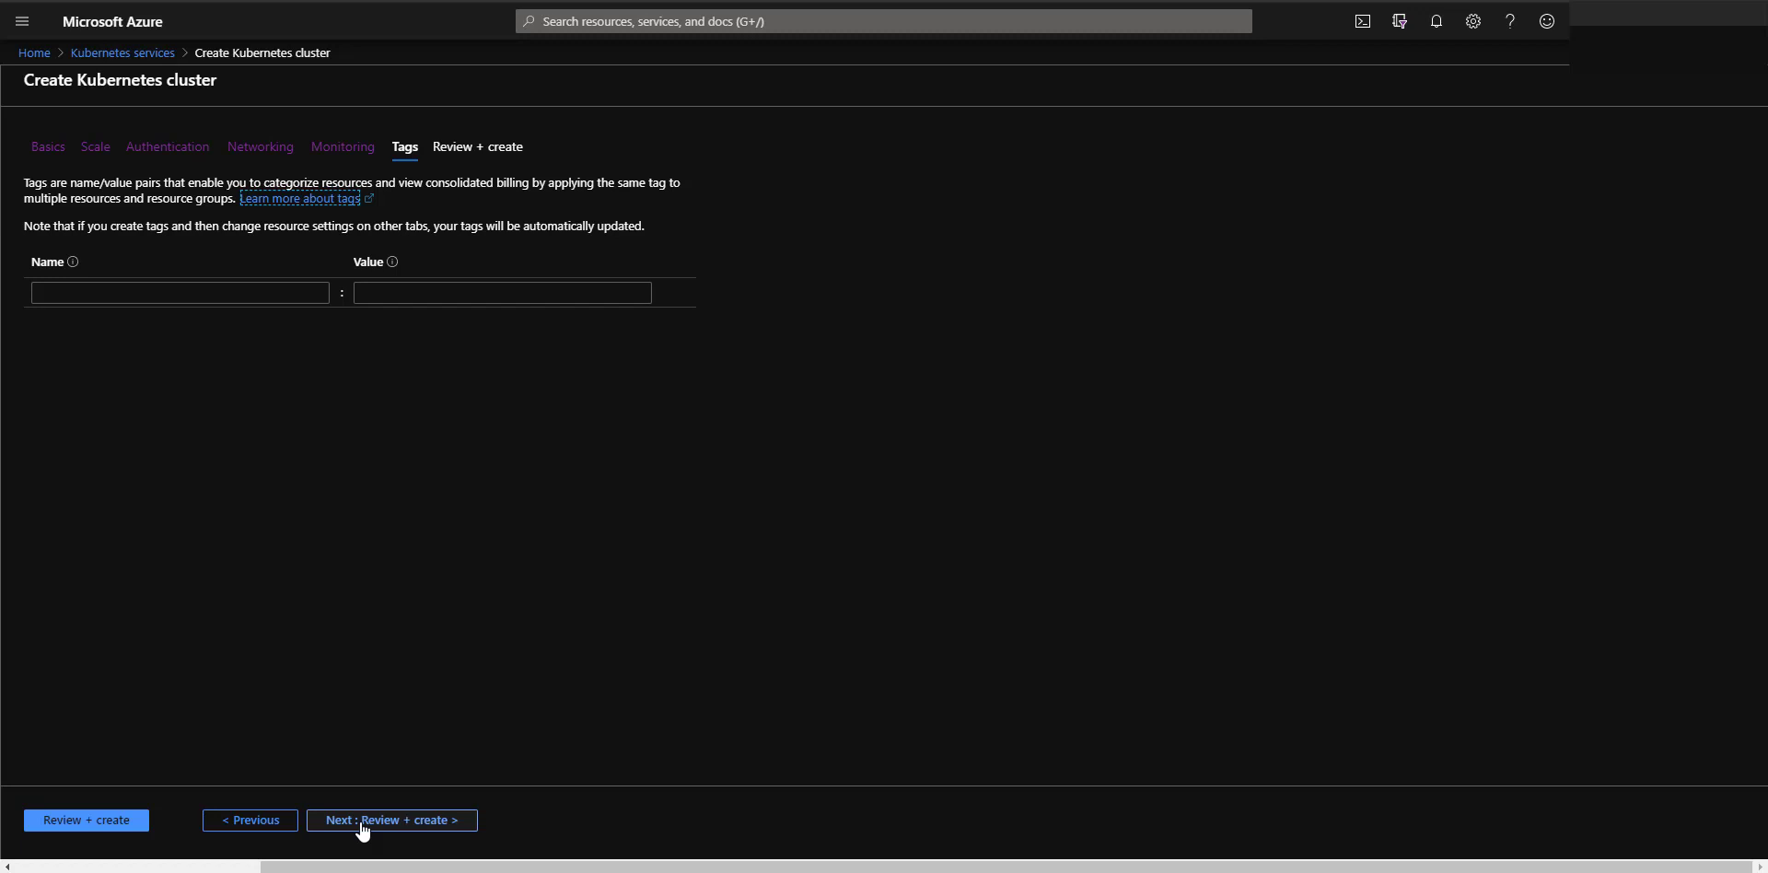
left_click(363, 827)
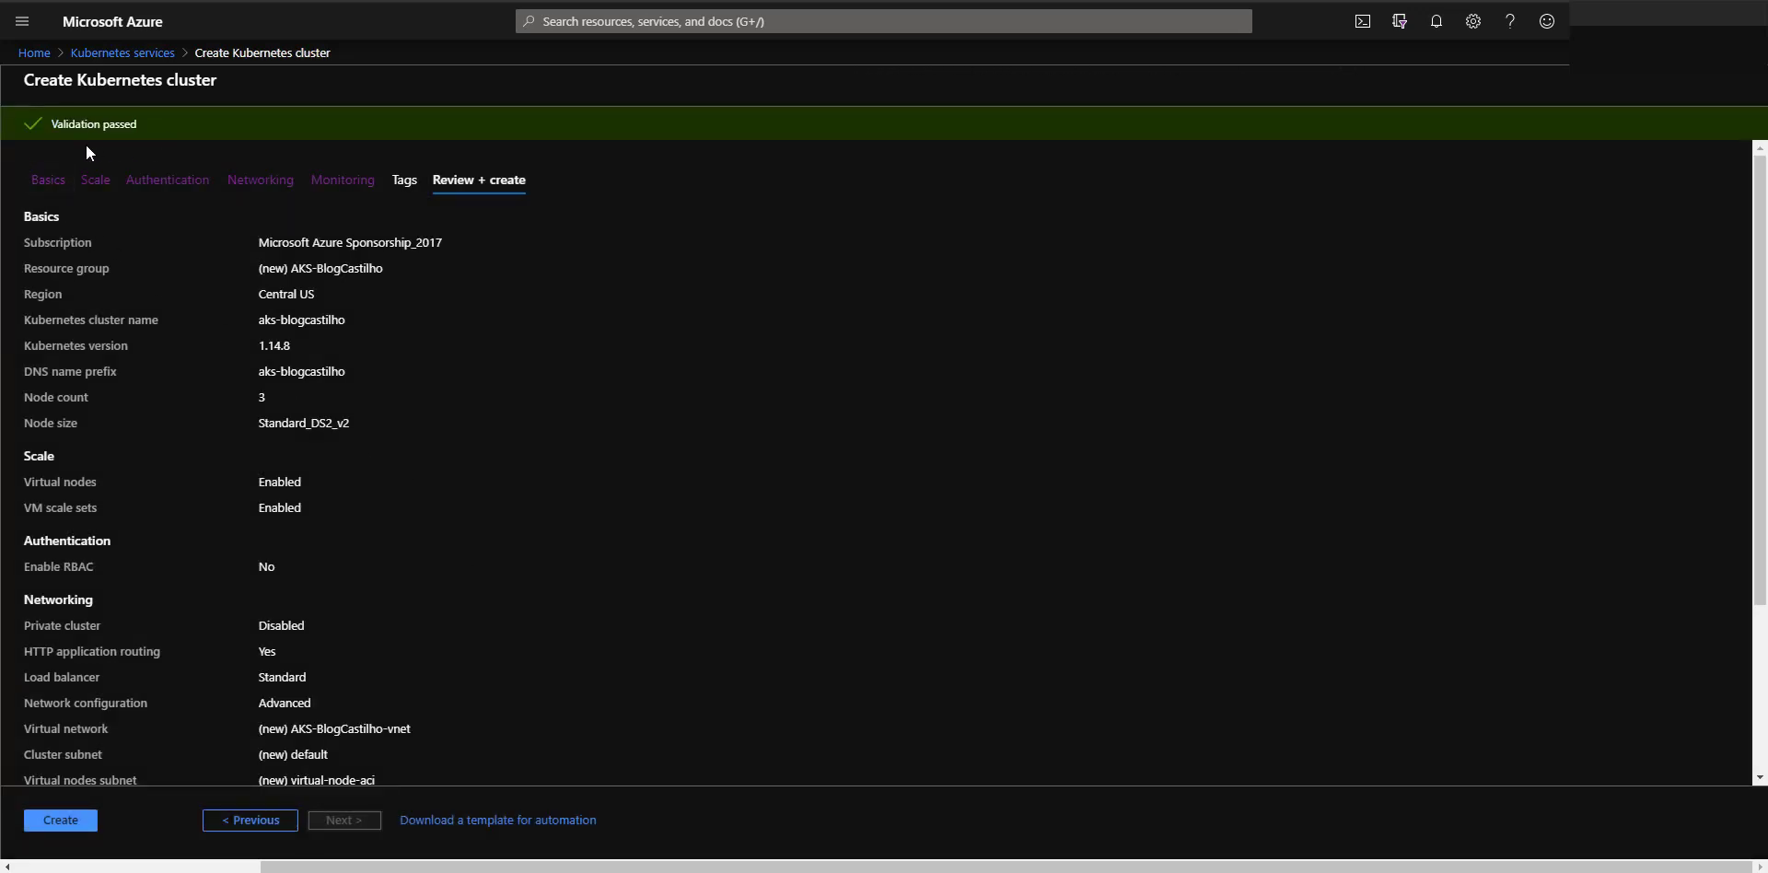
scroll(510, 486, "down", 2)
scroll(510, 486, "up", 2)
scroll(291, 625, "down", 3)
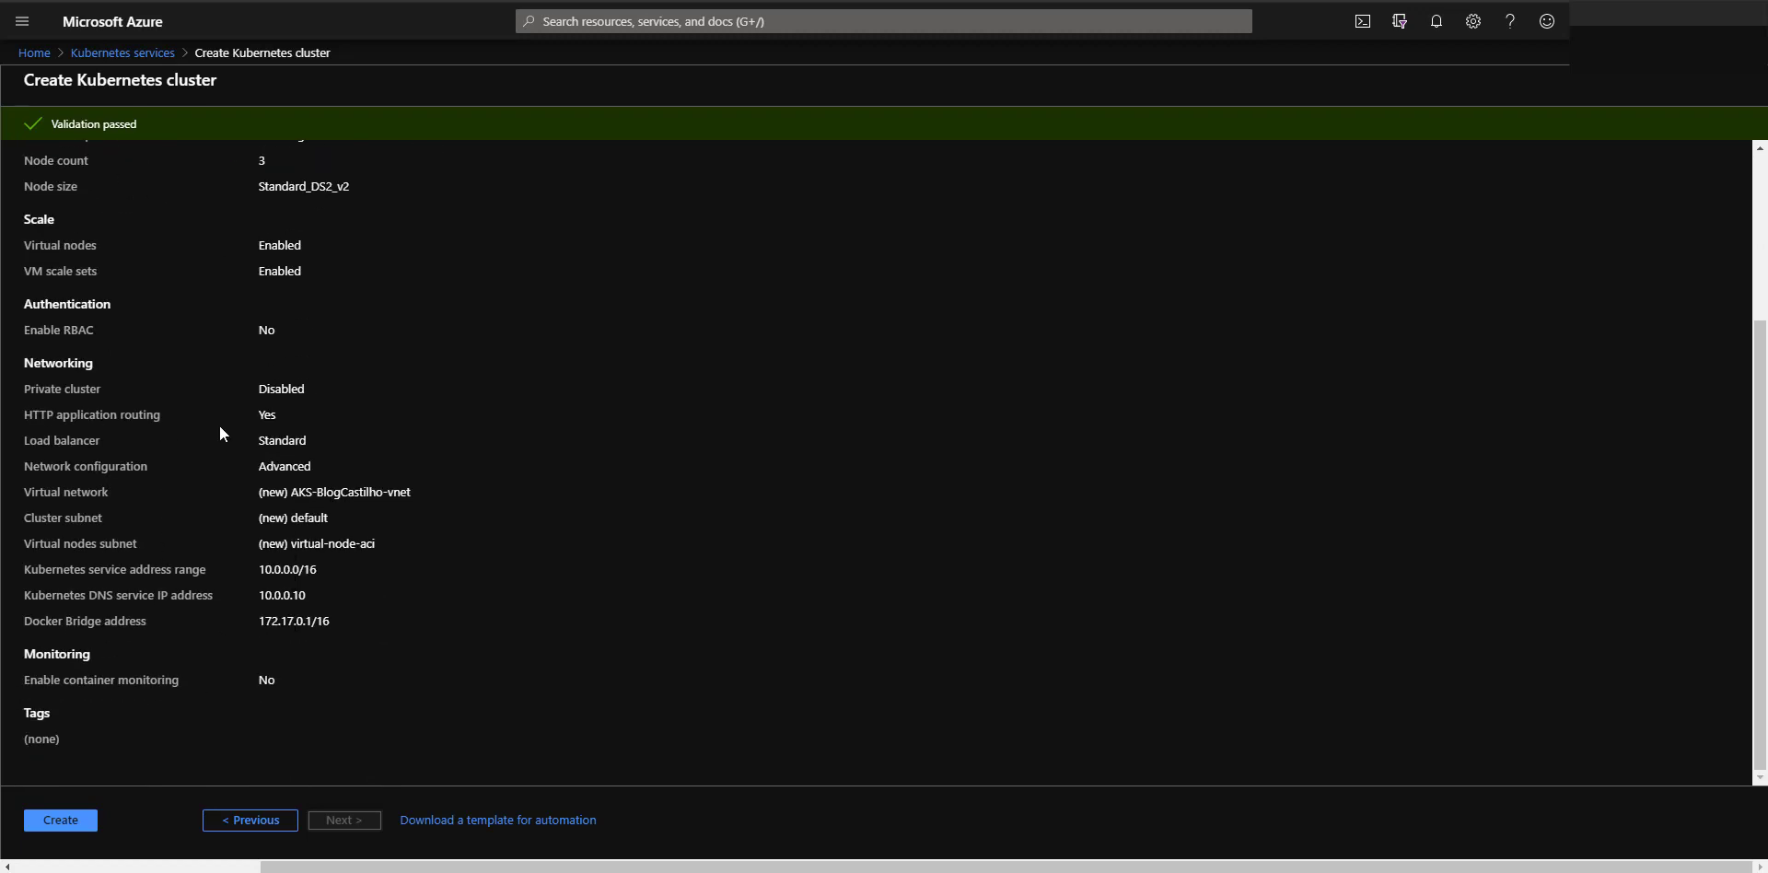
left_click_drag(258, 391, 337, 394)
left_click(411, 578)
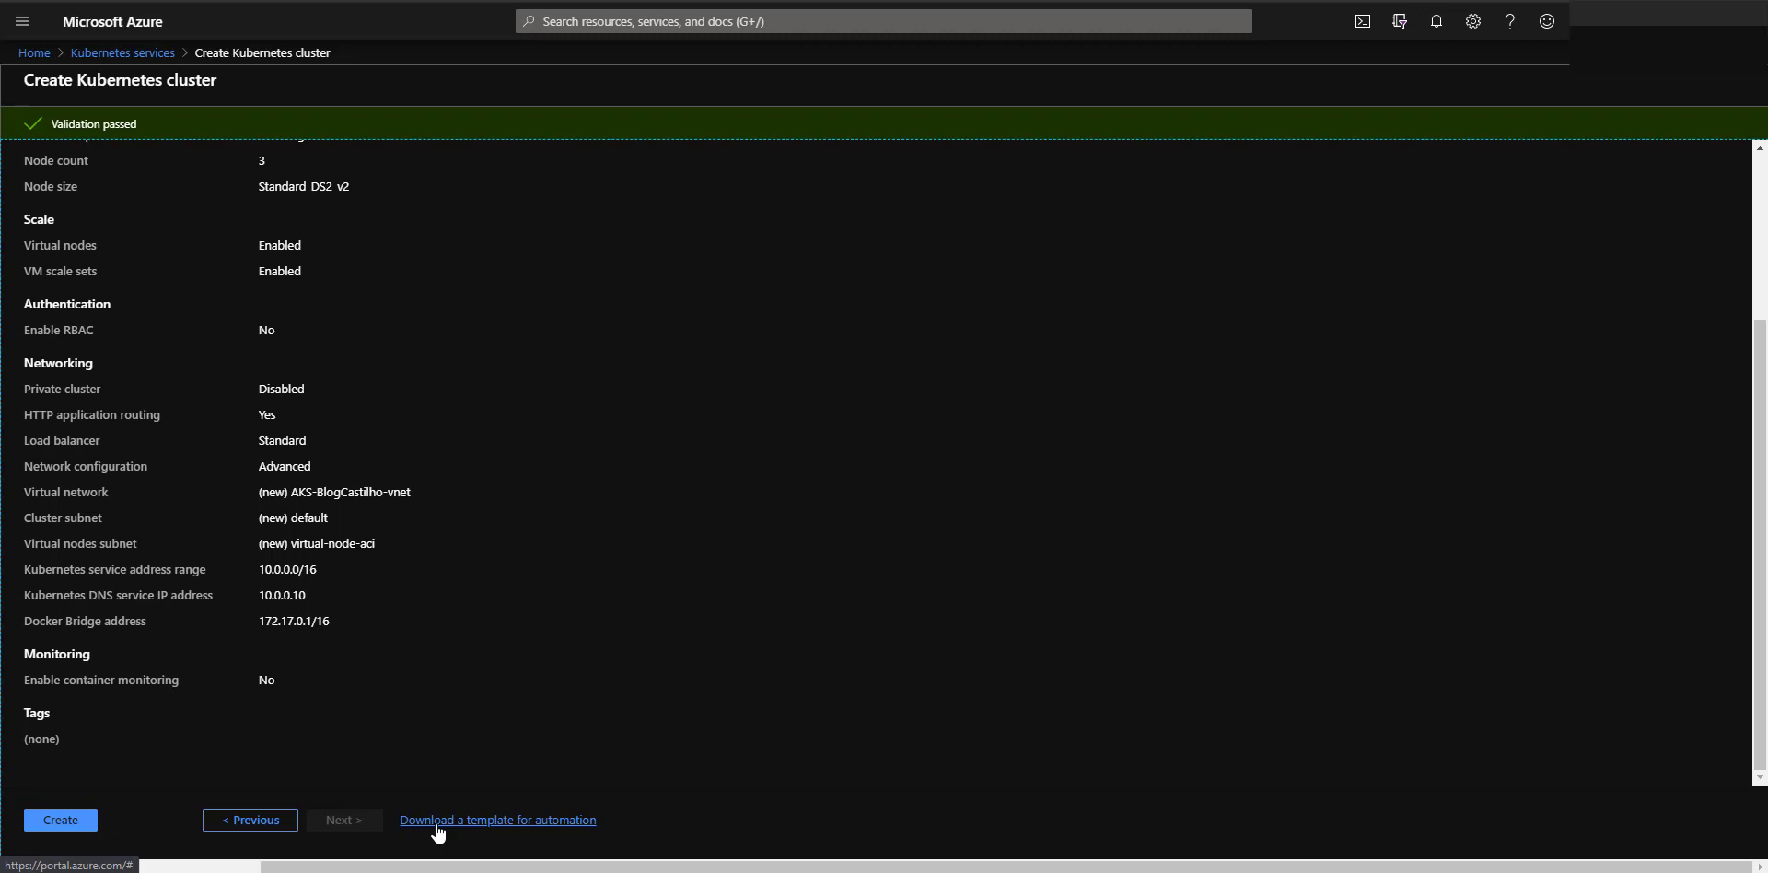
left_click(61, 821)
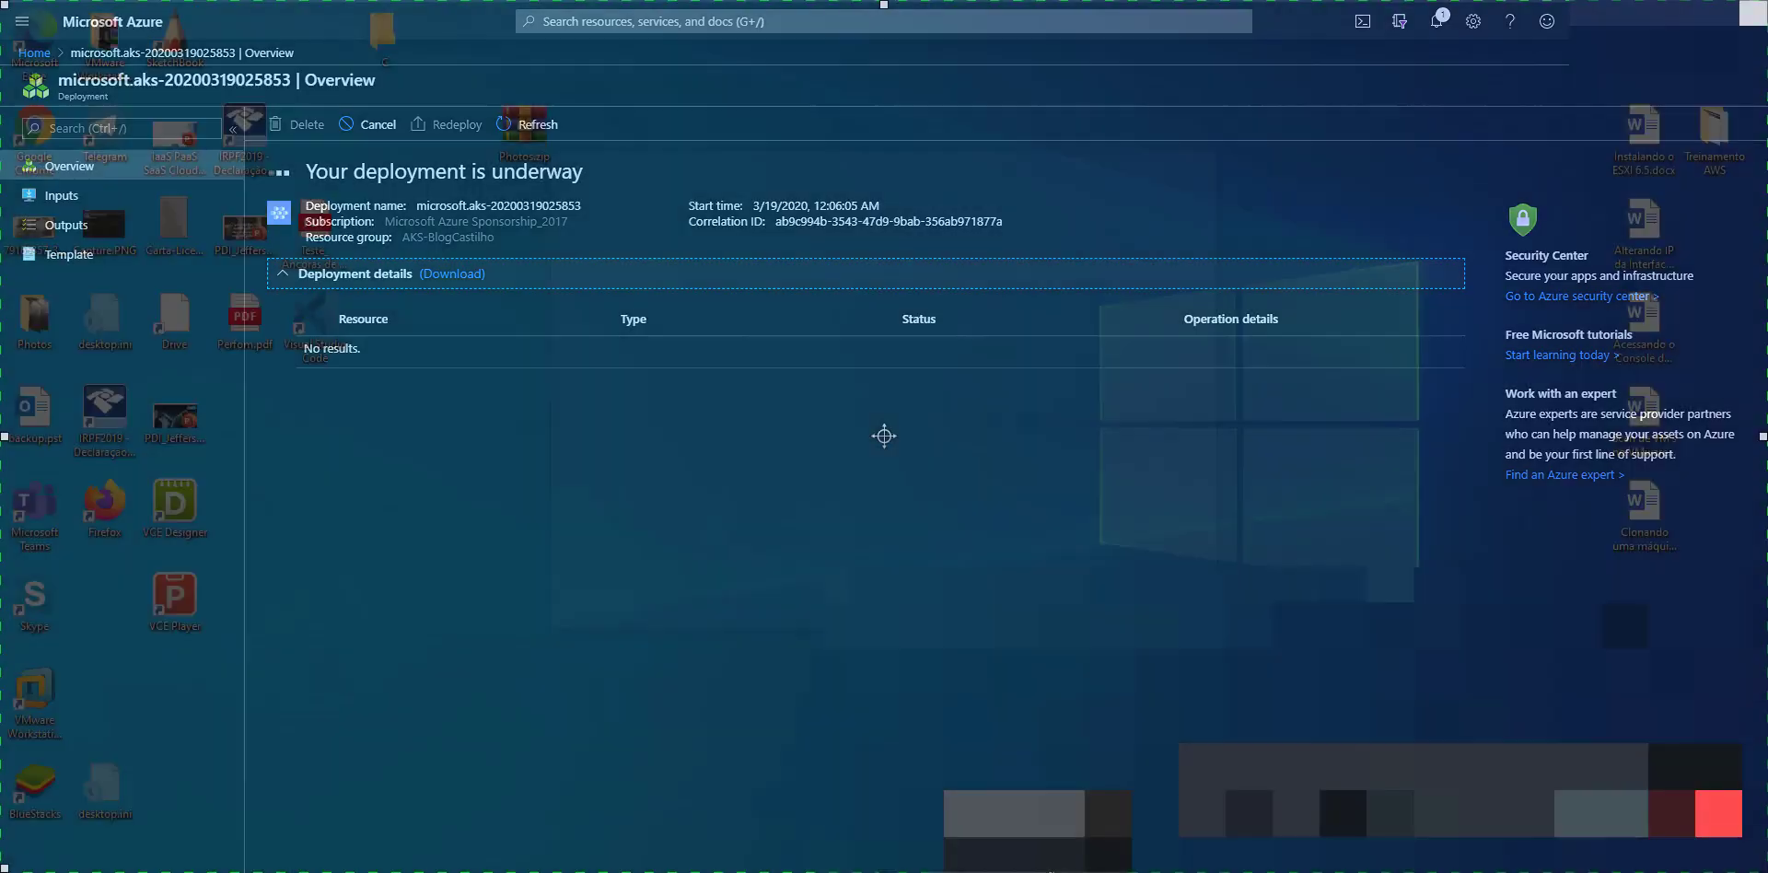
Inspect the deployed aks-blogcastilho cluster's overview and the resources in its AKS-BlogCastilho resource group
left_click(1052, 871)
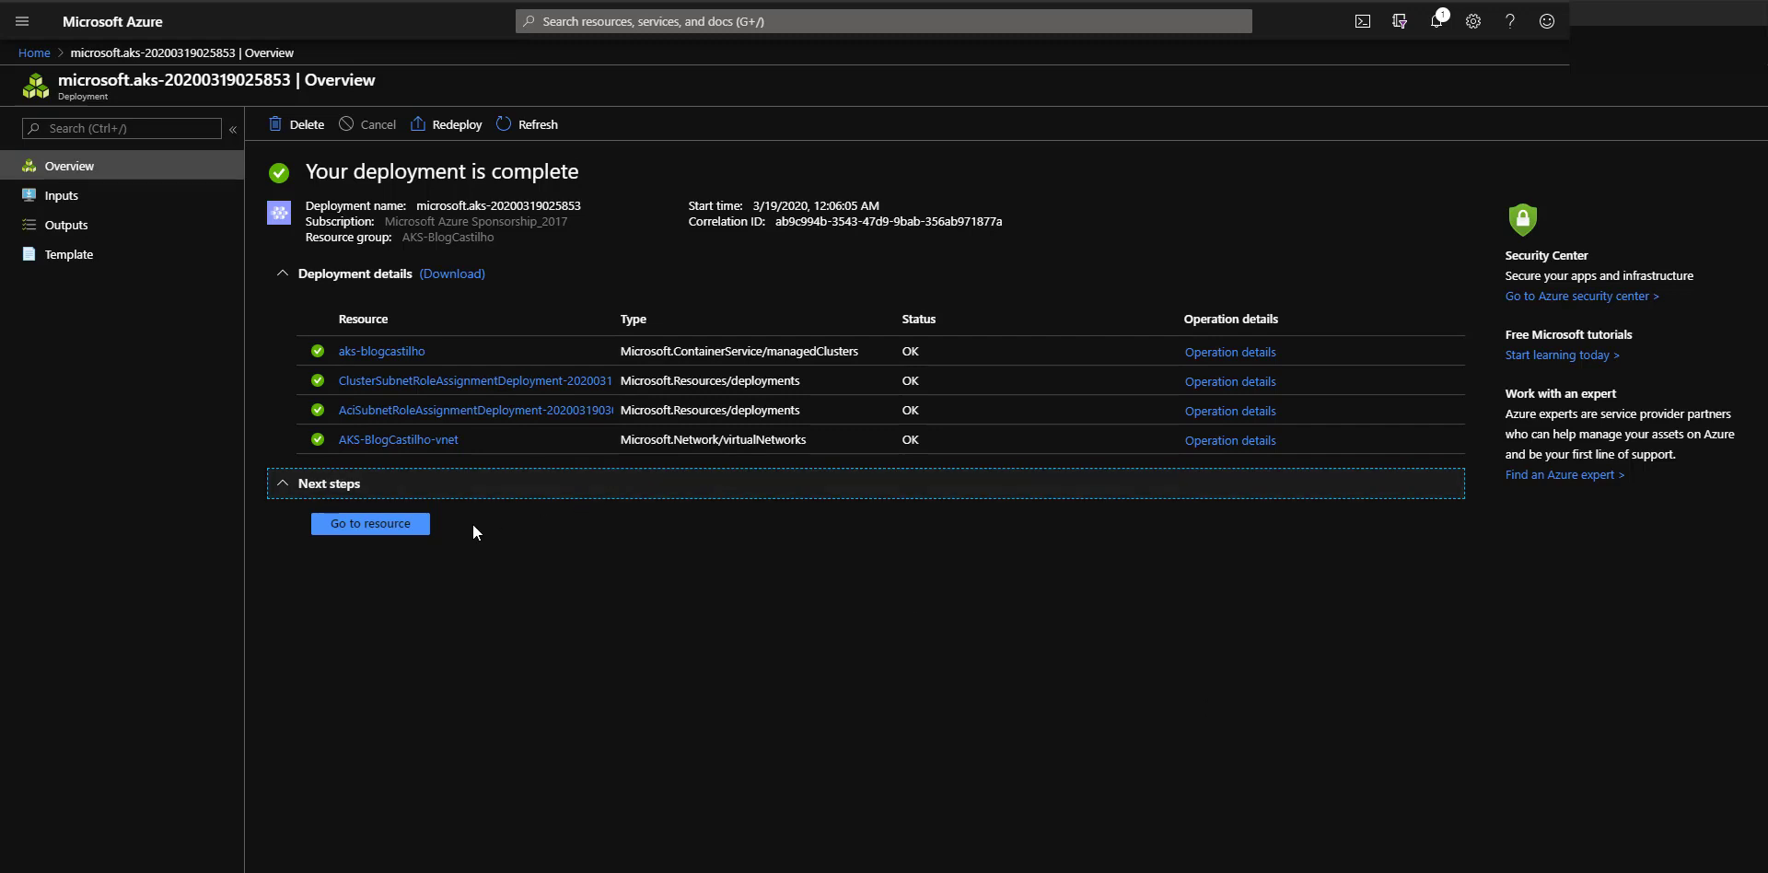
left_click(415, 523)
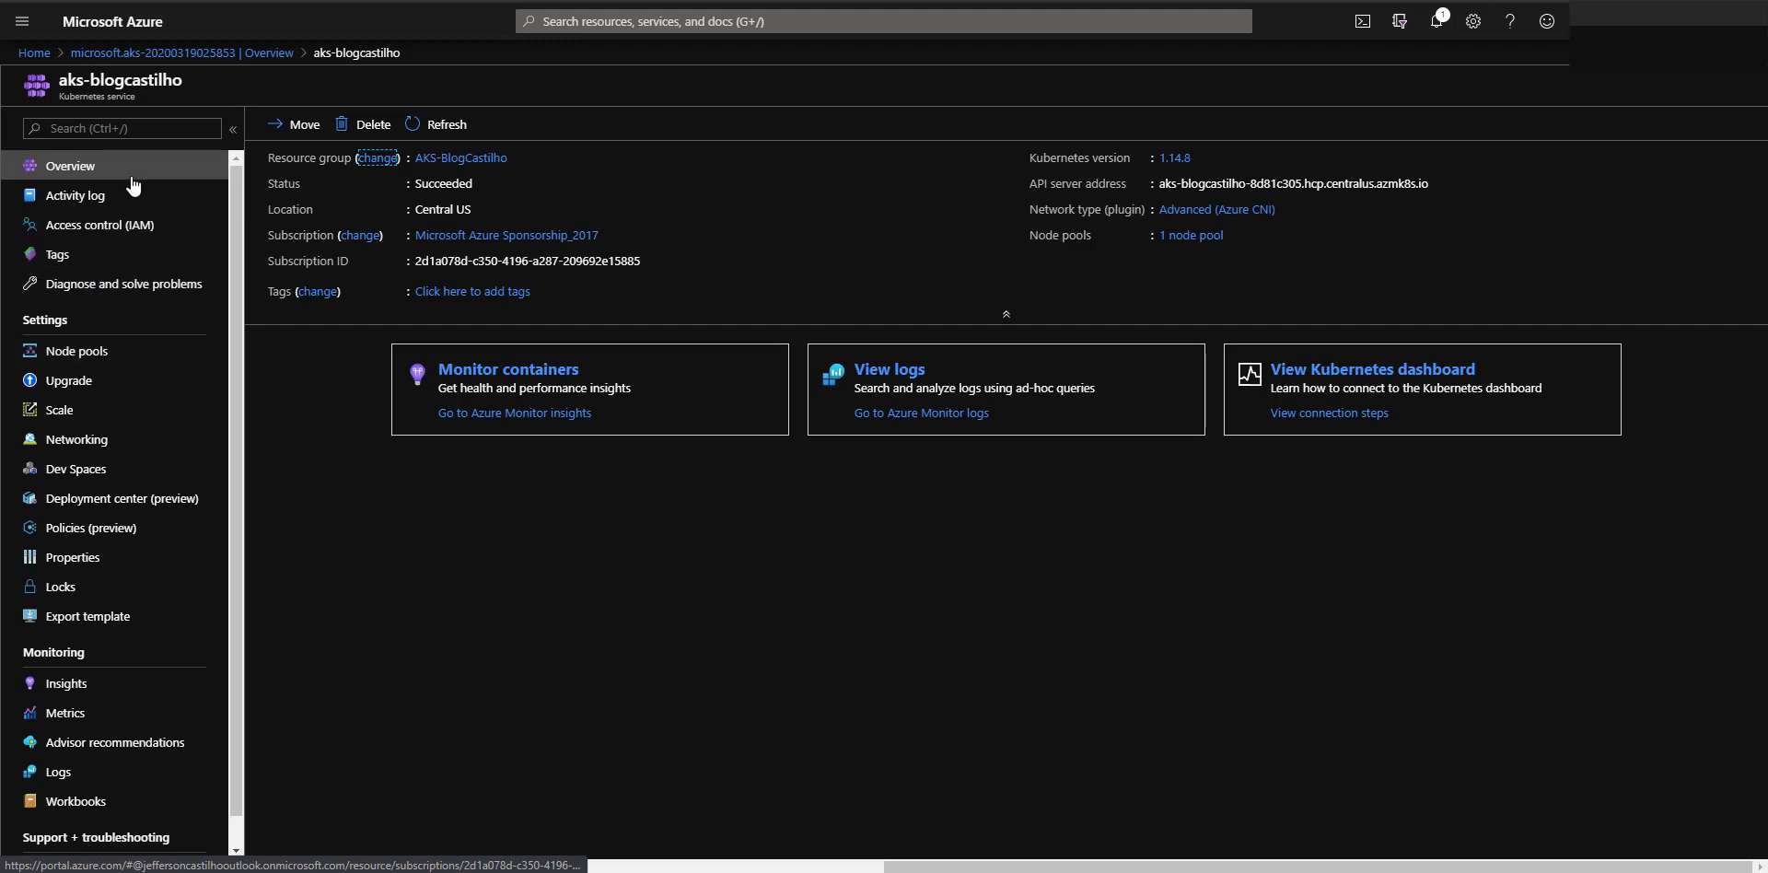
left_click(437, 164)
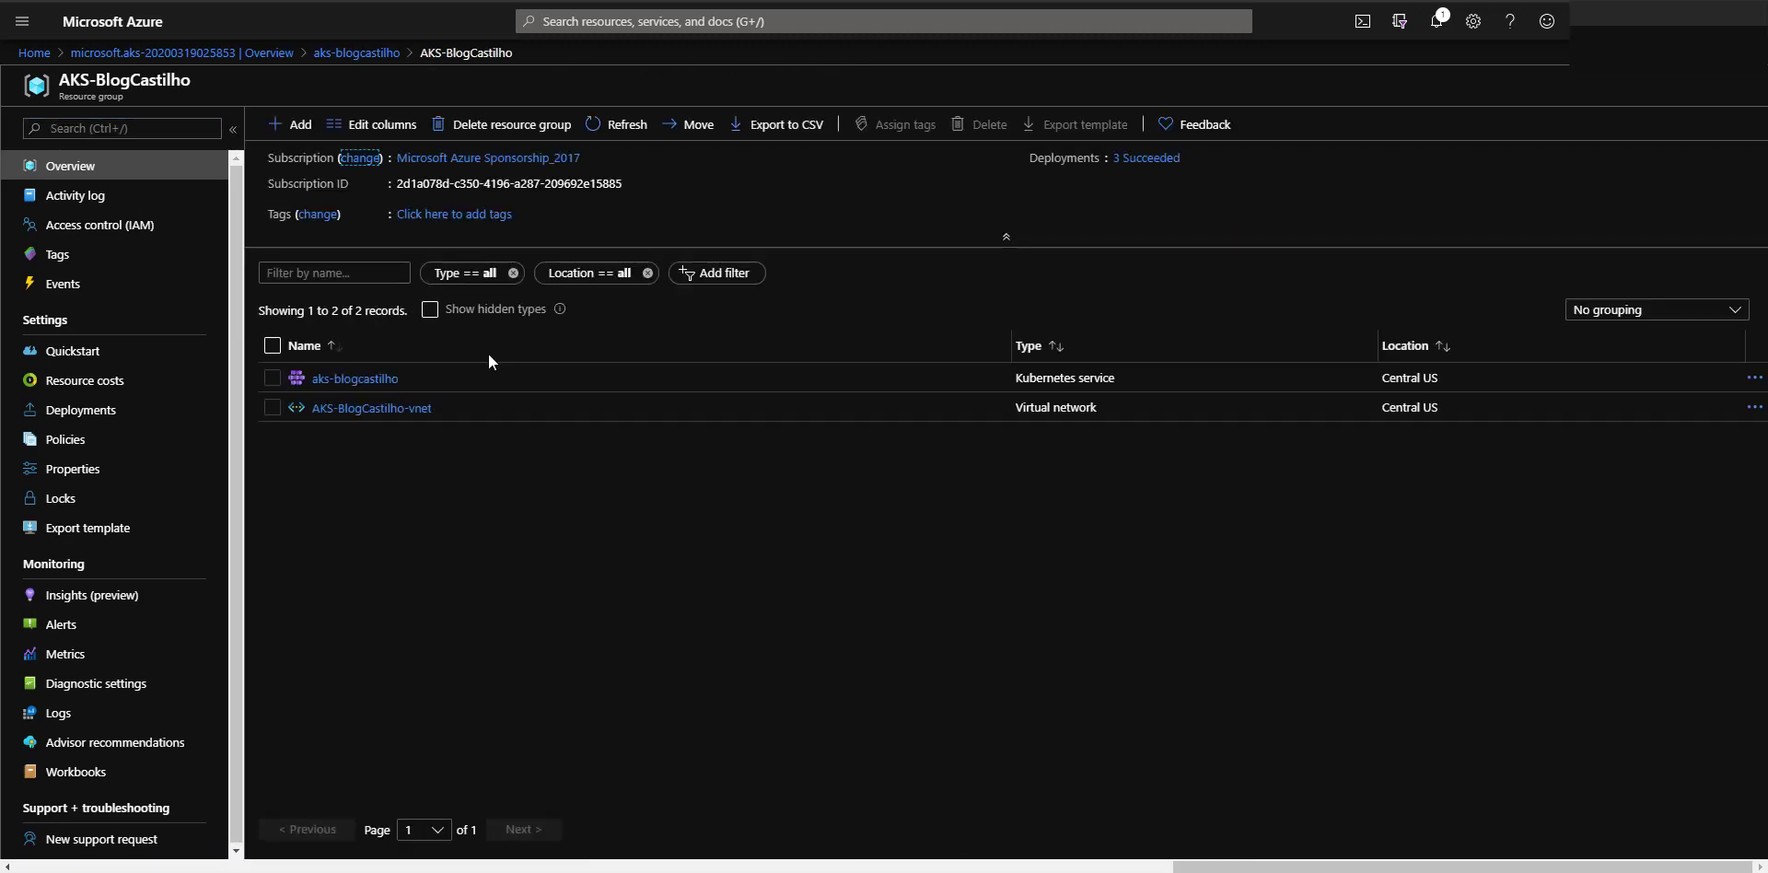
left_click(355, 379)
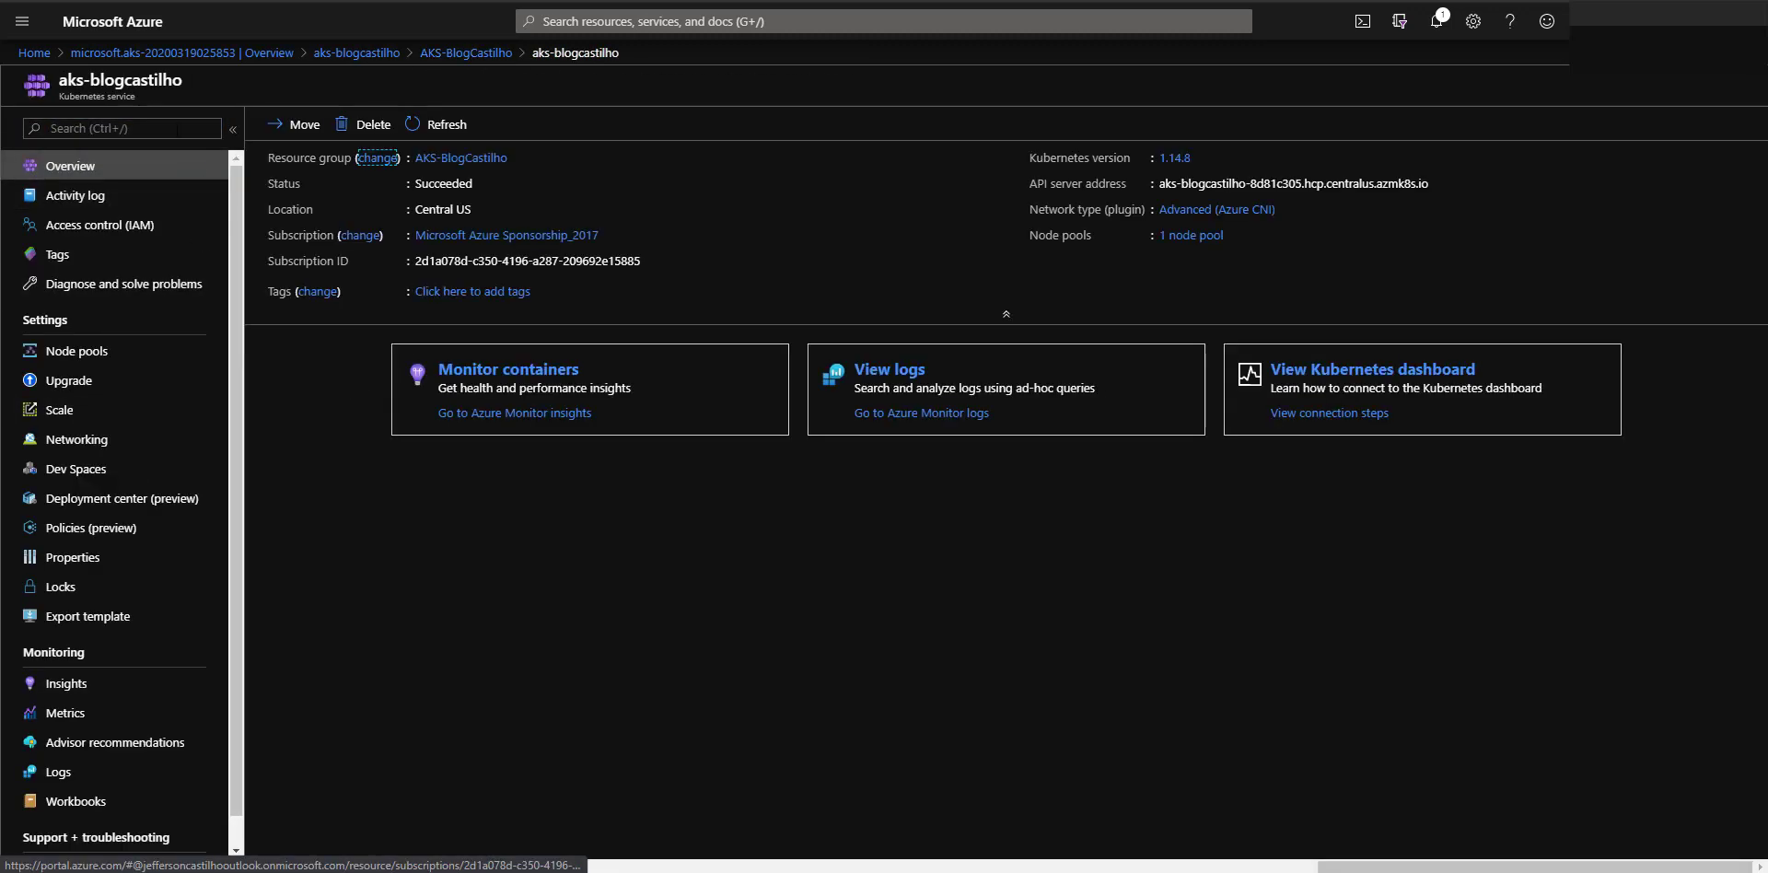
left_click_drag(64, 104, 172, 97)
left_click(172, 98)
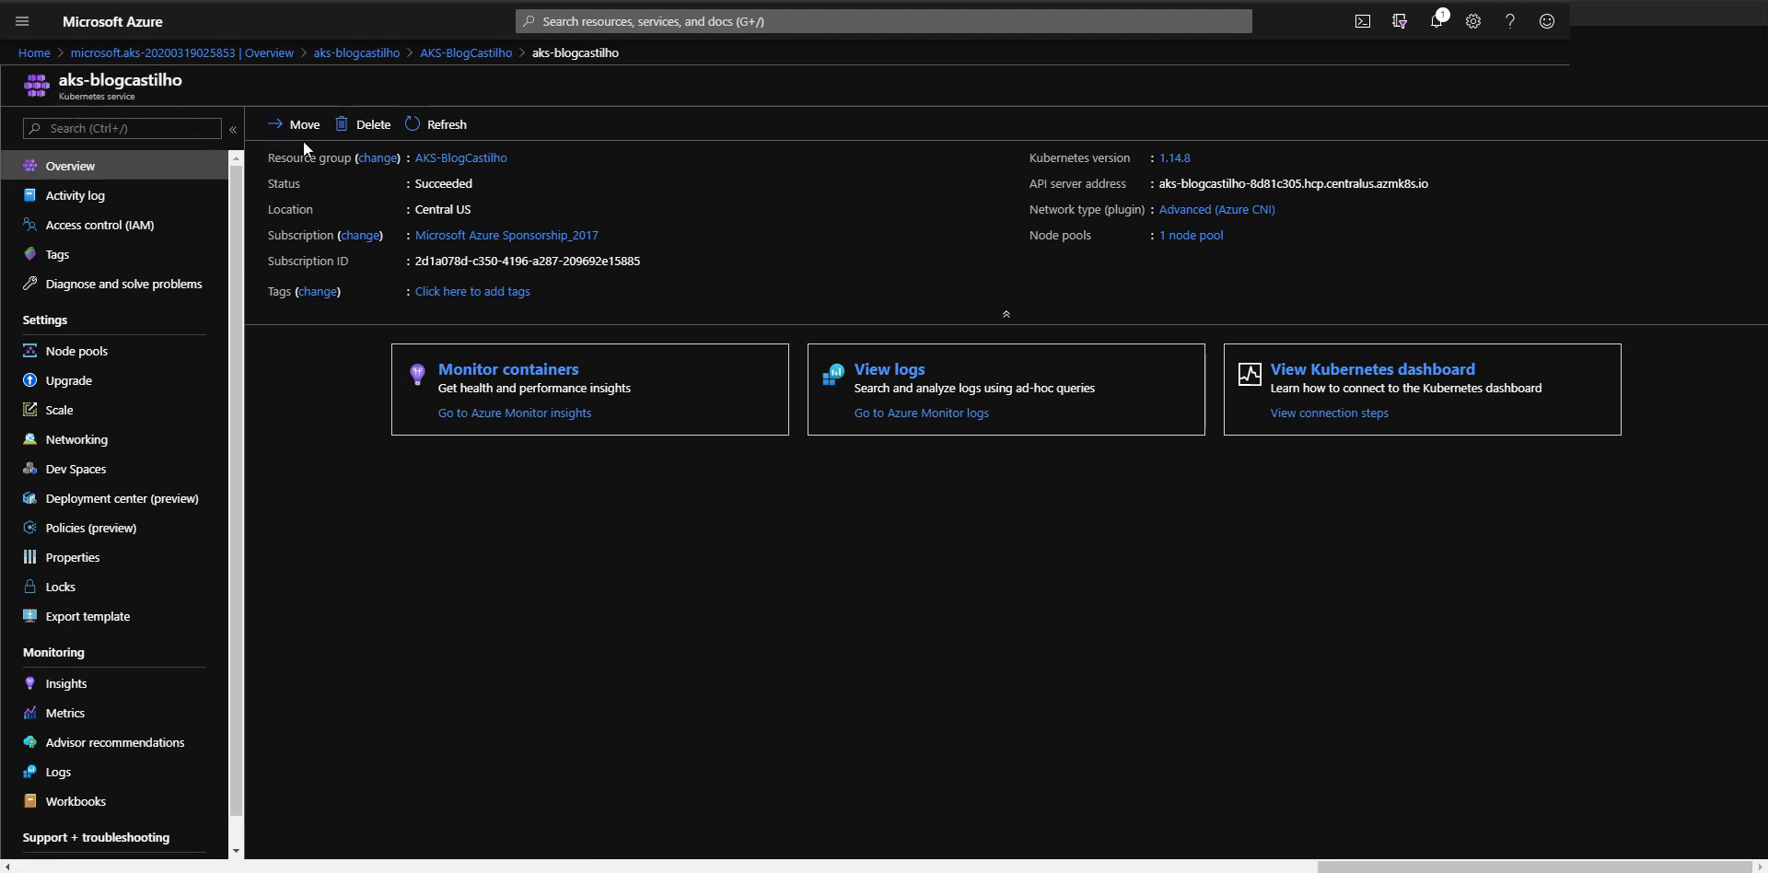
Return to the AKS-BlogCastilho resource group and open its AKS-BlogCastilho-vnet virtual network to examine the connected devices
left_click(456, 54)
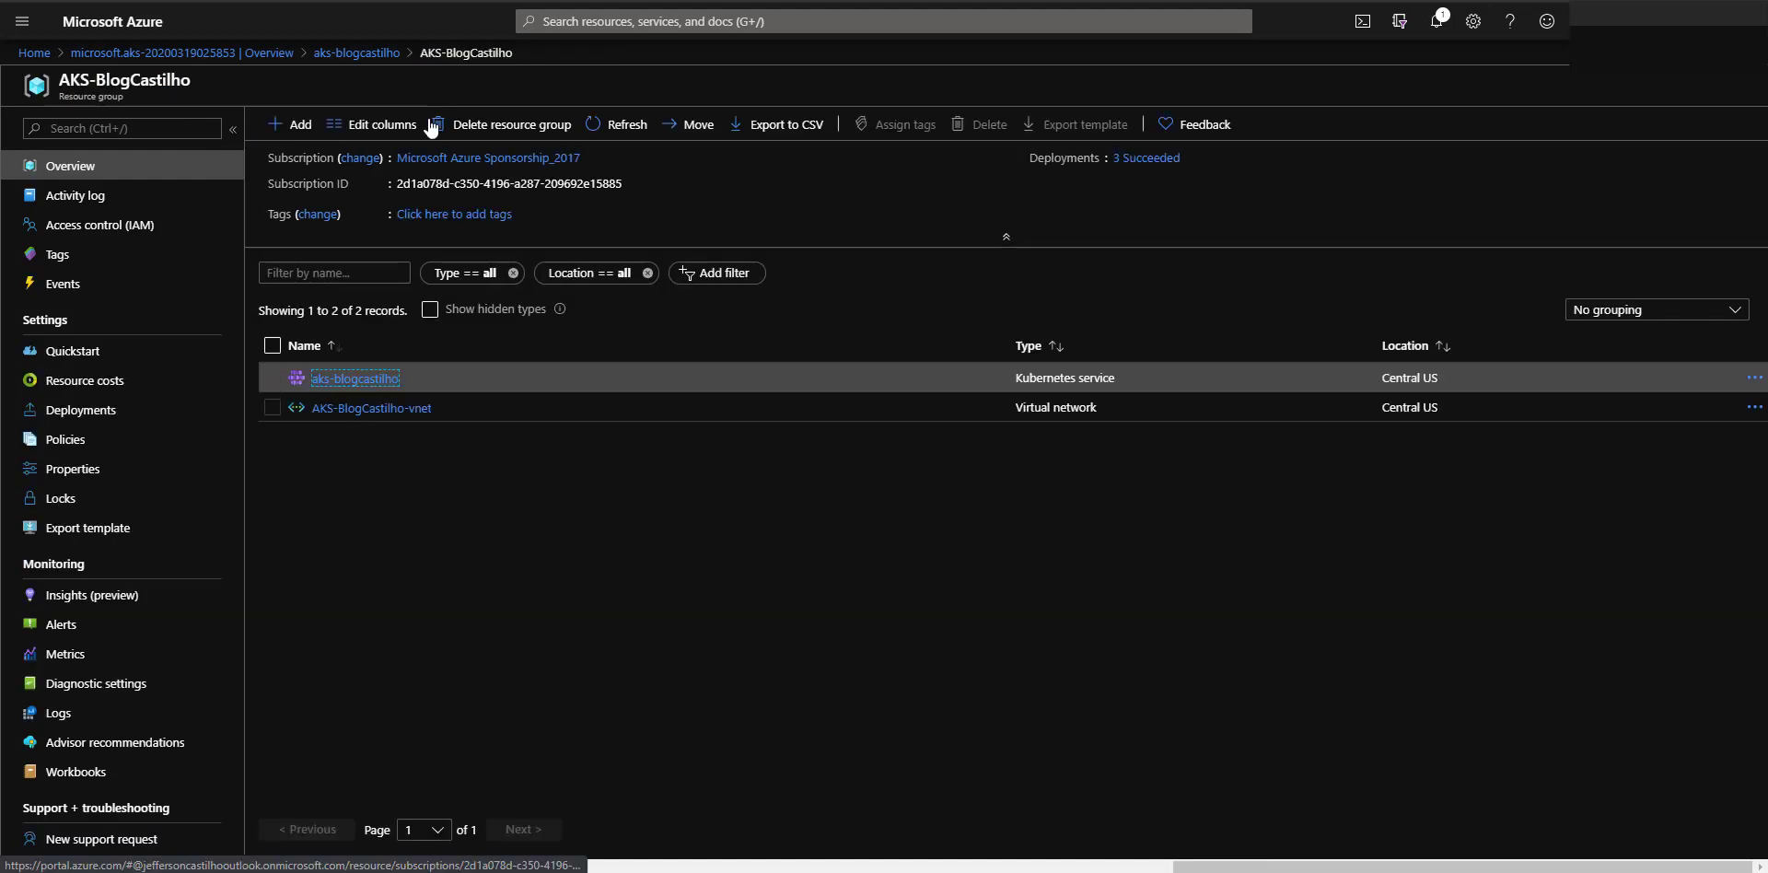
left_click(366, 407)
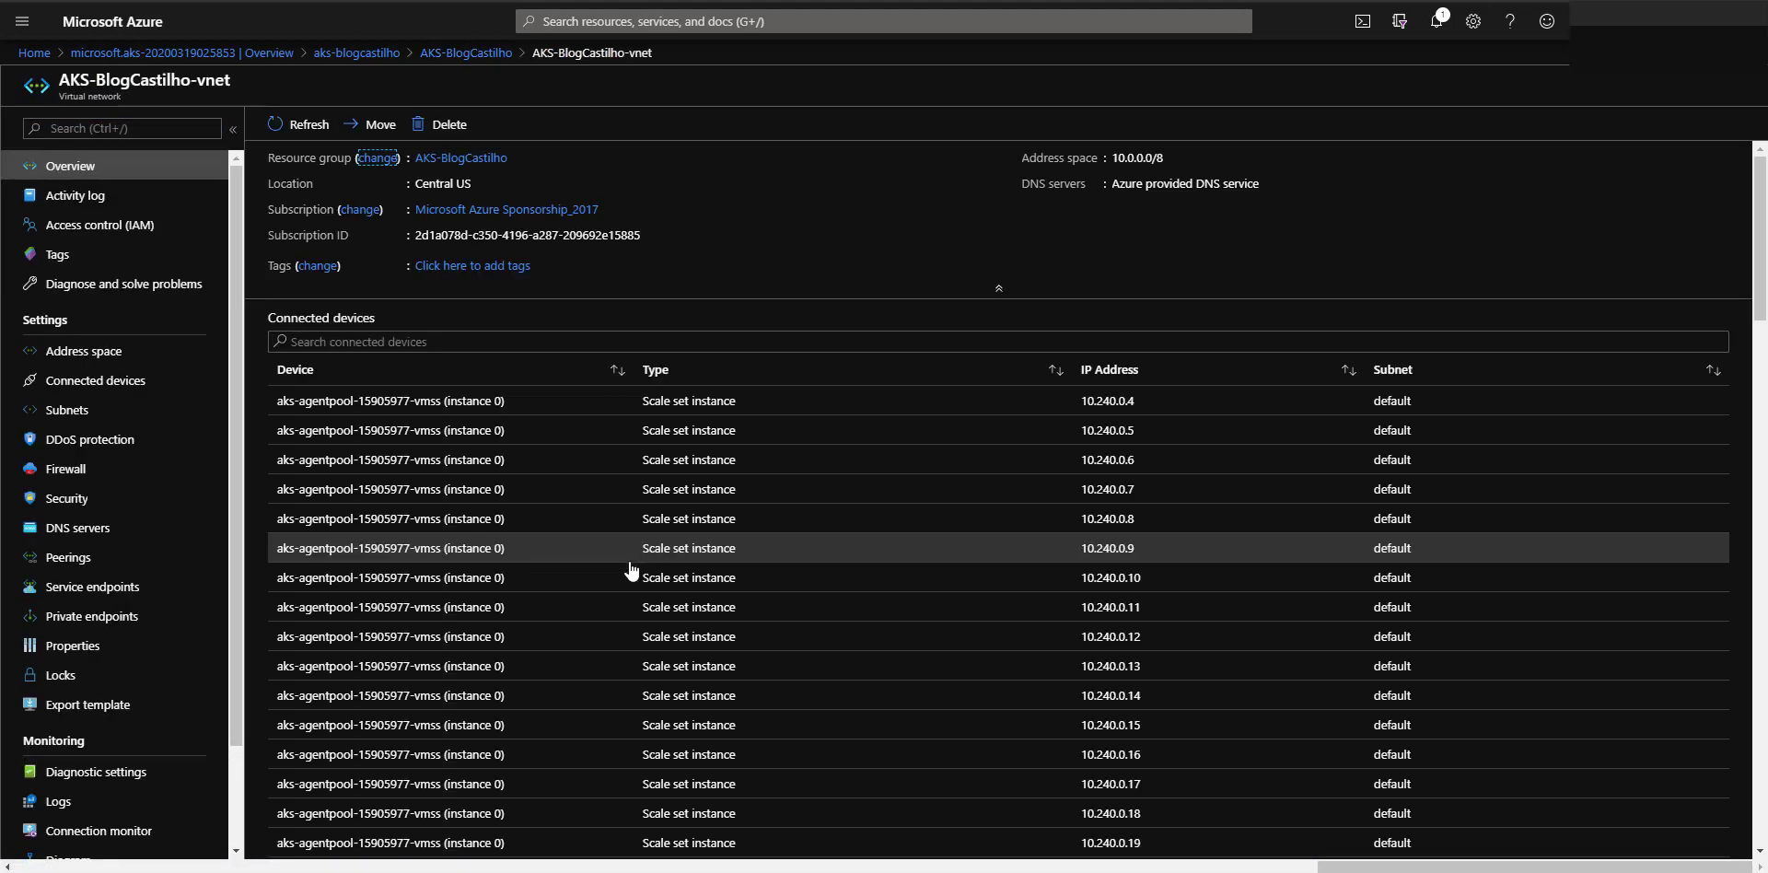
Examine the full list of devices connected to the AKS-BlogCastilho-vnet virtual network with their IP addresses, and check its peerings
scroll(537, 520, "down", 8)
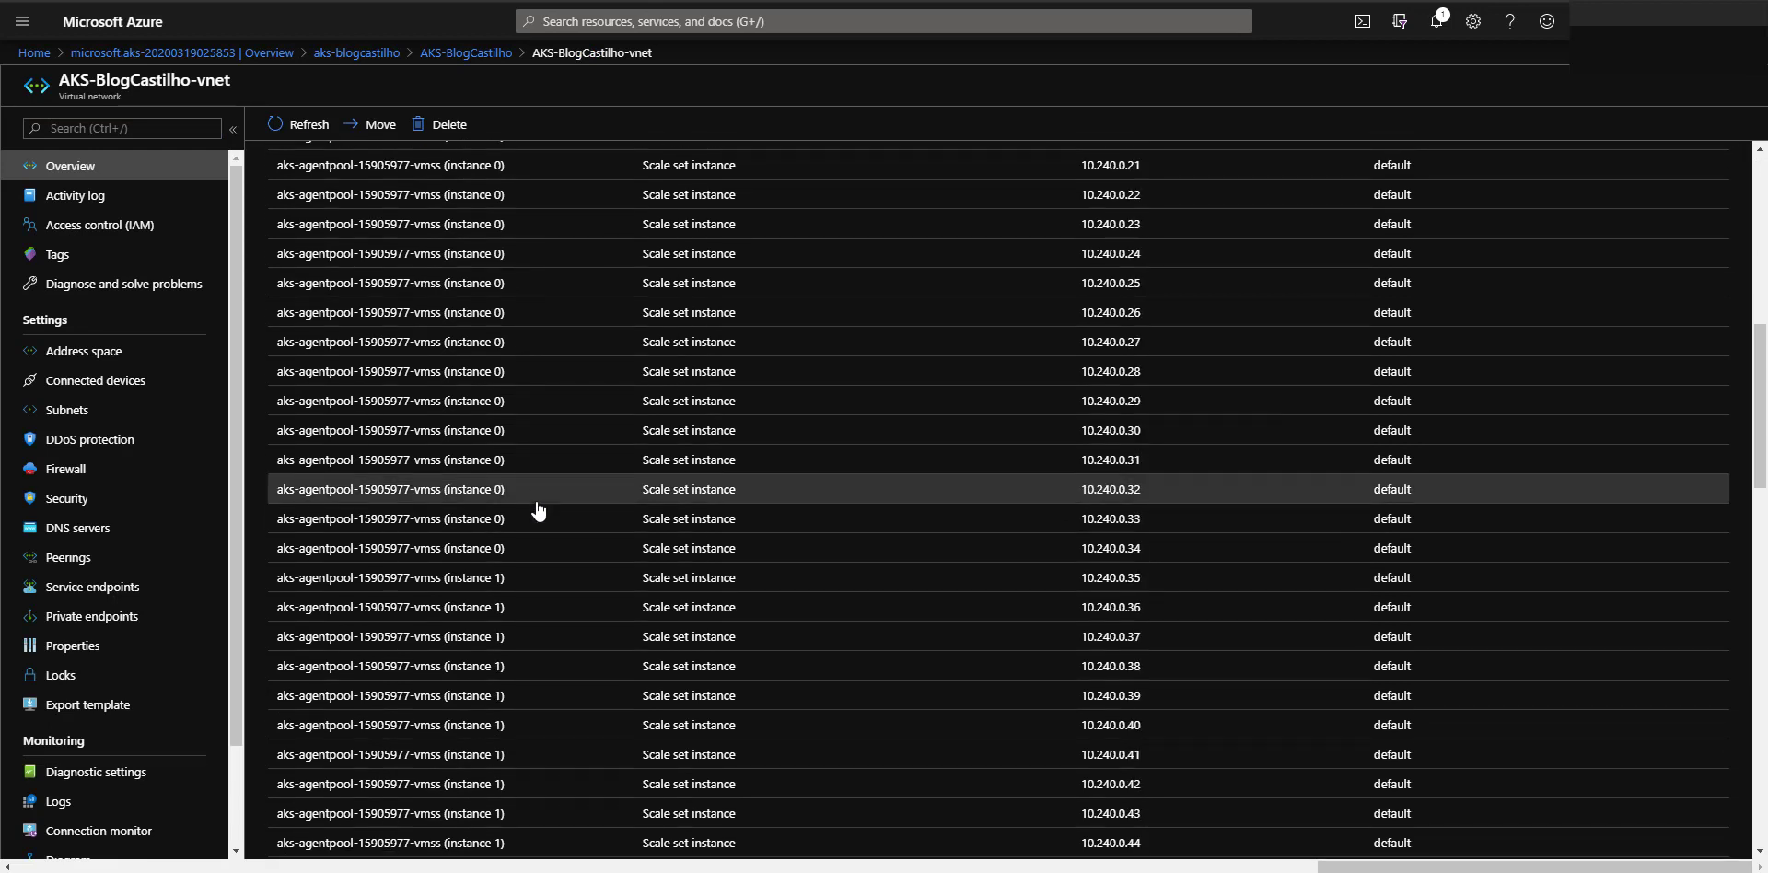
scroll(538, 511, "down", 17)
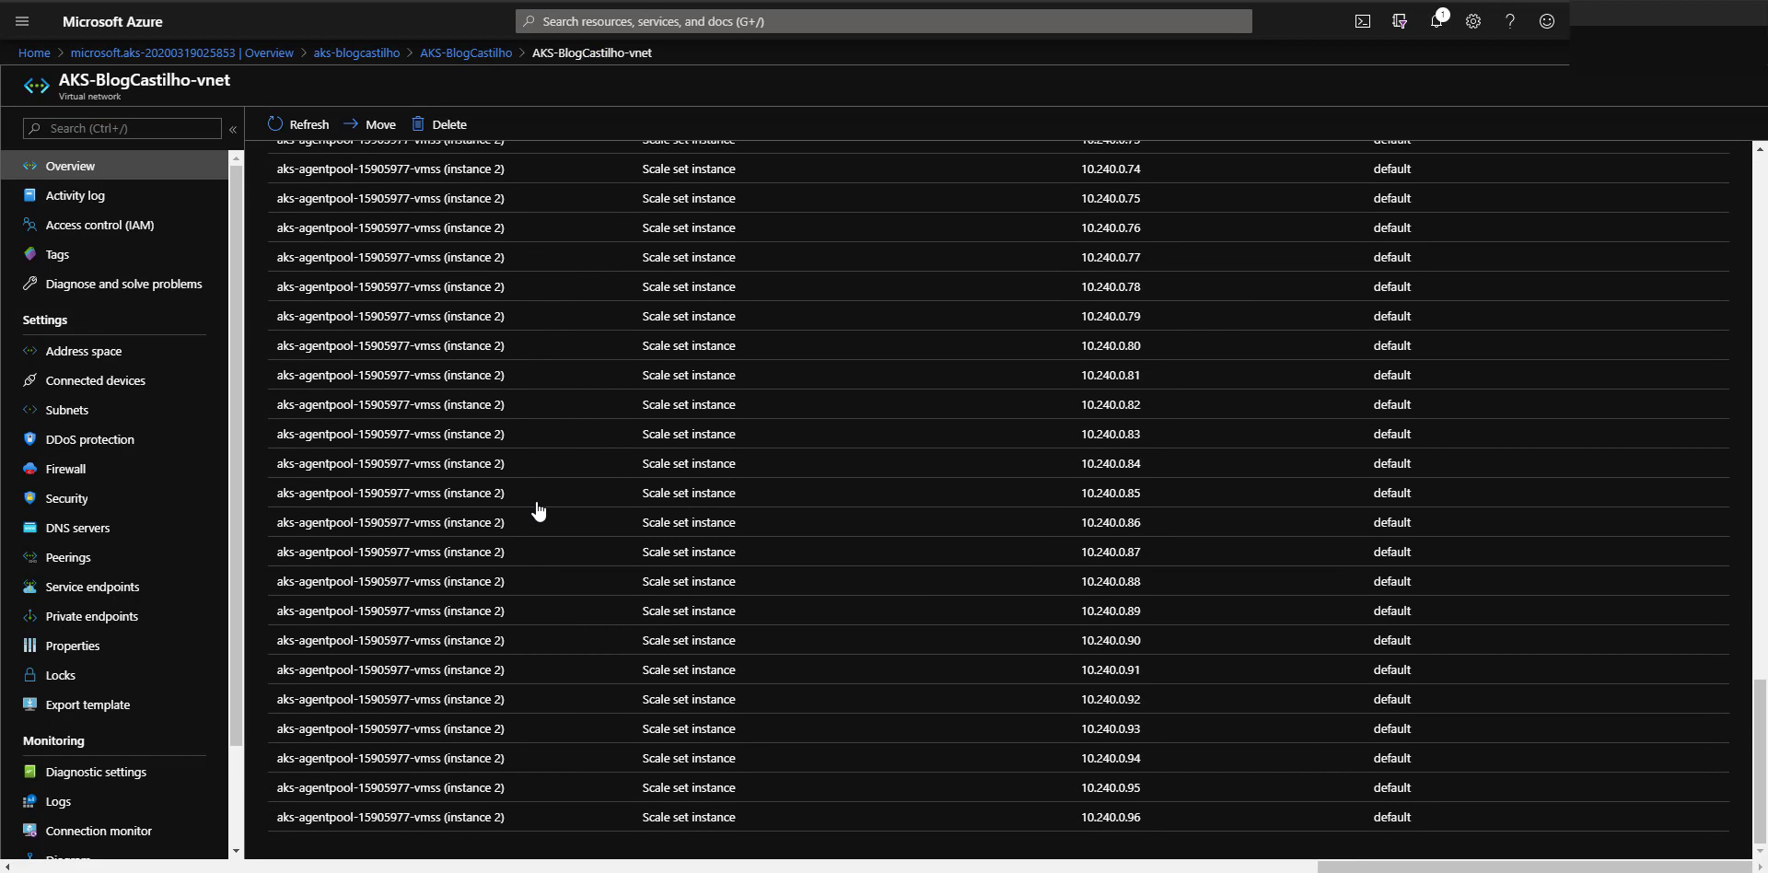
scroll(539, 511, "up", 20)
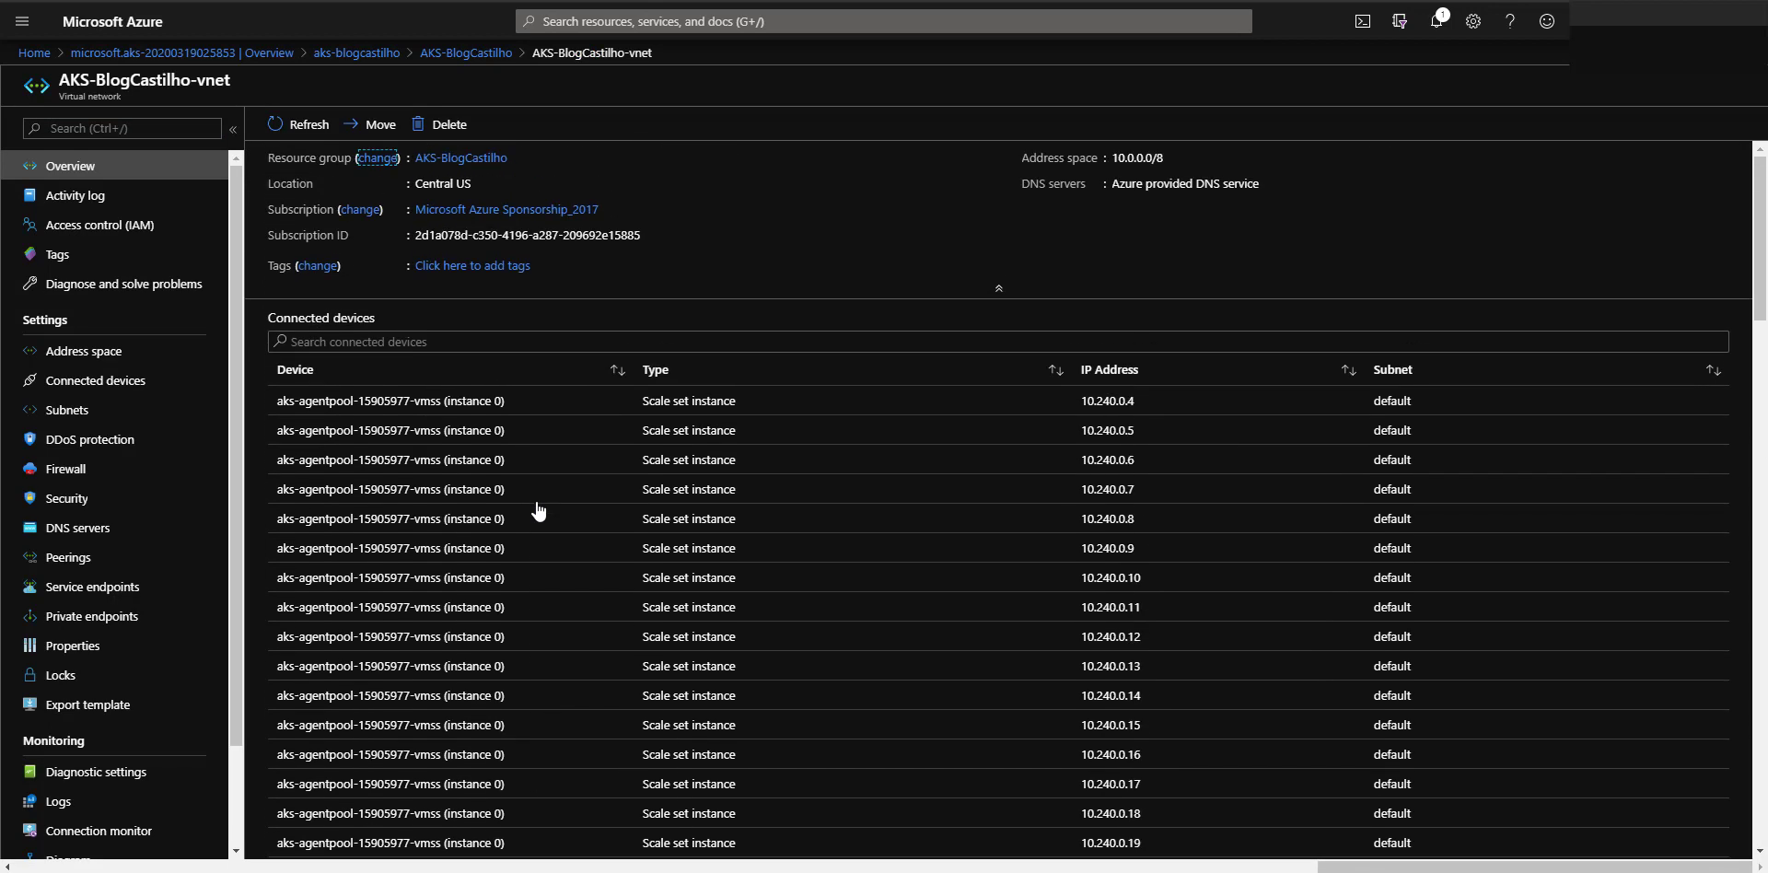
scroll(539, 511, "down", 20)
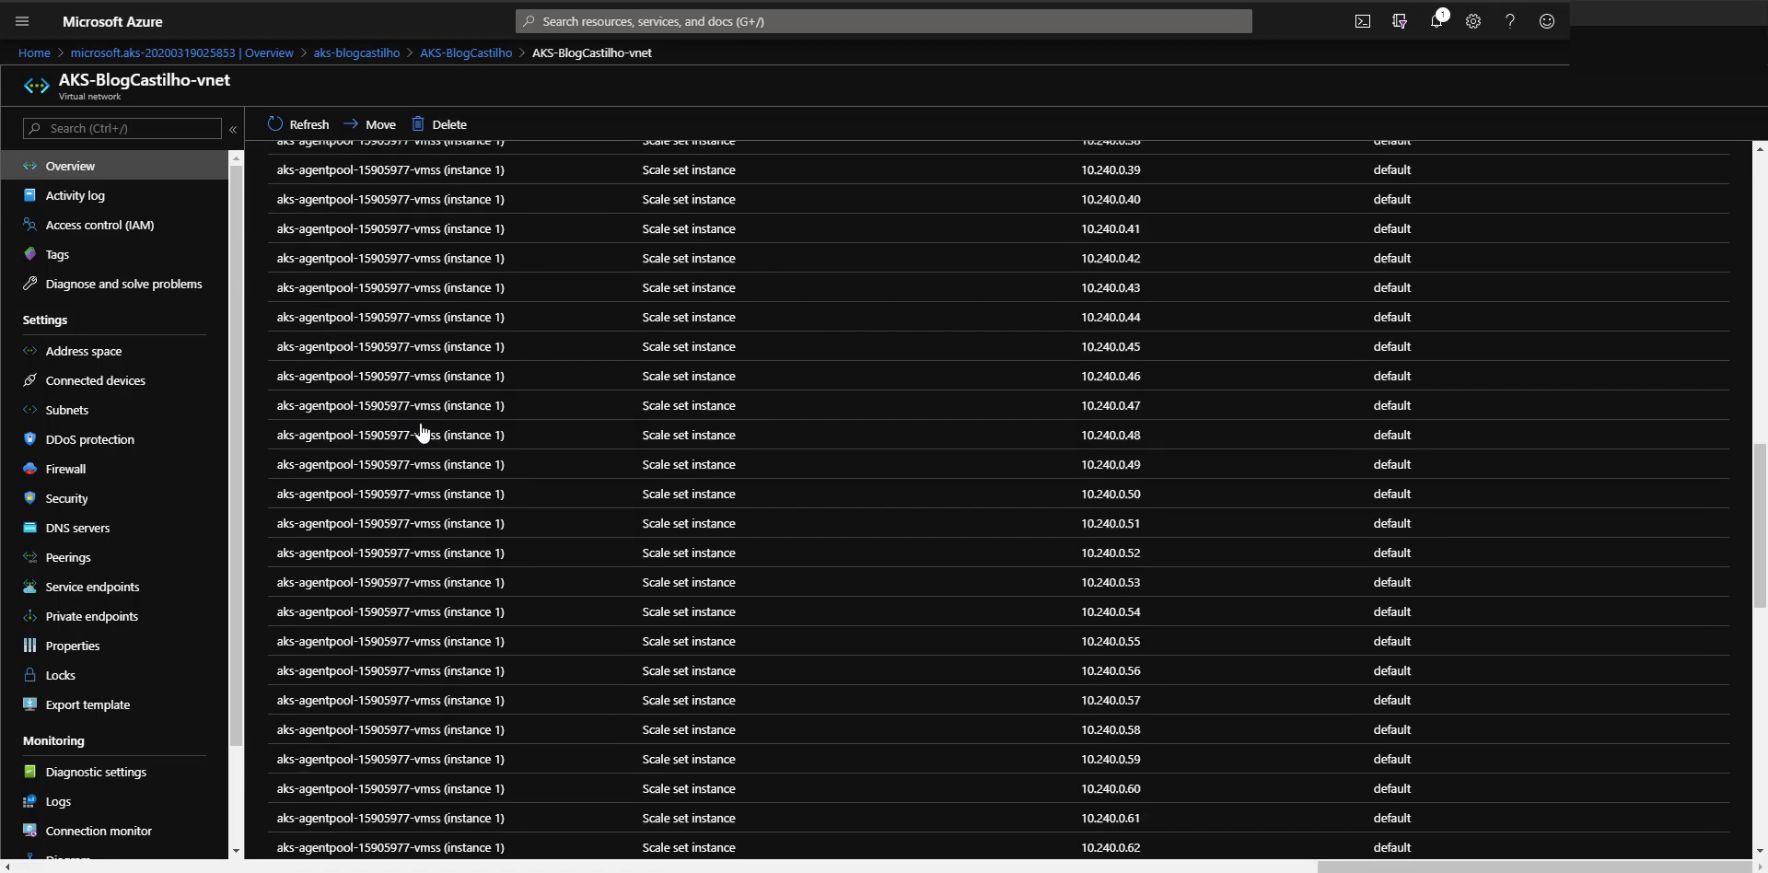
scroll(422, 432, "up", 20)
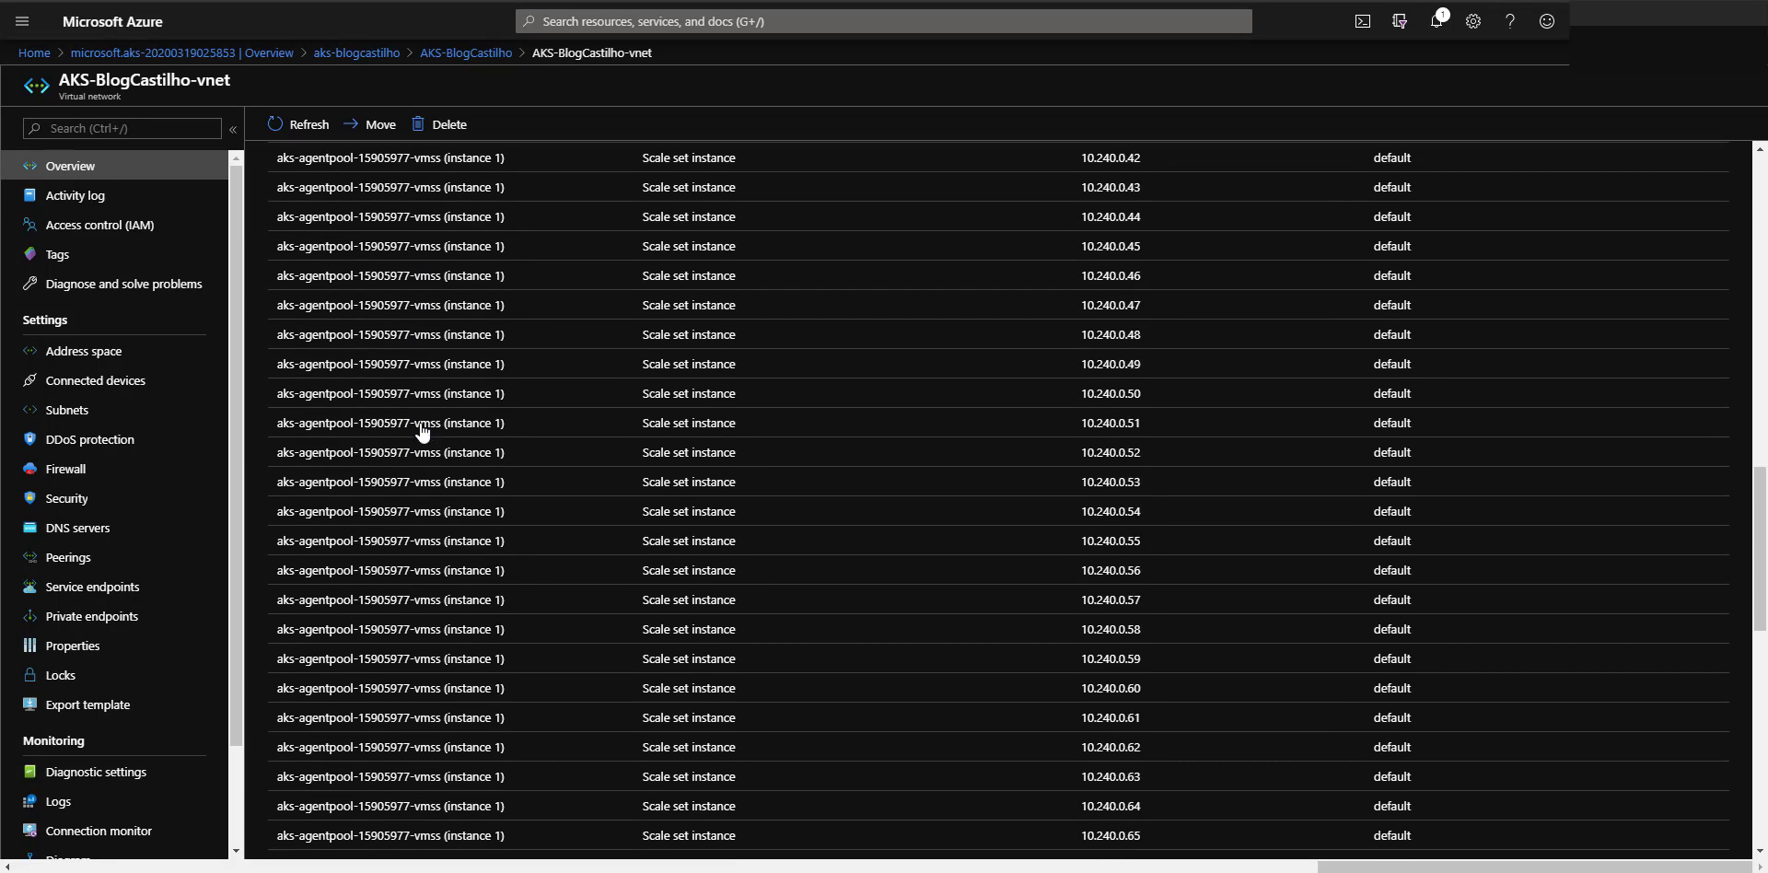
scroll(422, 433, "up", 3)
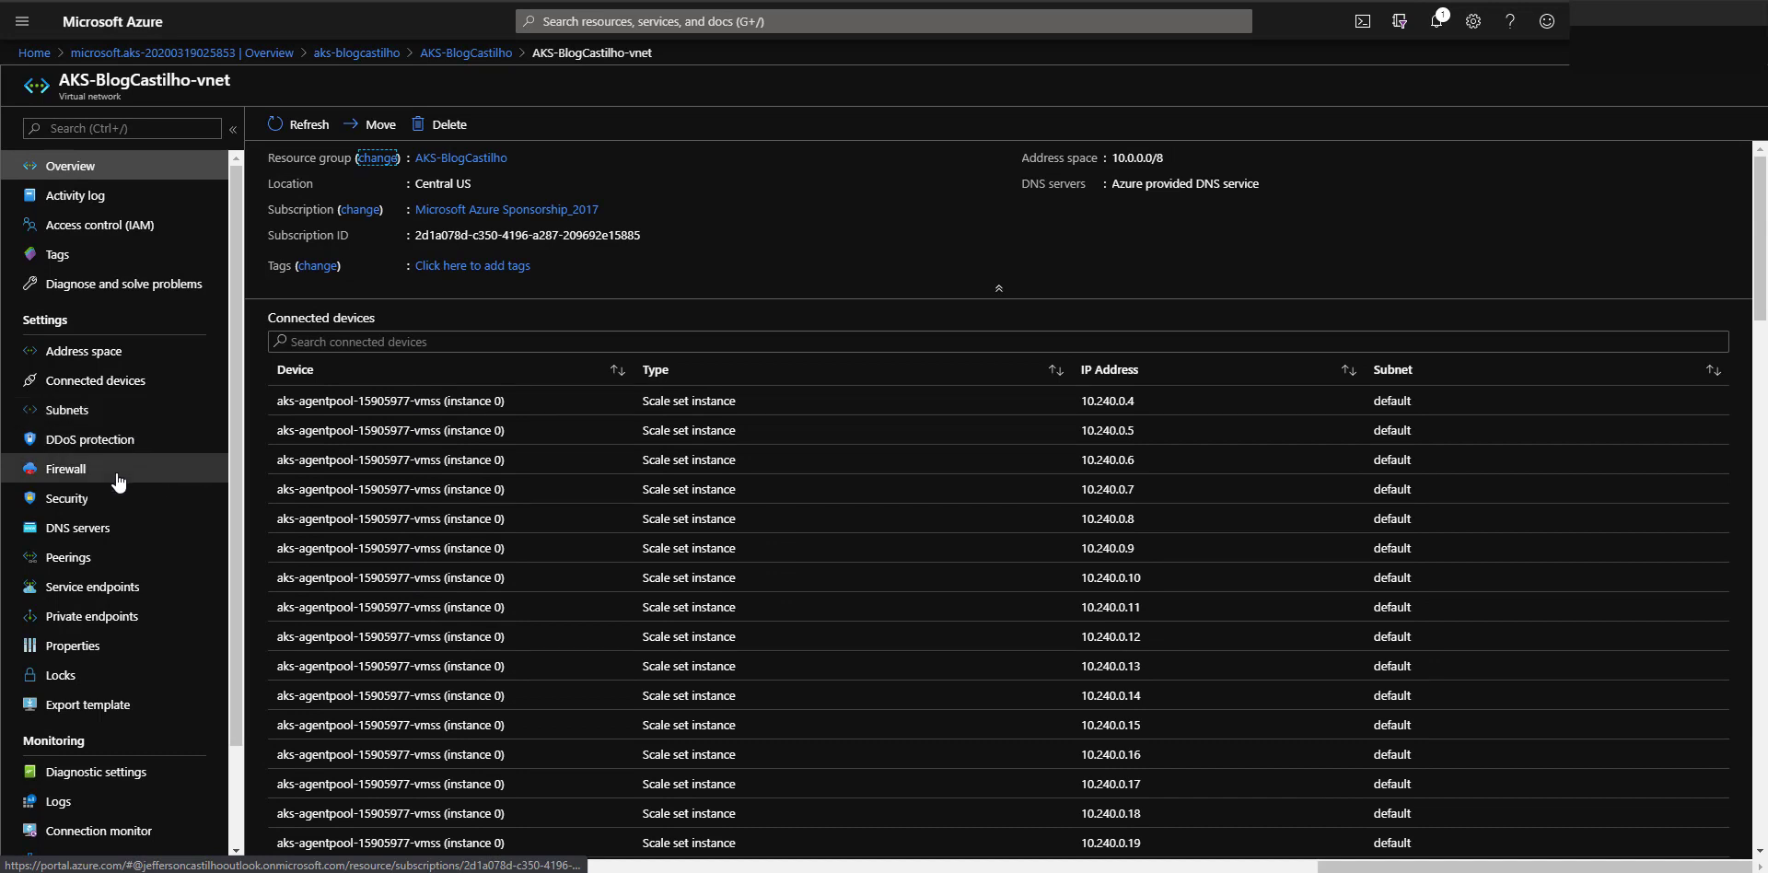
left_click(89, 556)
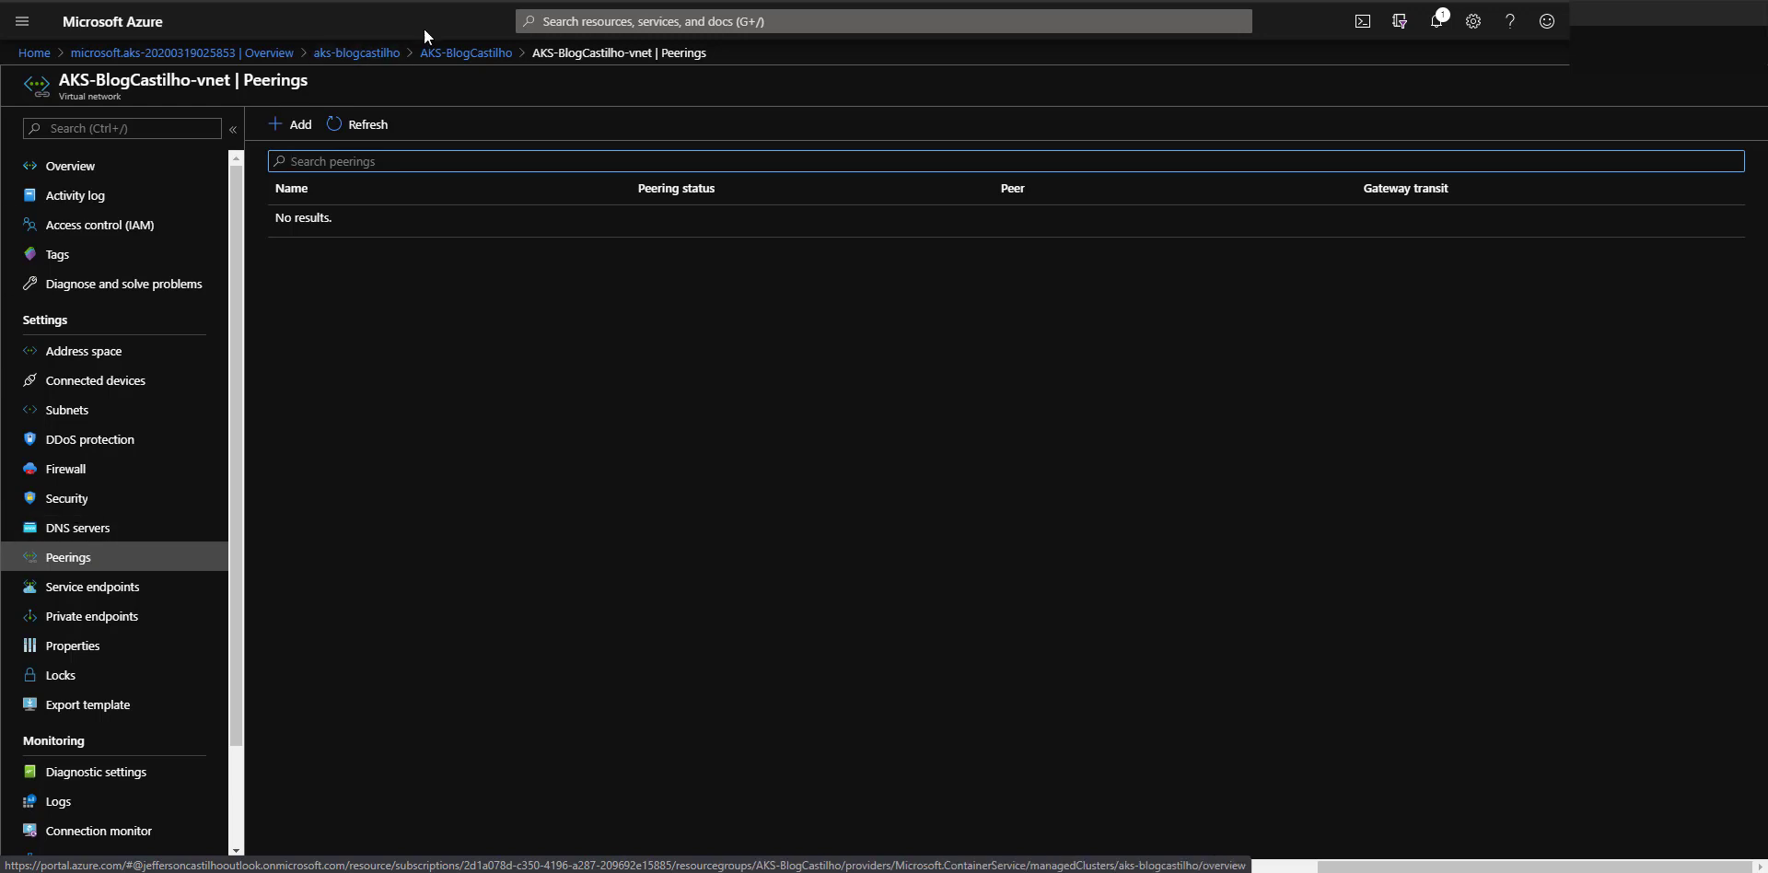
Return to the AKS-BlogCastilho resource group and open the aks-blogcastilho Kubernetes service
left_click(463, 55)
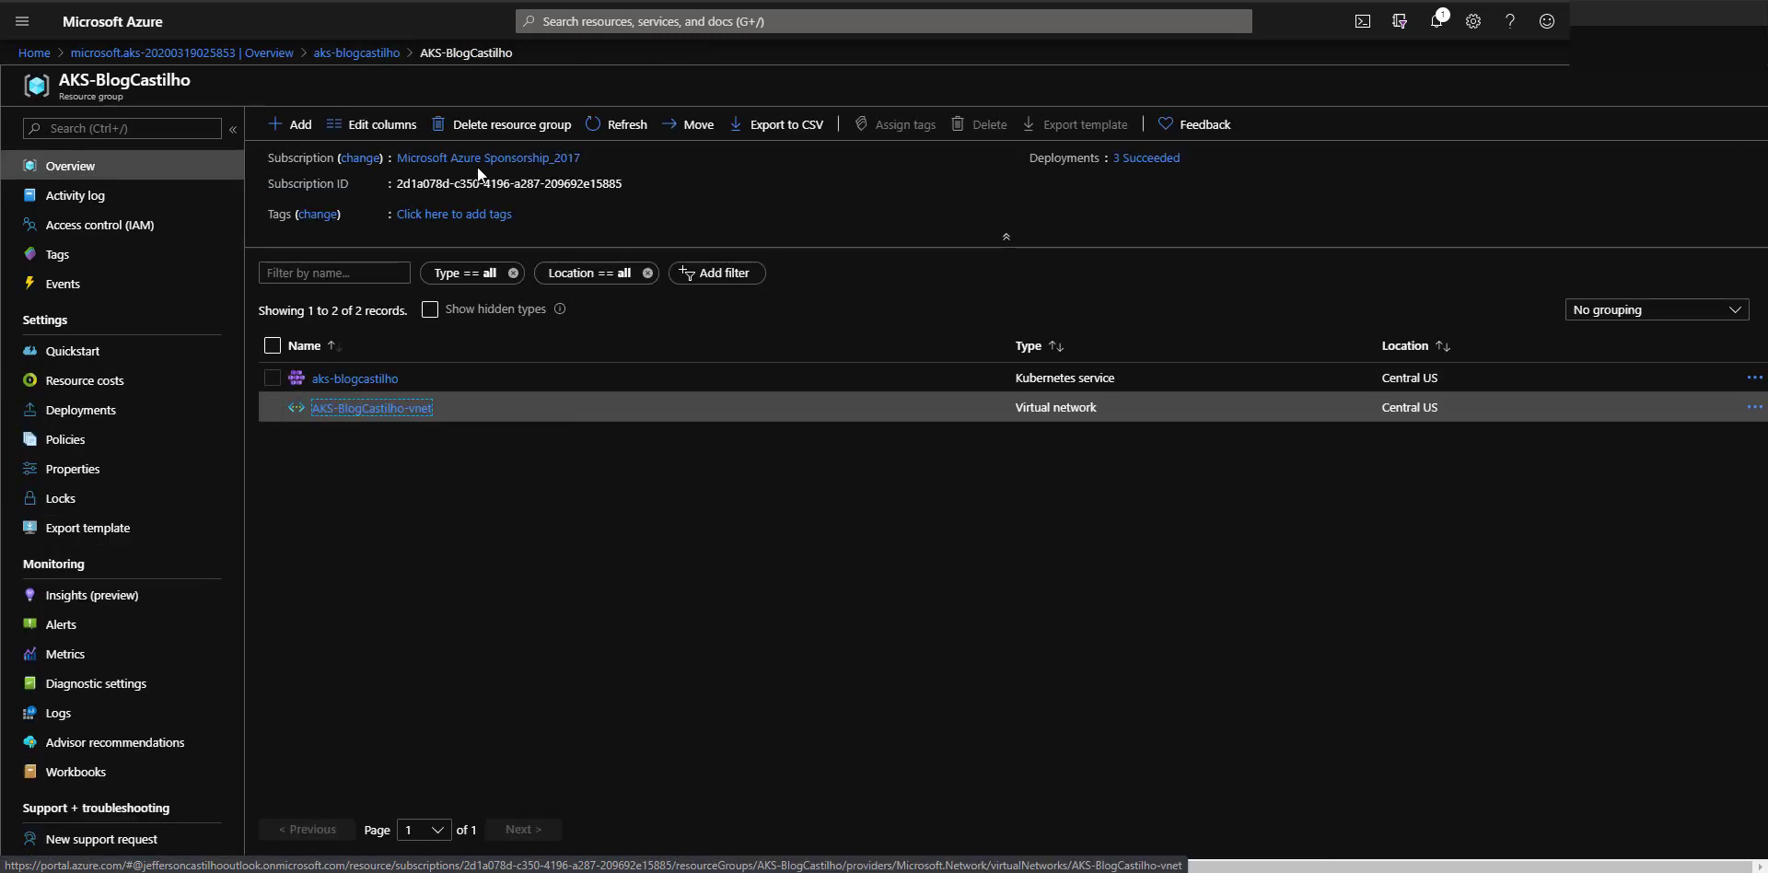
left_click(354, 378)
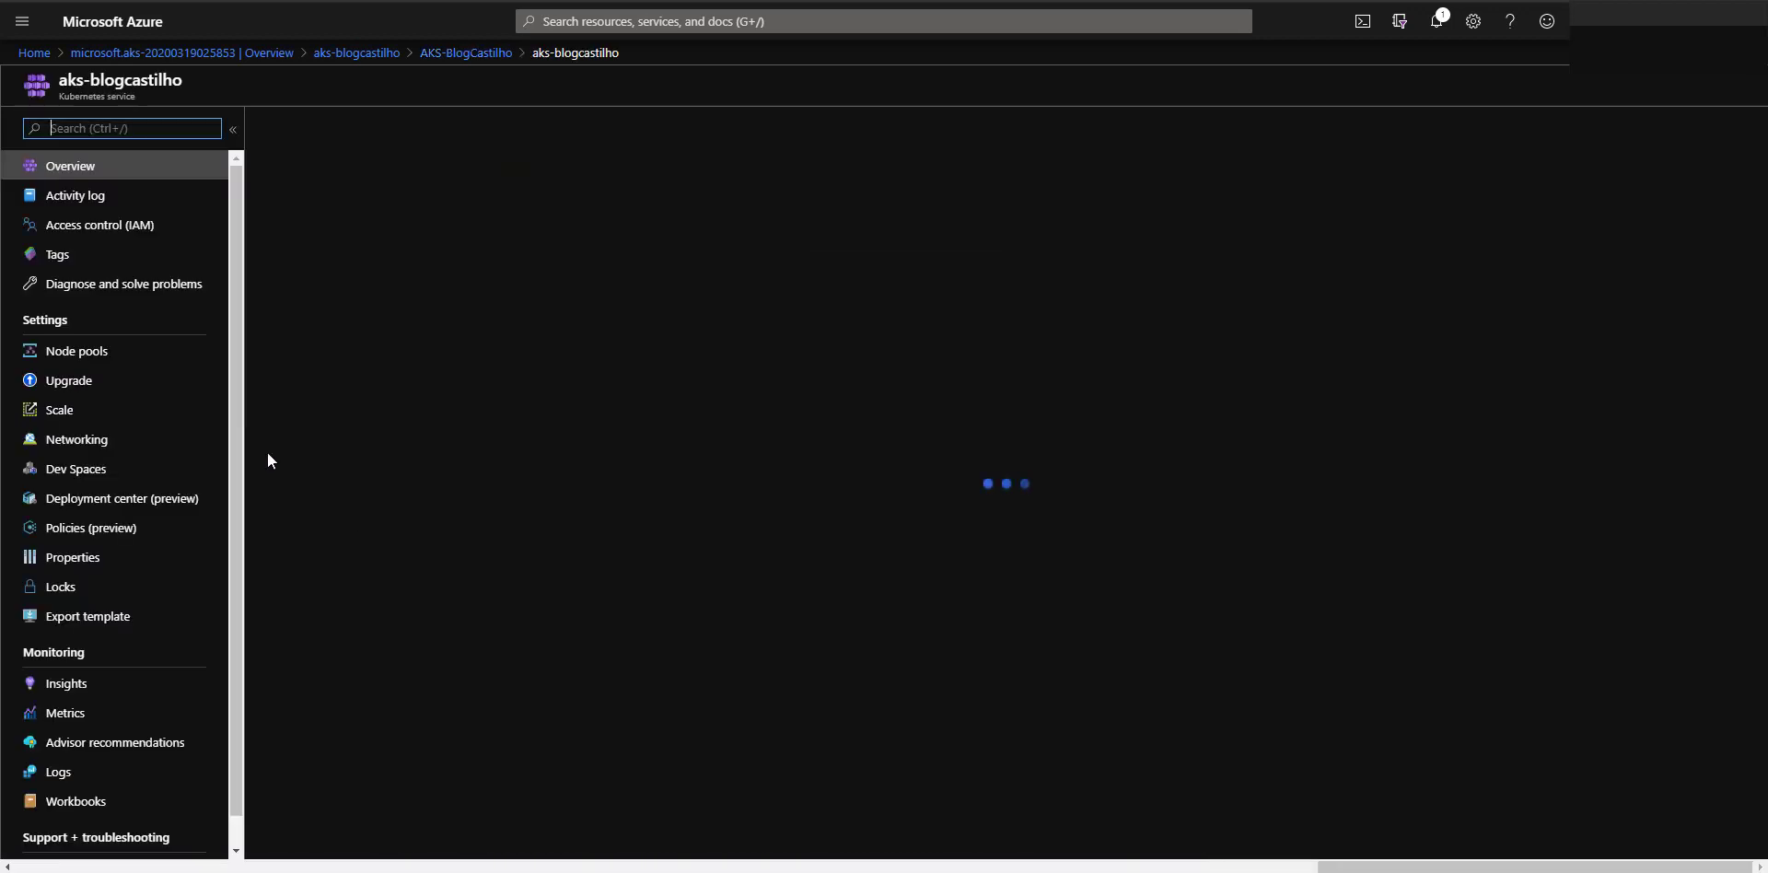